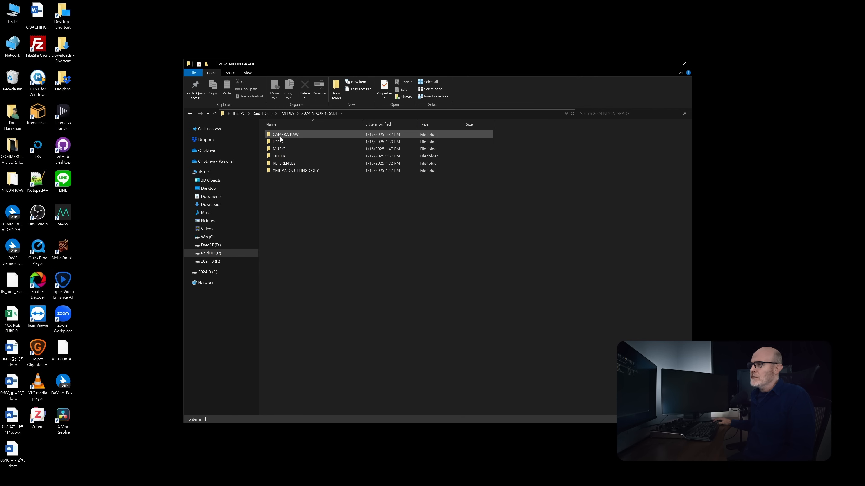
# - Review the project media folders and open the XML AND CUTTING COPY folder inside 2024 NIKON GRADE
pyautogui.moveTo(305, 133)
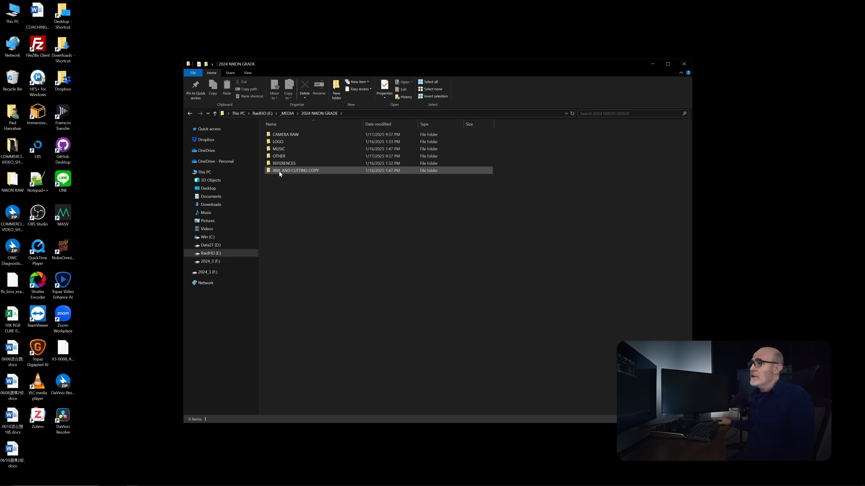
pyautogui.moveTo(279, 171)
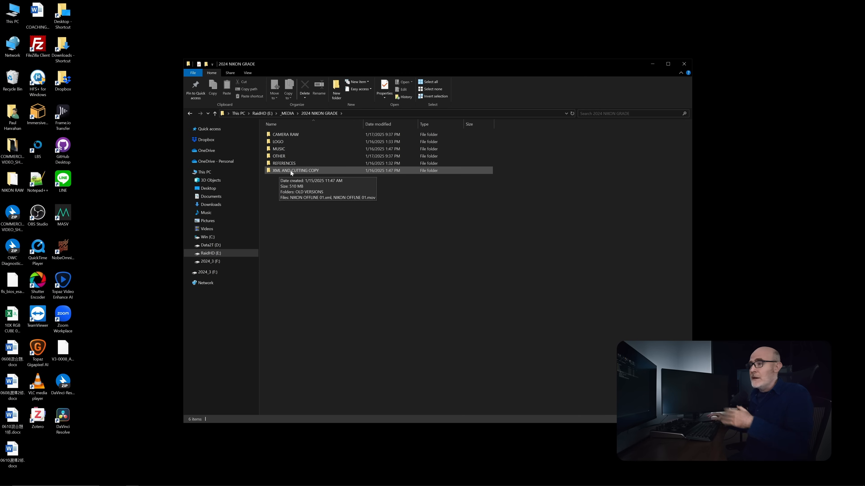
pyautogui.moveTo(378, 485)
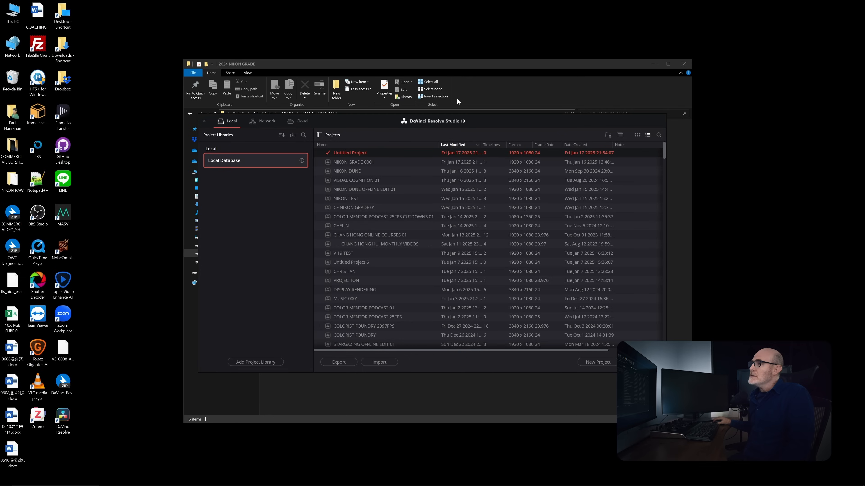
pyautogui.click(455, 64)
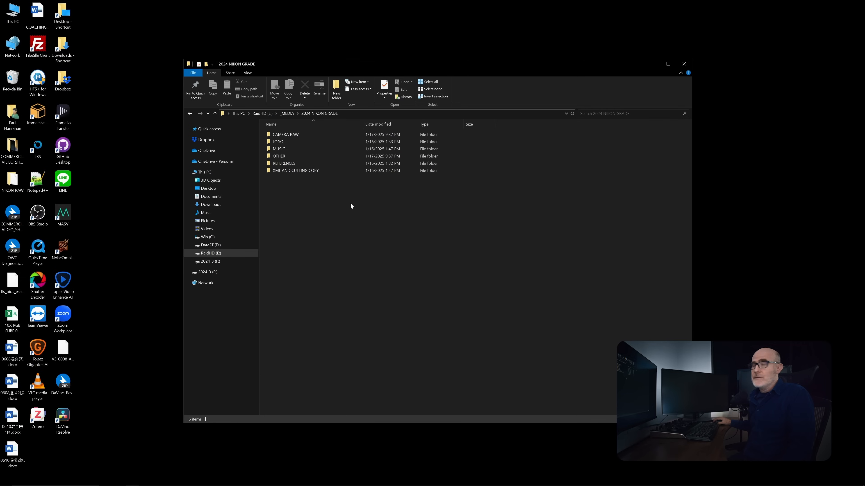
pyautogui.click(276, 171)
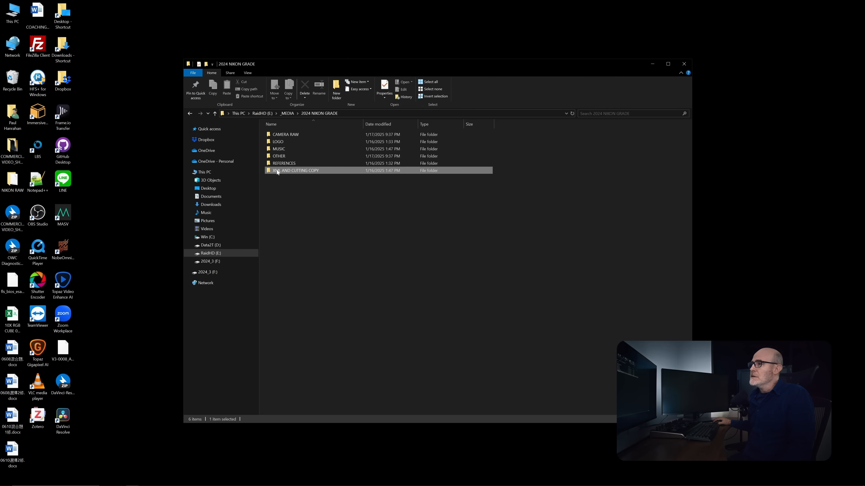
pyautogui.doubleClick(276, 170)
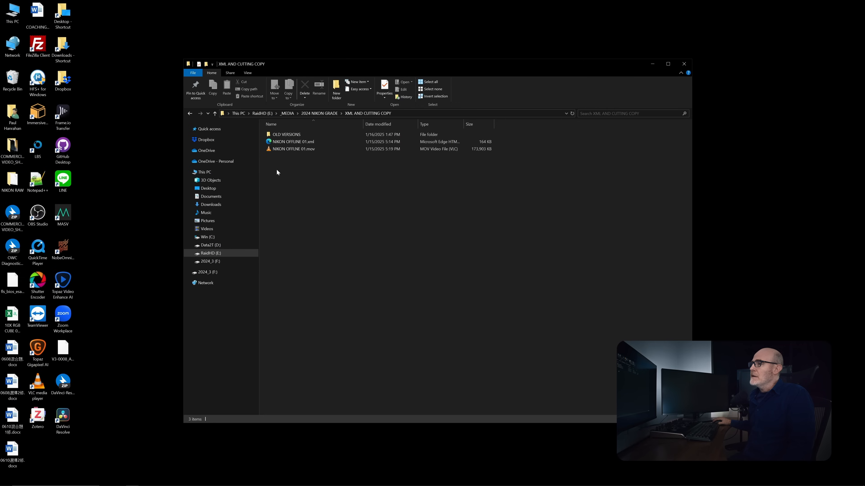
# - Inspect the resolution and frame rate of the offline reference MOV in MediaInfo, then return to the folder
pyautogui.rightClick(292, 150)
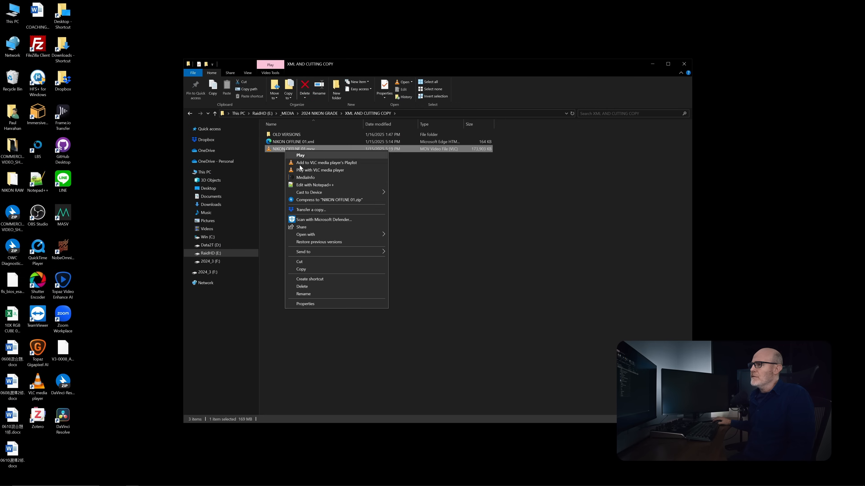
pyautogui.click(309, 178)
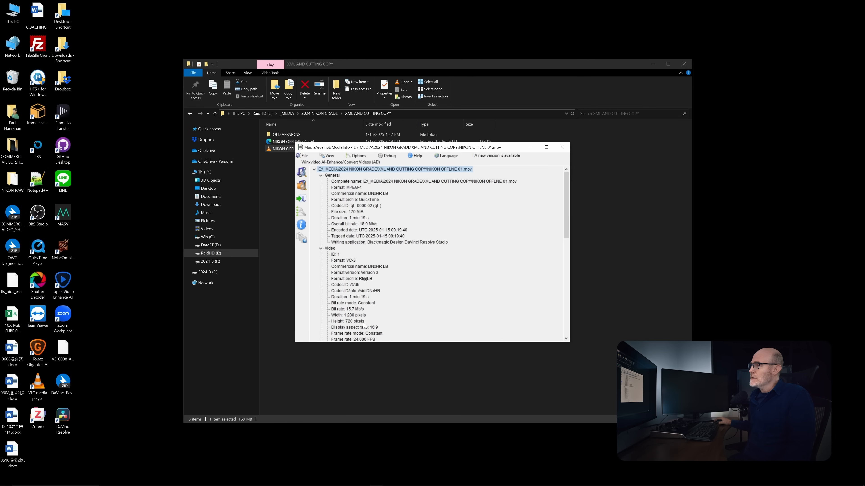
pyautogui.scroll(-1, 363, 325)
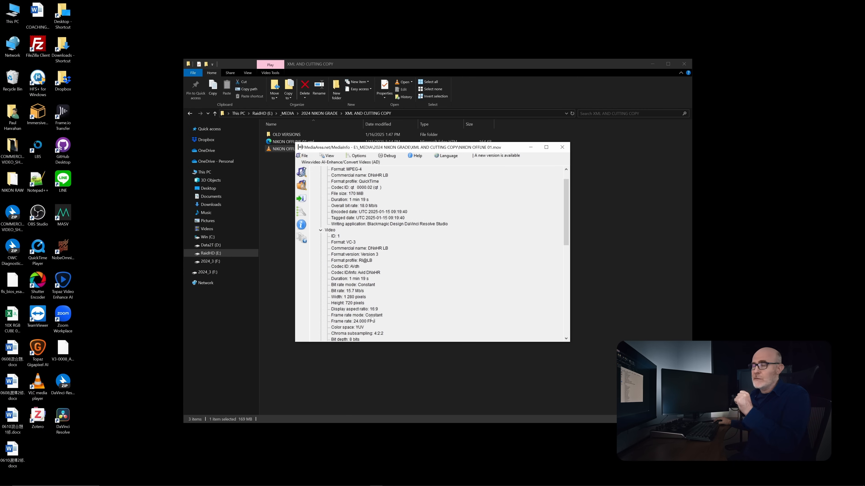
pyautogui.click(276, 210)
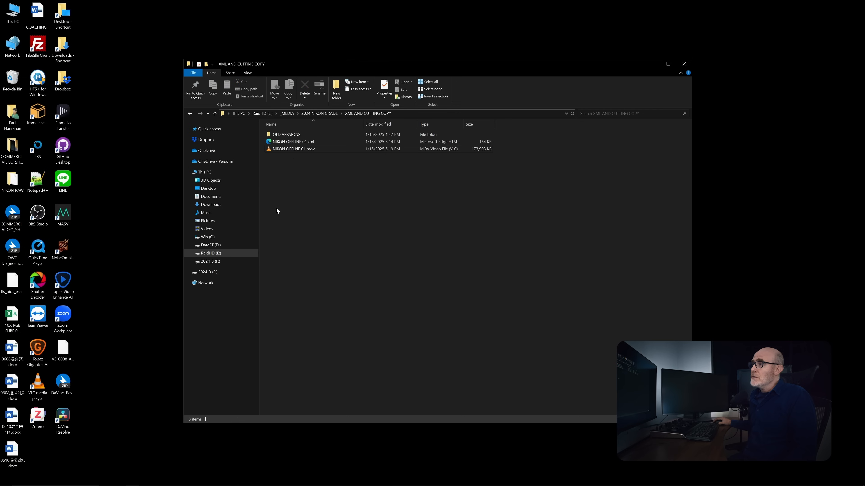
# - Open NIKON OFFLINE 01.xml in Notepad and examine the sequence header's timebase and NTSC entries
pyautogui.rightClick(292, 141)
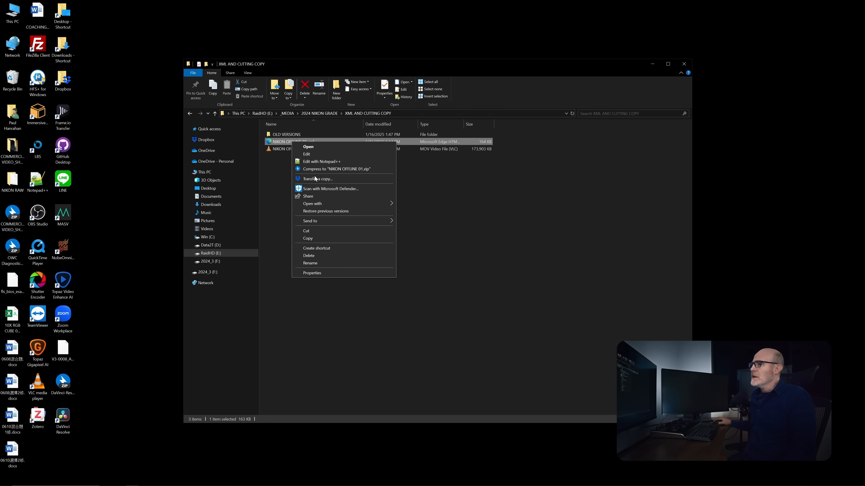
pyautogui.moveTo(322, 206)
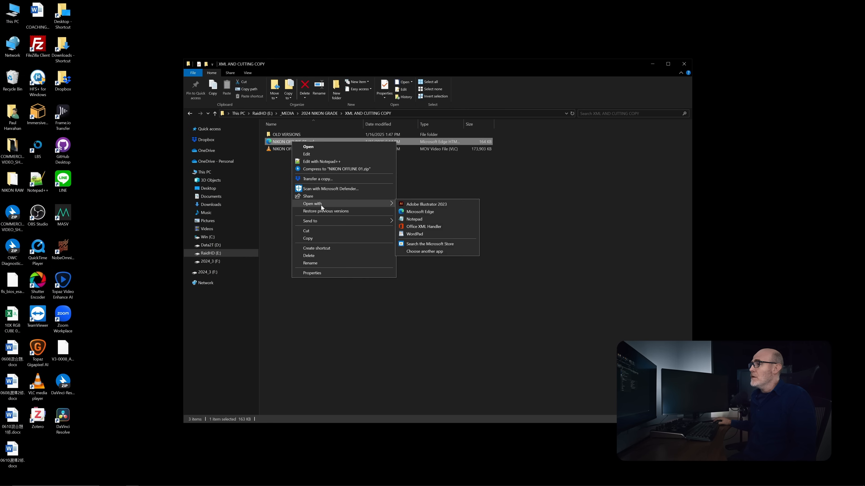
pyautogui.click(416, 220)
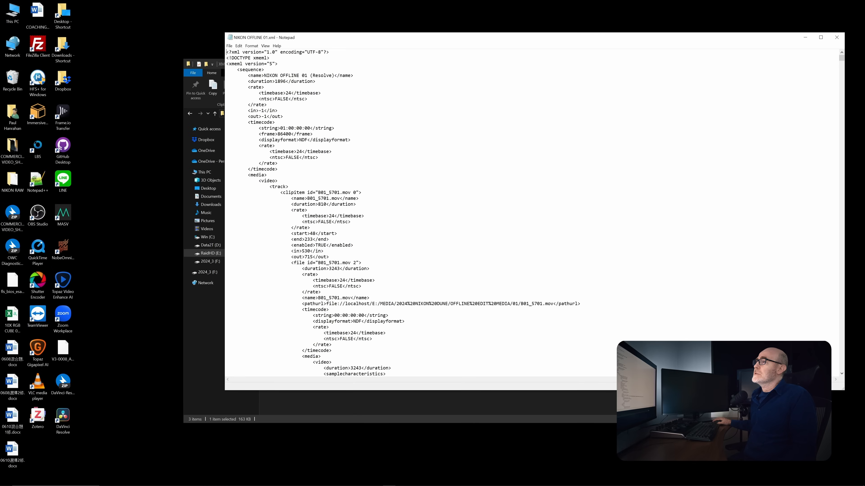
pyautogui.moveTo(267, 152); pyautogui.dragTo(319, 157)
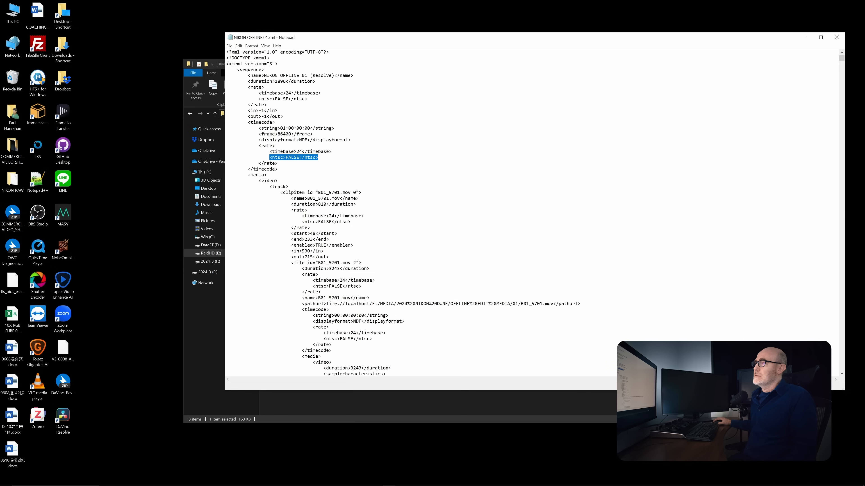
pyautogui.moveTo(235, 58); pyautogui.dragTo(278, 164)
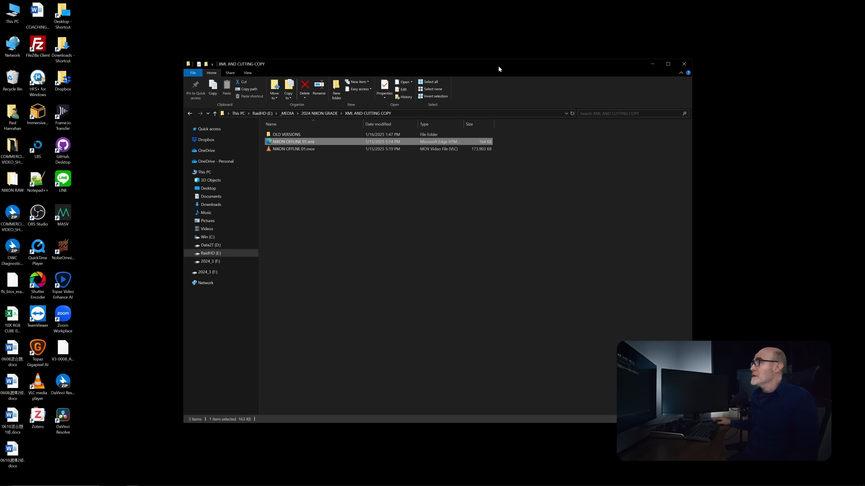
# - Switch to the DaVinci Resolve project manager and create a new project named NIKON GRADE 001
pyautogui.moveTo(499, 69); pyautogui.dragTo(435, 109)
pyautogui.click(646, 222)
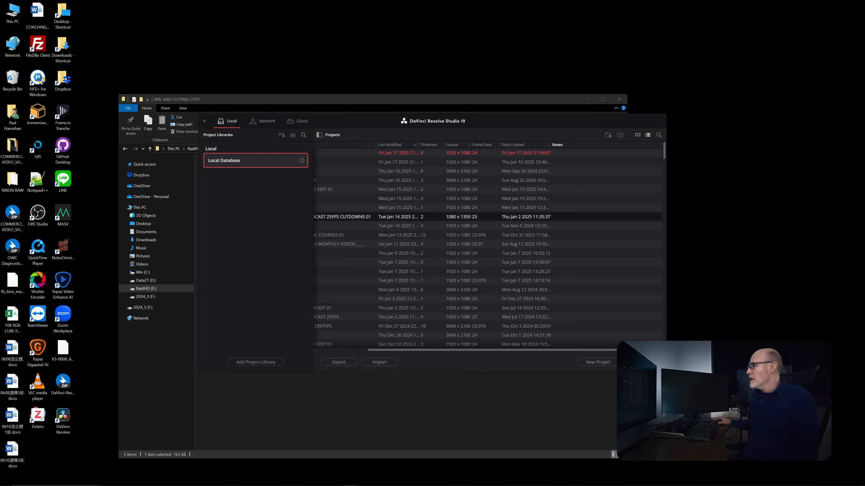
pyautogui.click(598, 362)
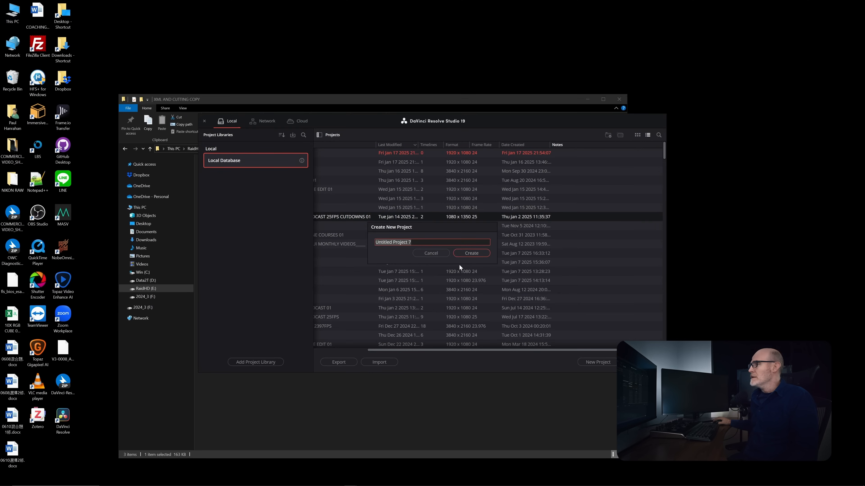
pyautogui.write('NIKON GRADE 001')
pyautogui.click(461, 251)
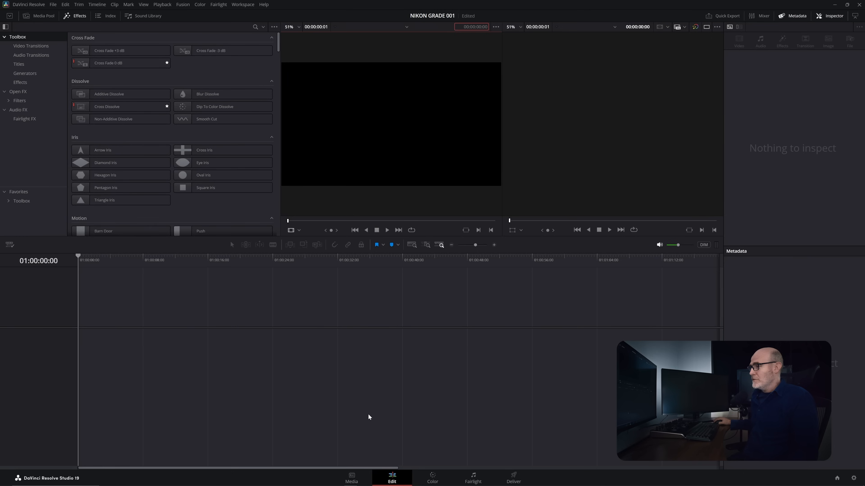
# - Go to the Media page and set the timeline resolution to 3840 x 2160 Ultra HD in the project settings
pyautogui.click(352, 478)
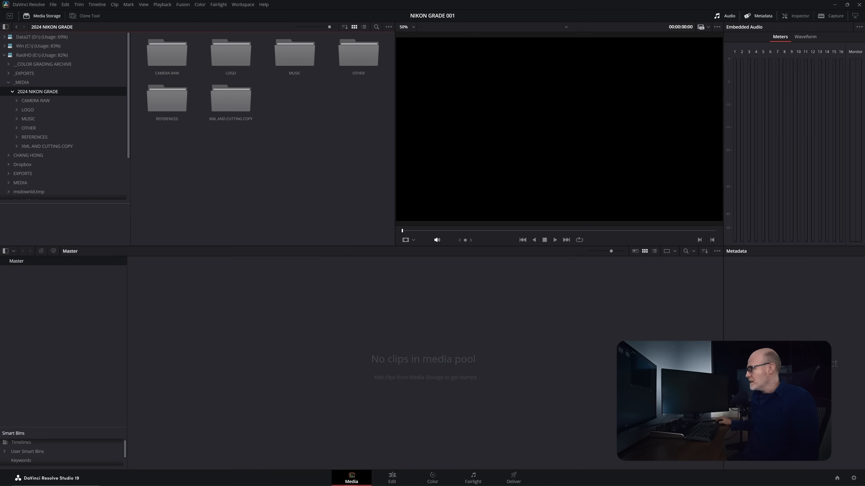
pyautogui.click(853, 479)
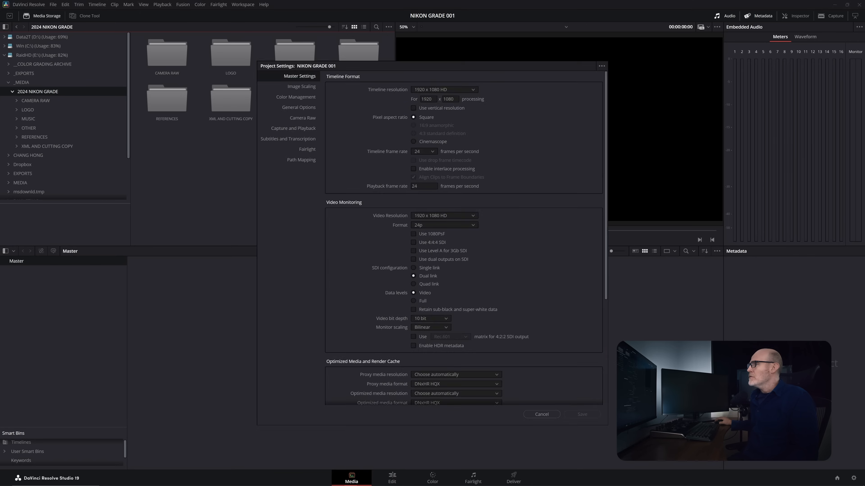
pyautogui.click(458, 90)
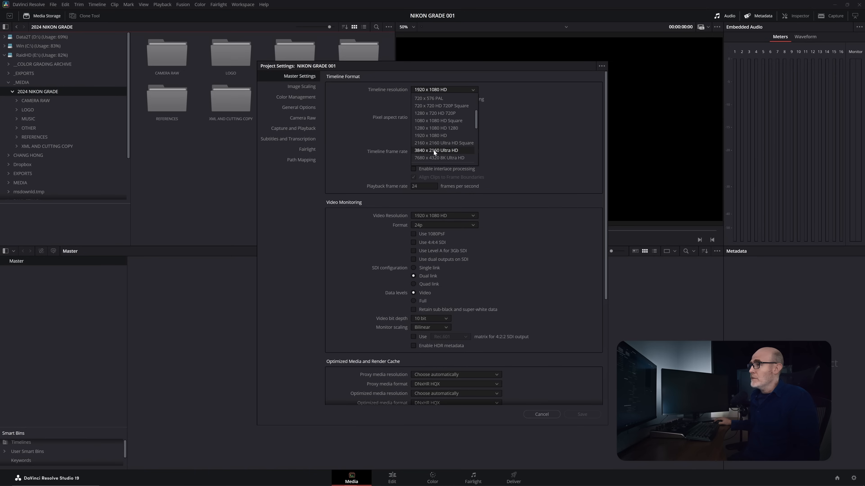
pyautogui.click(434, 151)
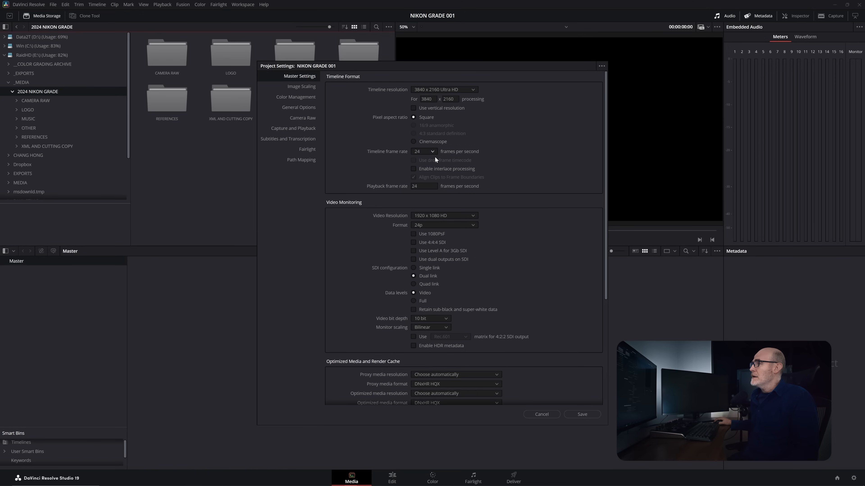
# - Set the video monitoring data levels to Full and the video resolution to 3840 x 2160 Ultra HD
pyautogui.click(423, 301)
pyautogui.click(441, 216)
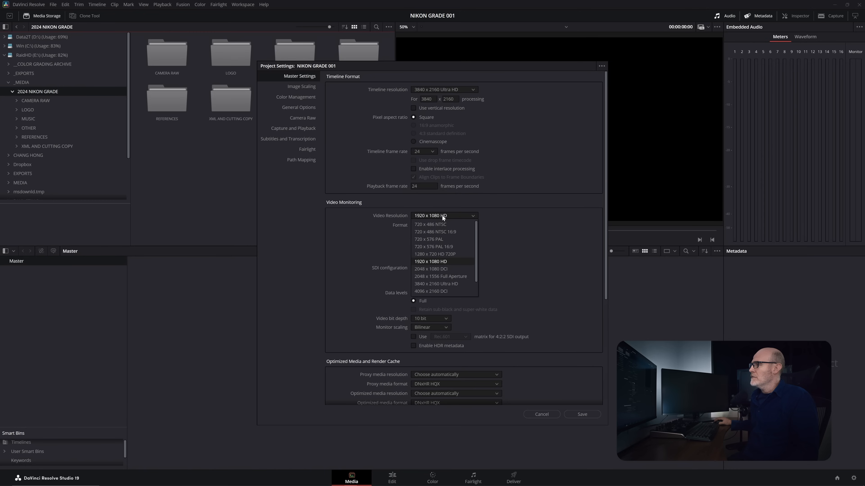
pyautogui.click(434, 284)
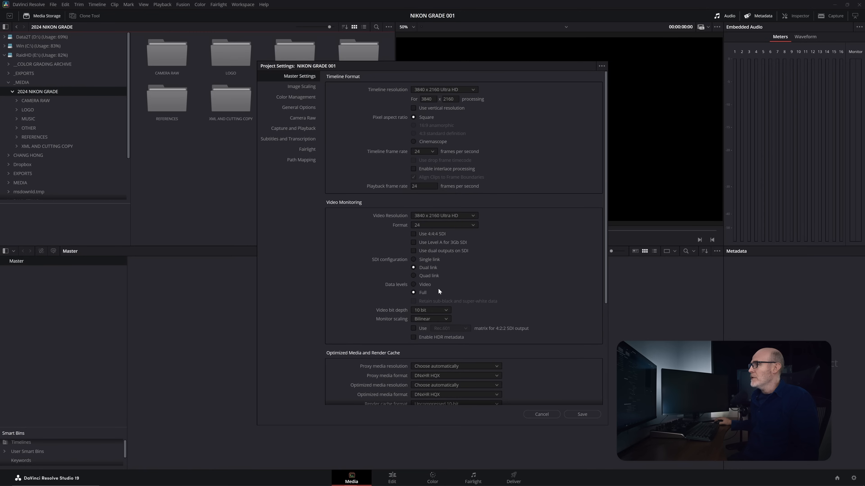
# - Choose a timeline frame rate of 24 and reselect 3840 x 2160 Ultra HD as the video monitoring resolution
pyautogui.click(430, 152)
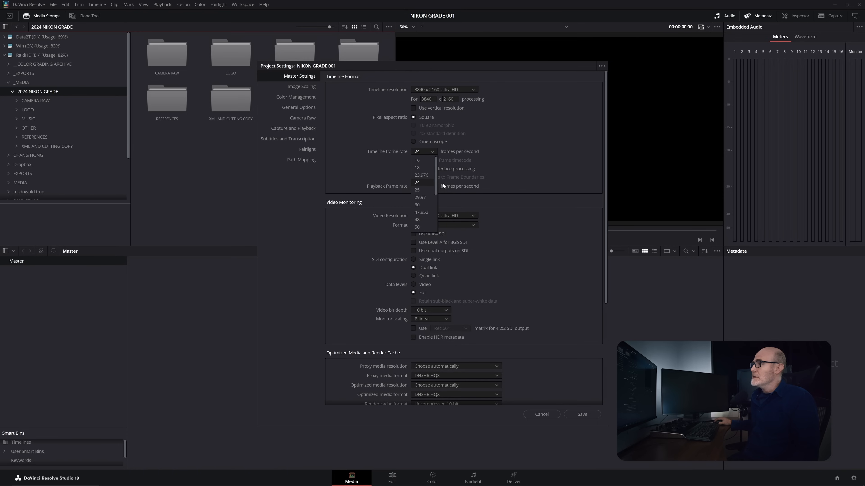
pyautogui.click(423, 182)
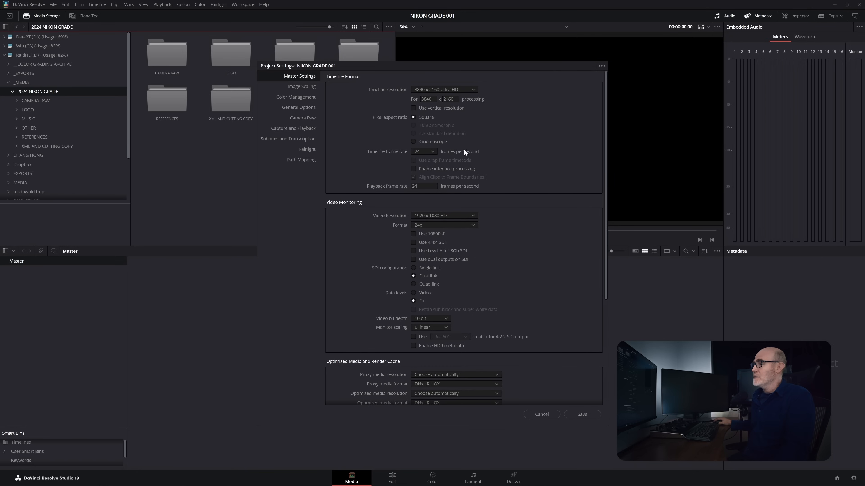
pyautogui.click(458, 216)
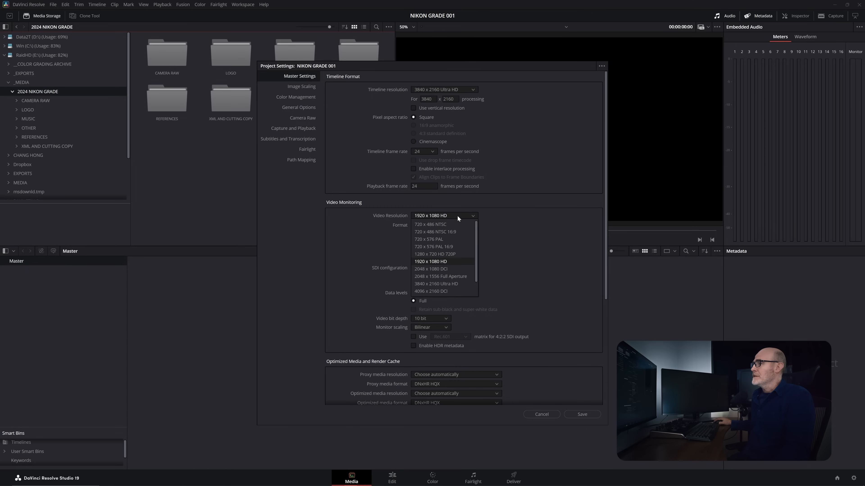
pyautogui.click(434, 284)
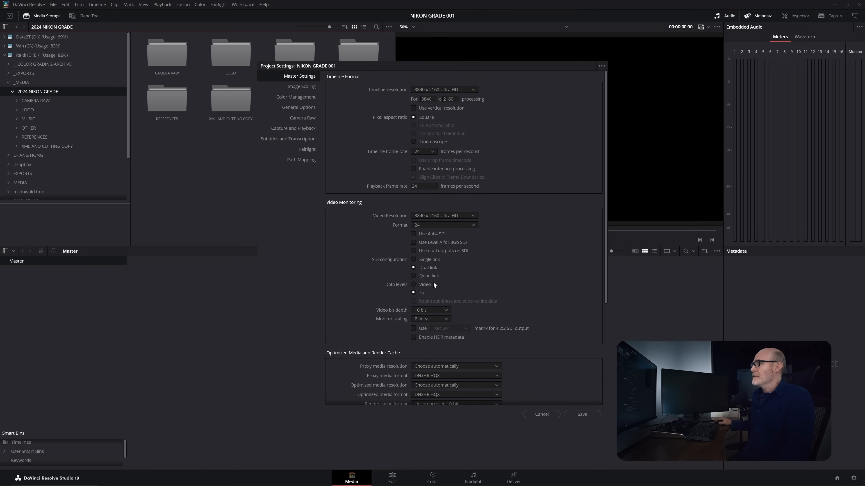
# - In the color management settings, set the timeline color space to DaVinci WG/Intermediate and the output color space to Rec.709 Gamma 2.4
pyautogui.click(305, 97)
pyautogui.click(430, 108)
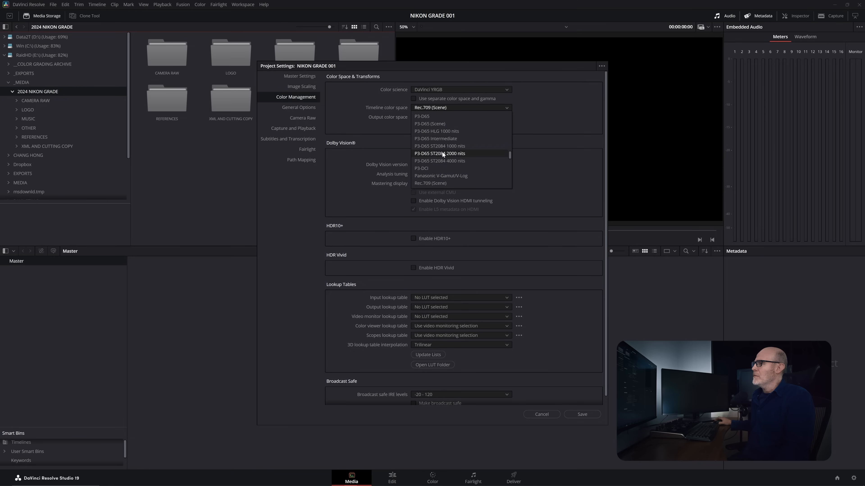
pyautogui.click(445, 139)
pyautogui.click(442, 118)
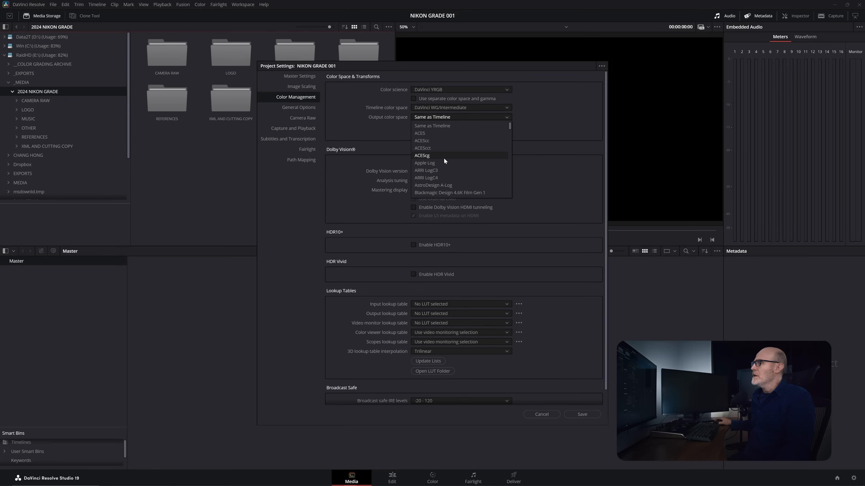
pyautogui.scroll(-1, 444, 158)
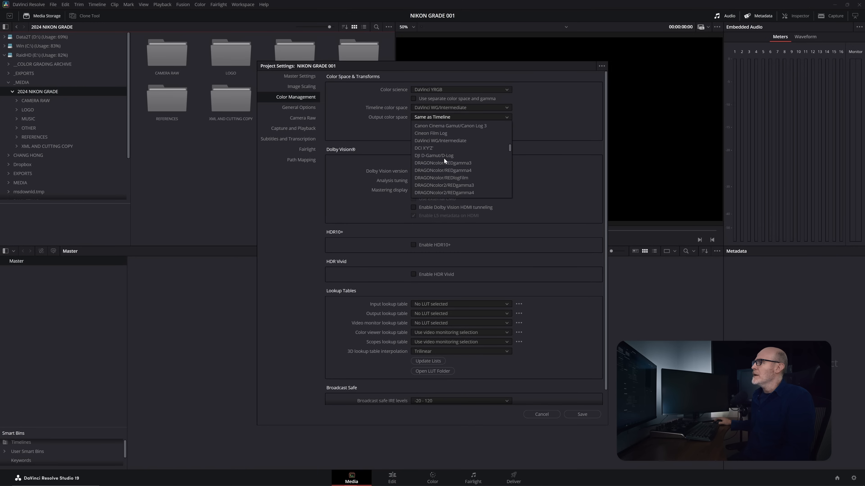
pyautogui.scroll(-4, 444, 158)
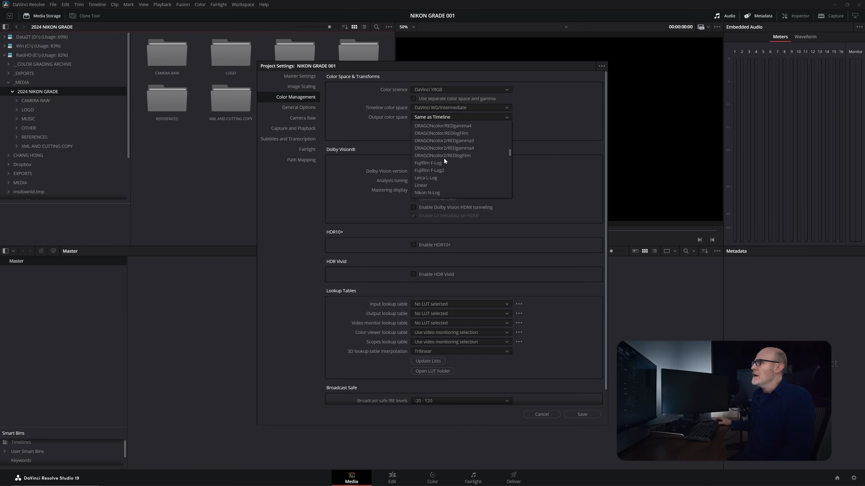
pyautogui.scroll(-3, 444, 158)
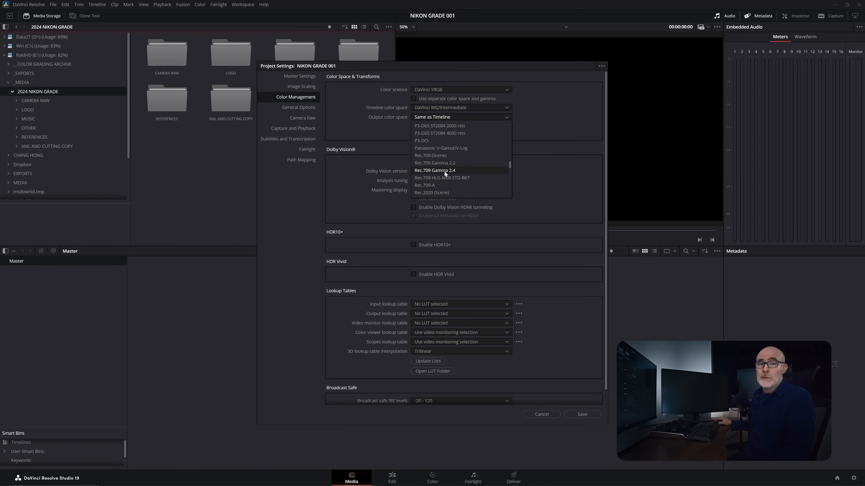
pyautogui.click(444, 171)
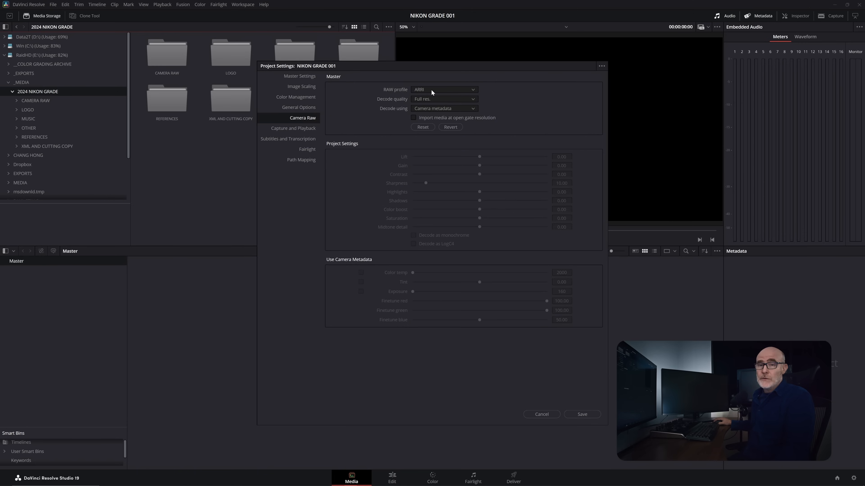
# - In the camera raw project settings, set the RAW profile to Nikon RAW and decode using Project
pyautogui.click(431, 90)
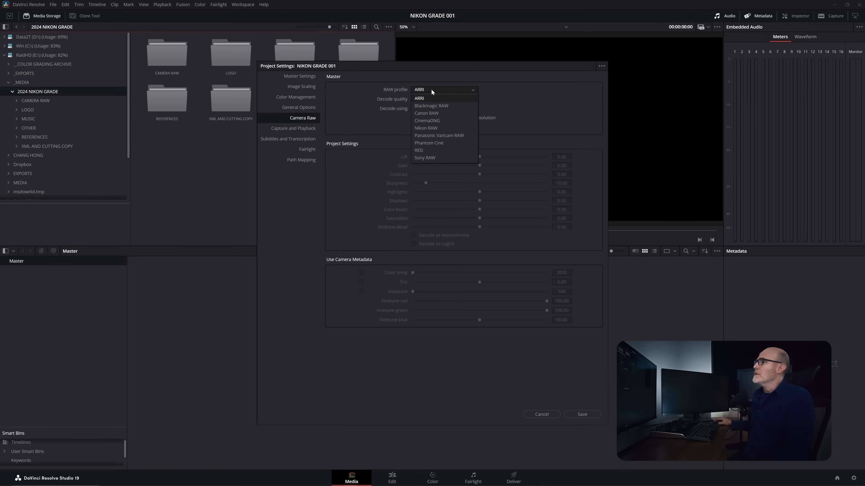
pyautogui.click(431, 133)
pyautogui.click(432, 109)
pyautogui.click(418, 132)
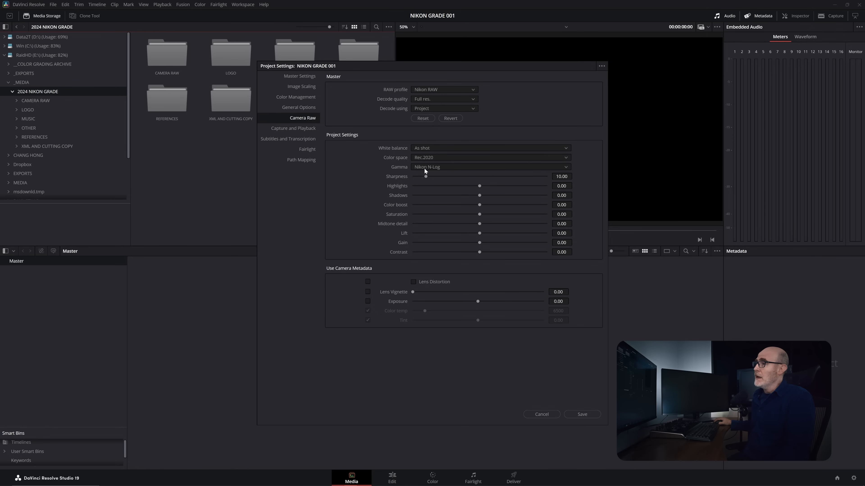
# - Enable the use of camera metadata for lens distortion, lens vignette and exposure
pyautogui.click(368, 281)
pyautogui.click(368, 292)
pyautogui.click(368, 301)
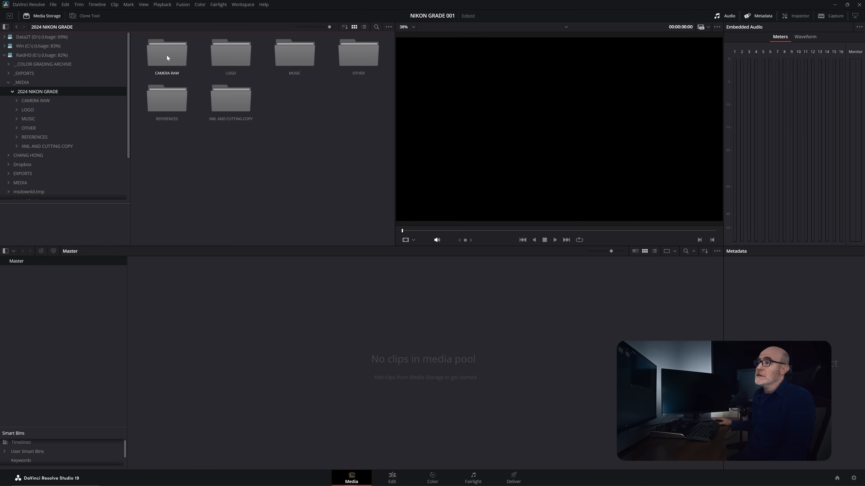
# - Add the CAMERA RAW folder and its subfolders to the media pool as bins, without changing the project frame rate
pyautogui.rightClick(167, 56)
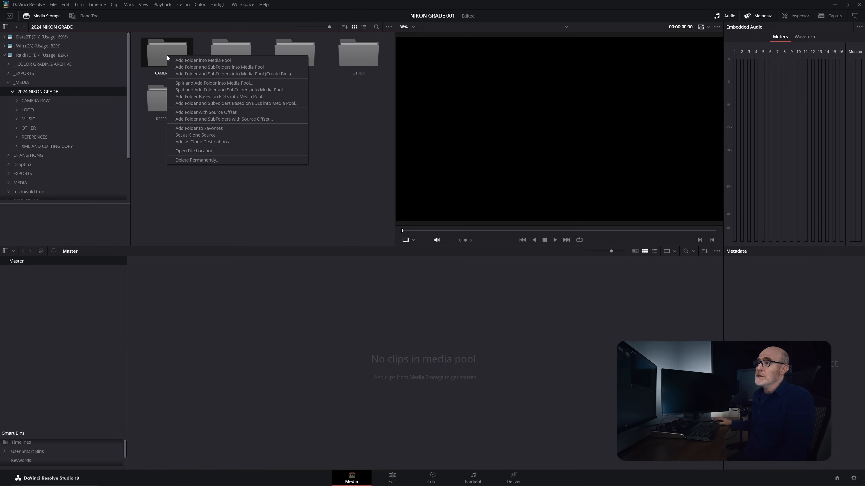
pyautogui.click(186, 75)
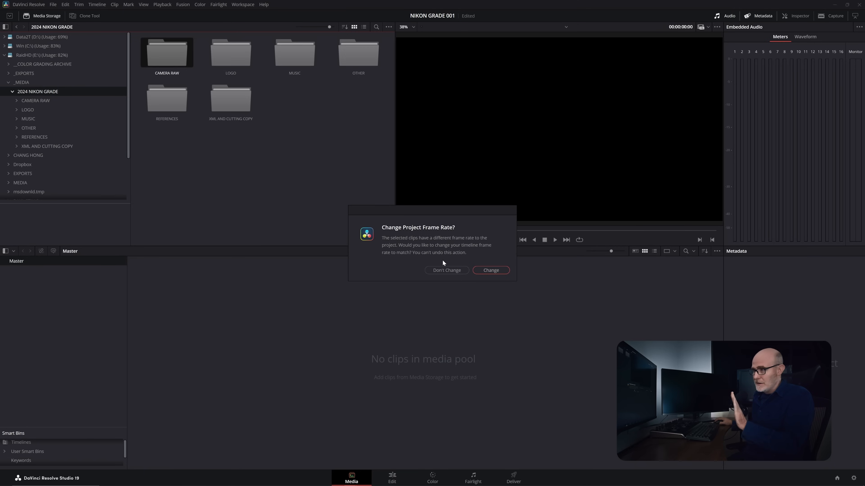
pyautogui.click(445, 270)
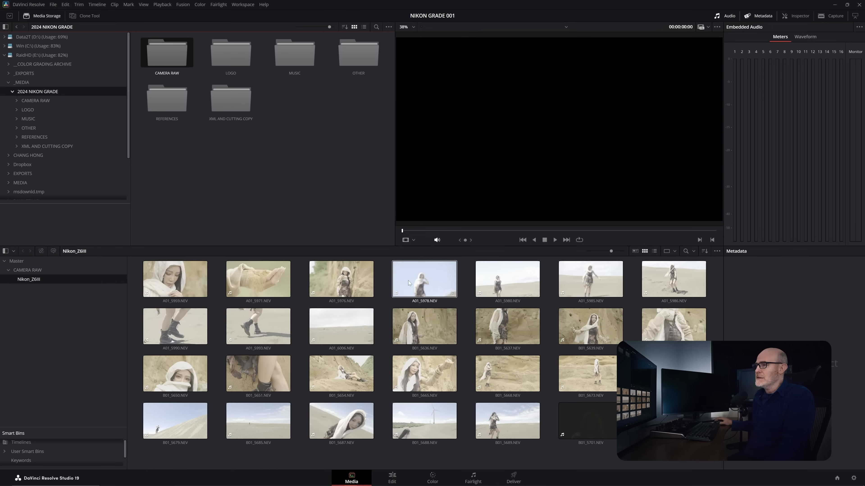
# - Select all clips in the Nikon_Z6III bin and set their video frame rate to 24 in the clip attributes
pyautogui.click(195, 278)
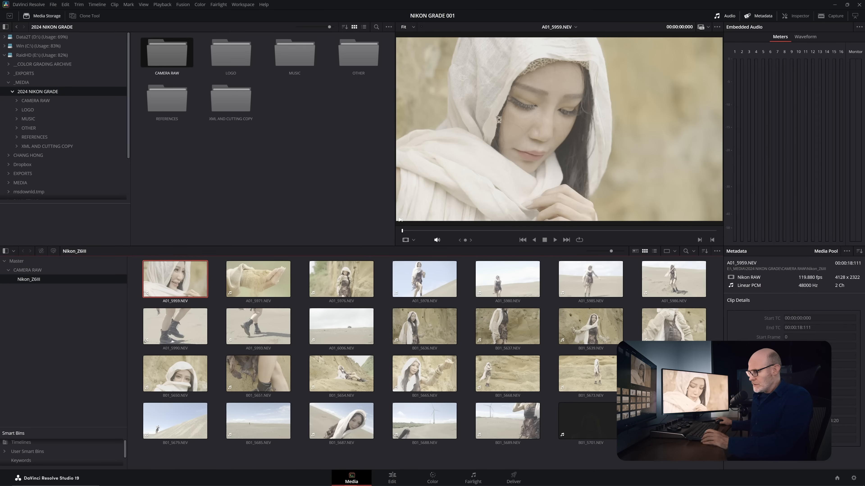
pyautogui.hotkey('ctrl', 'a')
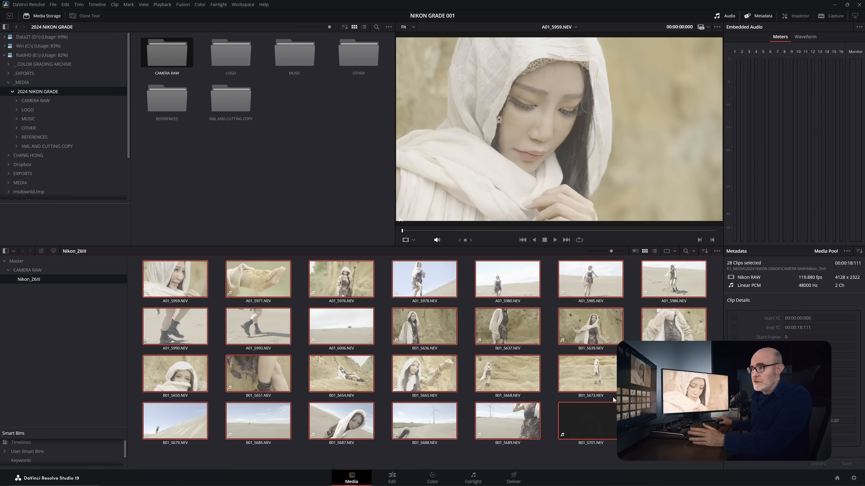
pyautogui.rightClick(185, 285)
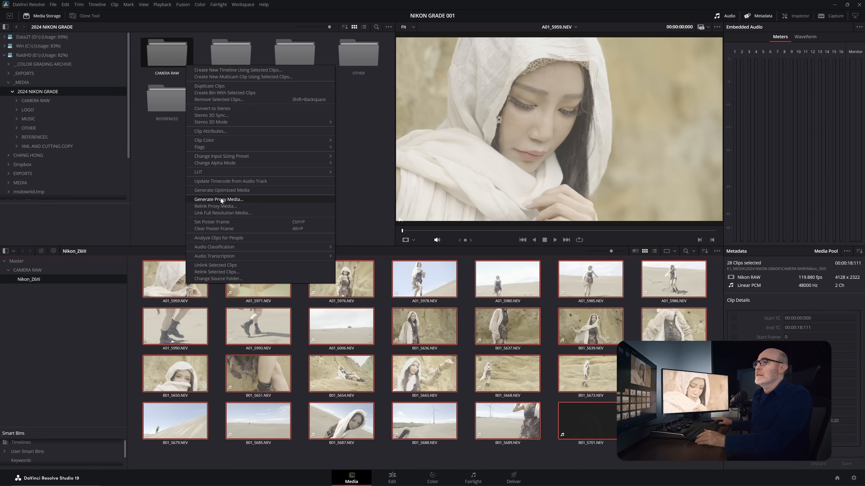
pyautogui.click(228, 130)
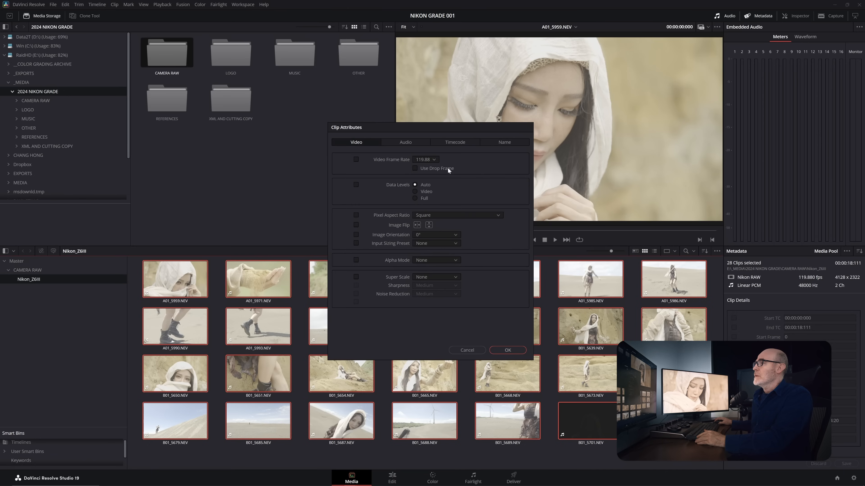
pyautogui.click(434, 159)
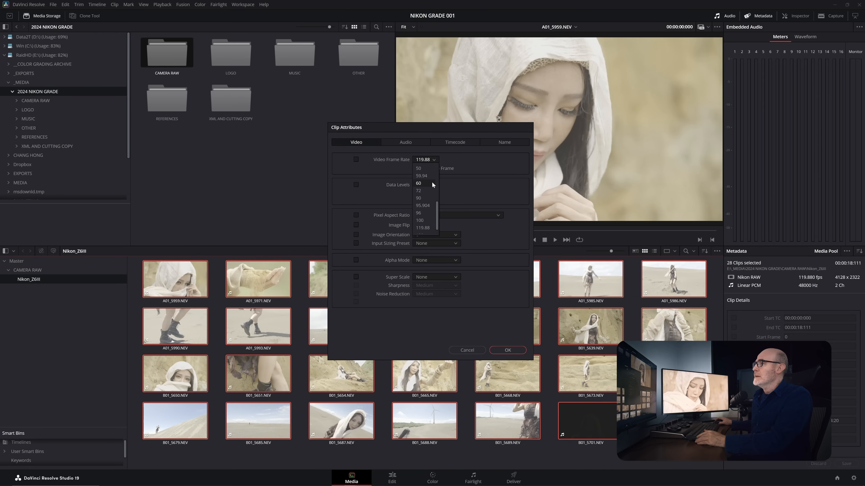
pyautogui.scroll(2, 433, 184)
pyautogui.click(423, 191)
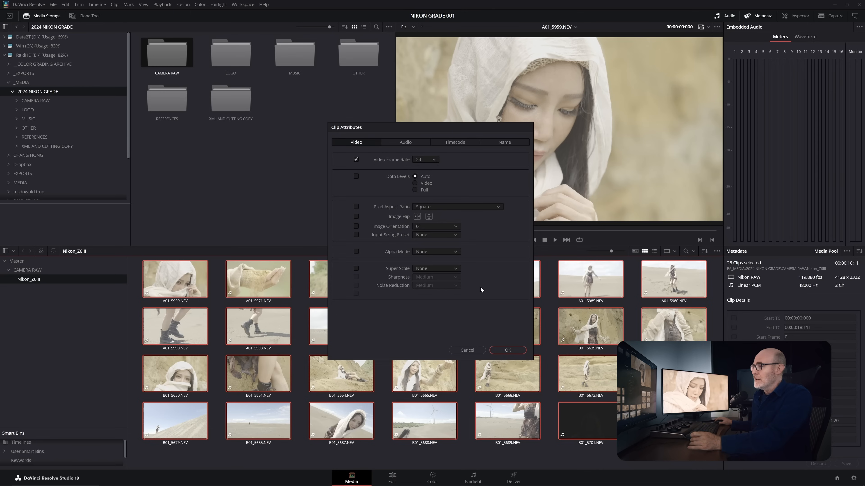
pyautogui.click(500, 351)
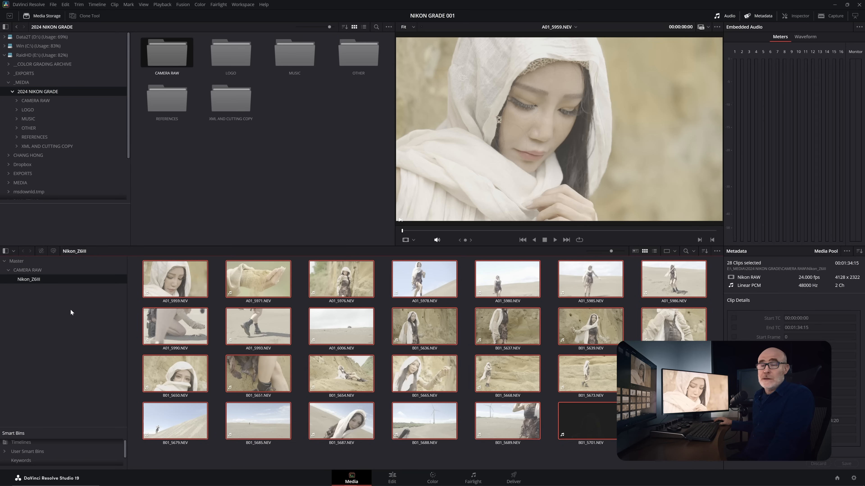
# - Add the XML AND CUTTING COPY folder as bins under CAMERA RAW and remove its OLD VERSIONS bin
pyautogui.click(39, 271)
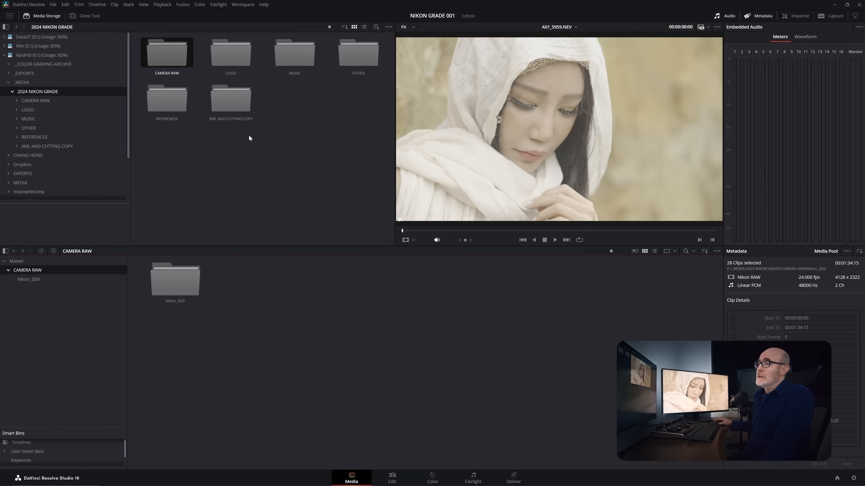
pyautogui.rightClick(233, 100)
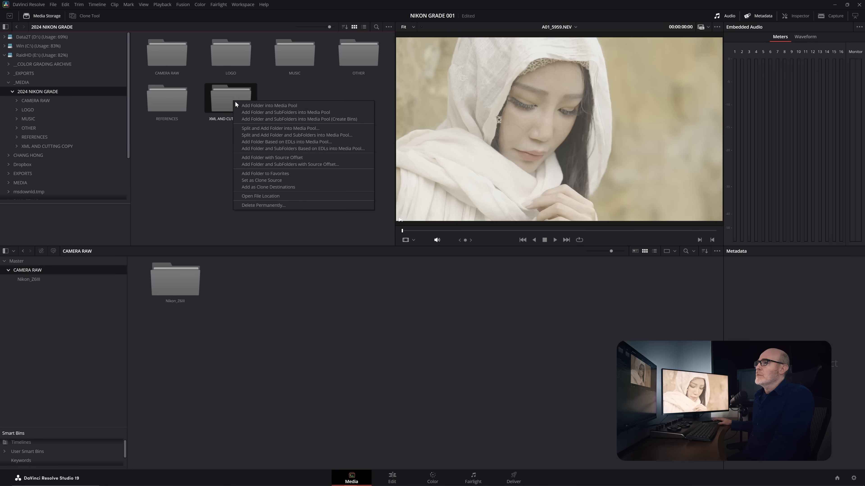
pyautogui.click(252, 119)
pyautogui.rightClick(34, 297)
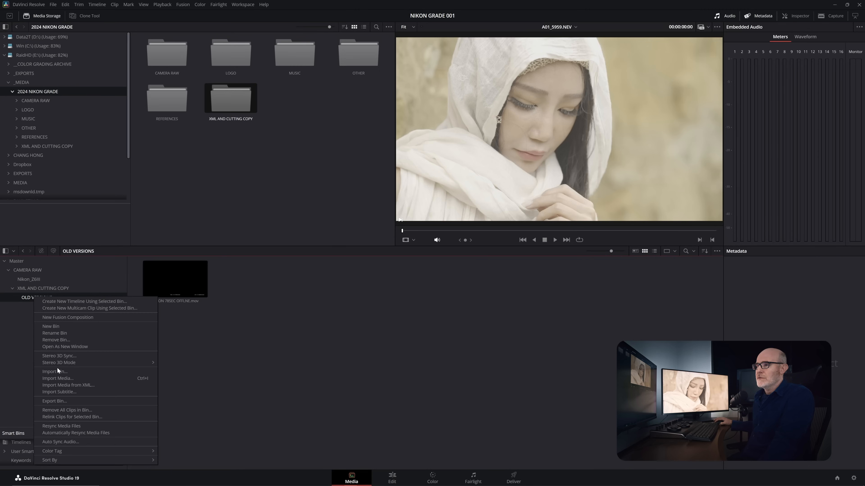
pyautogui.click(62, 340)
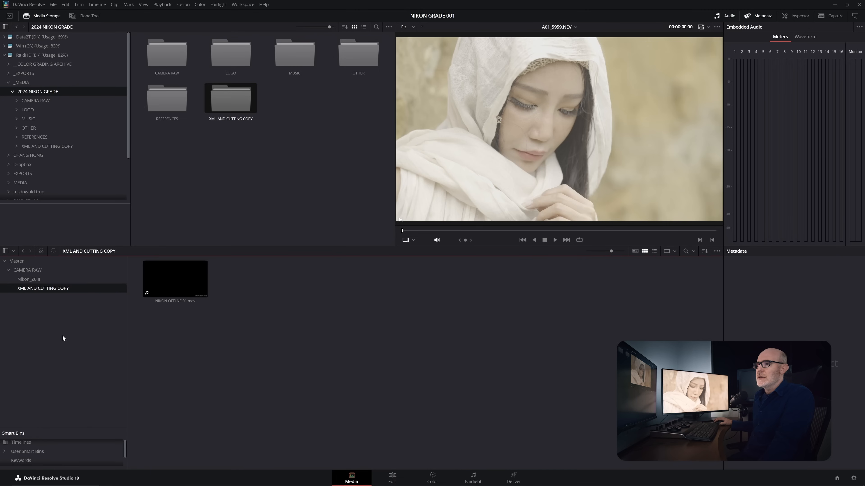
# - Play the offline reference movie in the XML AND CUTTING COPY bin to check its burned-in clip names and source timecode
pyautogui.click(164, 290)
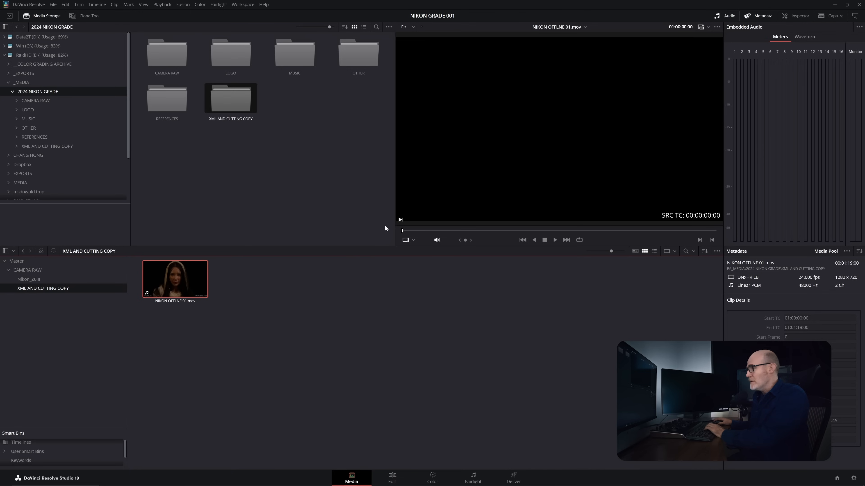
pyautogui.press('space')
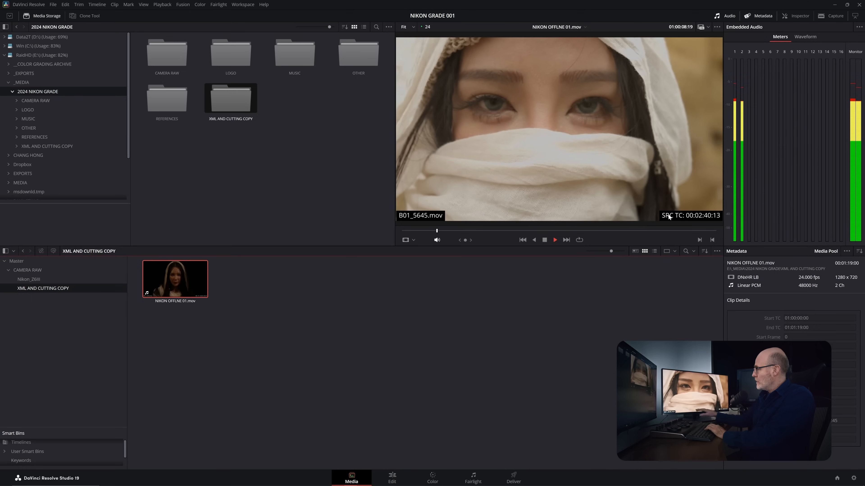
pyautogui.press('space')
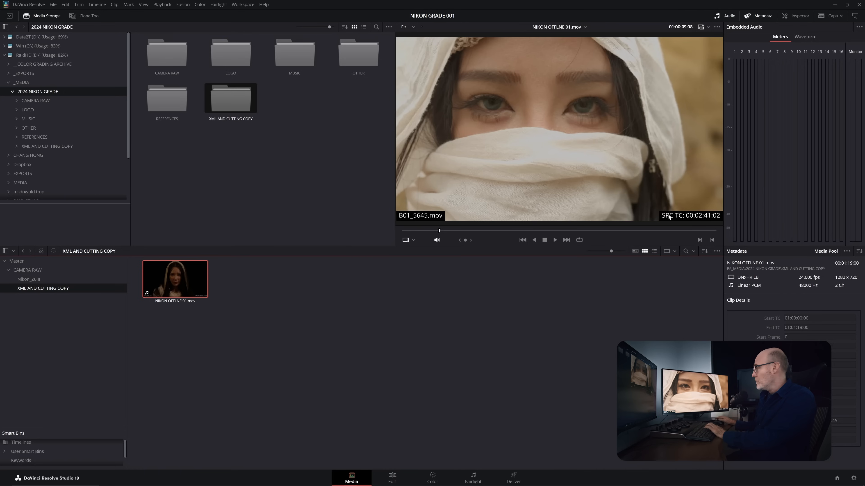
pyautogui.press('space')
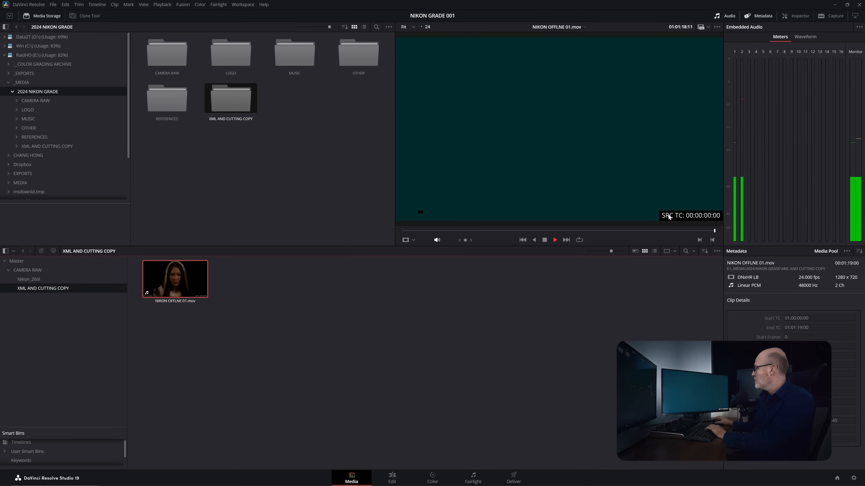
pyautogui.click(176, 158)
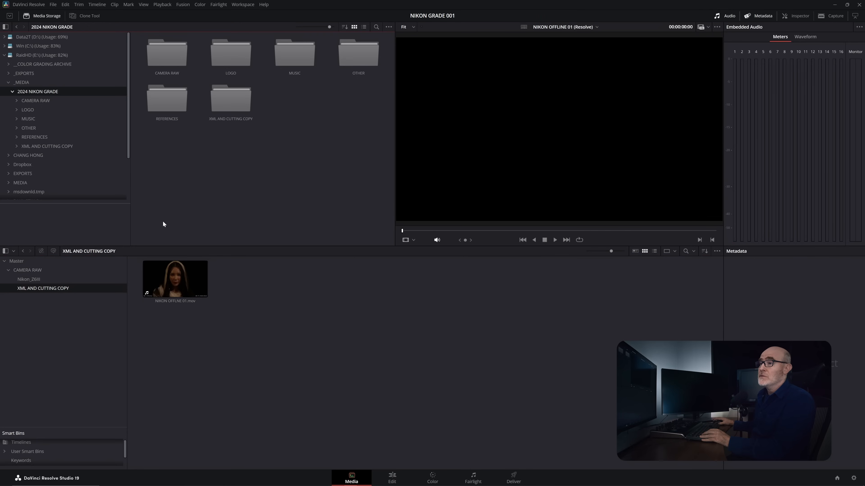
# - Add the MUSIC folder with its subfolders as bins under CAMERA RAW and scrub through the music track
pyautogui.click(41, 272)
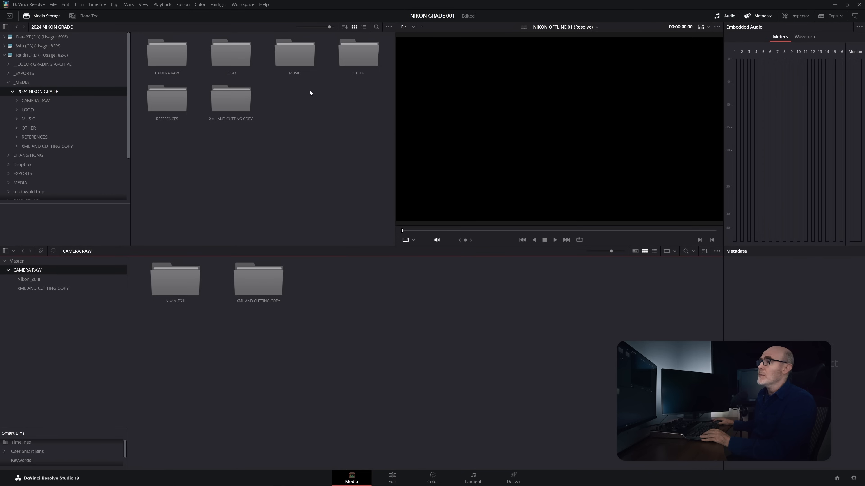
pyautogui.rightClick(290, 56)
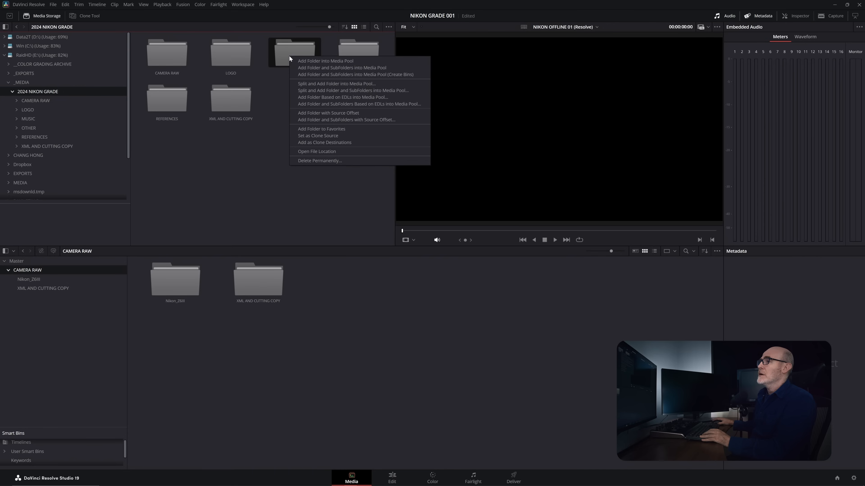
pyautogui.click(307, 75)
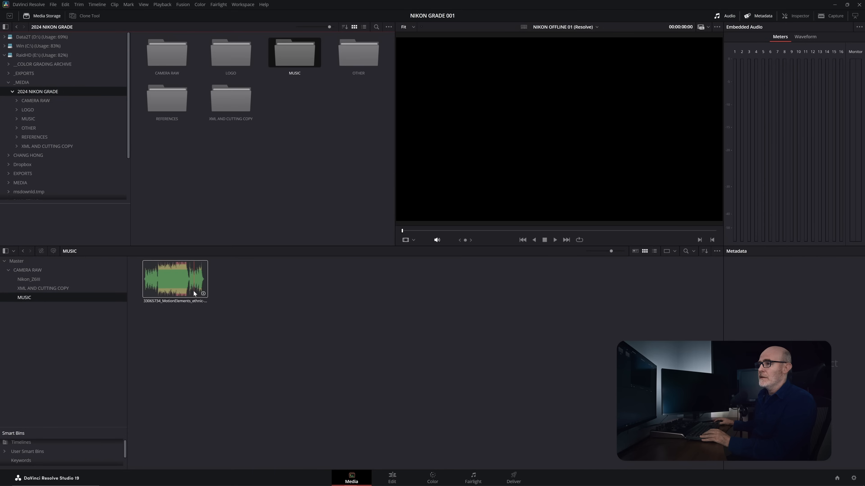
pyautogui.moveTo(536, 230); pyautogui.dragTo(560, 233)
pyautogui.click(299, 319)
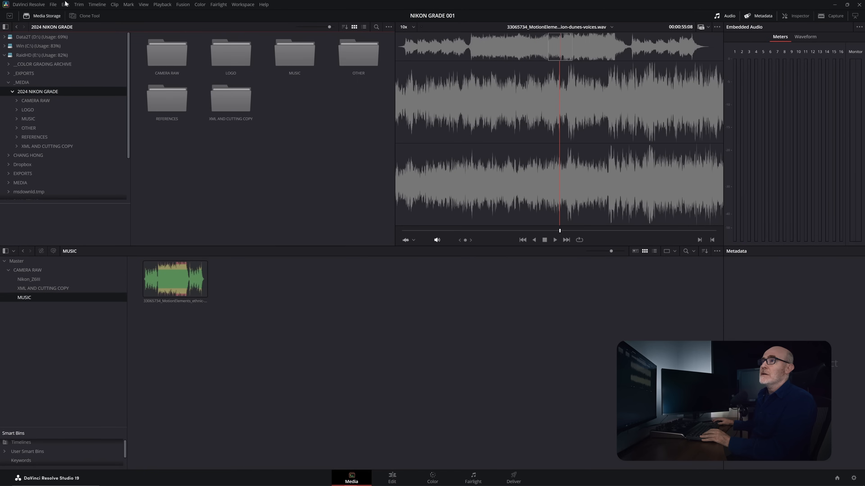
# - Import the timeline file NIKON OFFLINE 01.xml from the XML AND CUTTING COPY folder
pyautogui.click(53, 5)
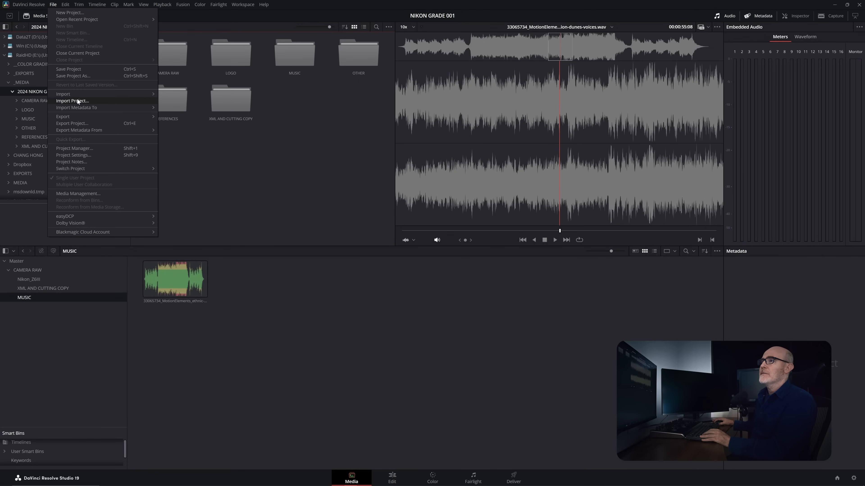
pyautogui.moveTo(77, 93)
pyautogui.click(177, 115)
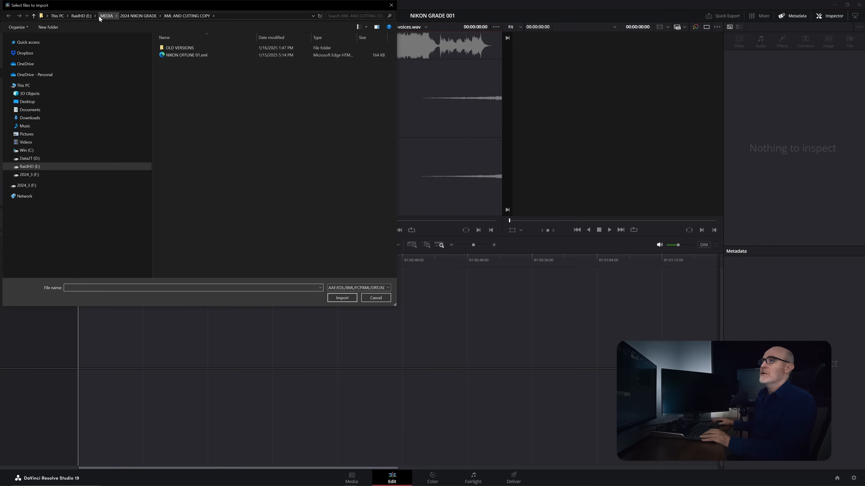
pyautogui.click(102, 16)
pyautogui.doubleClick(162, 49)
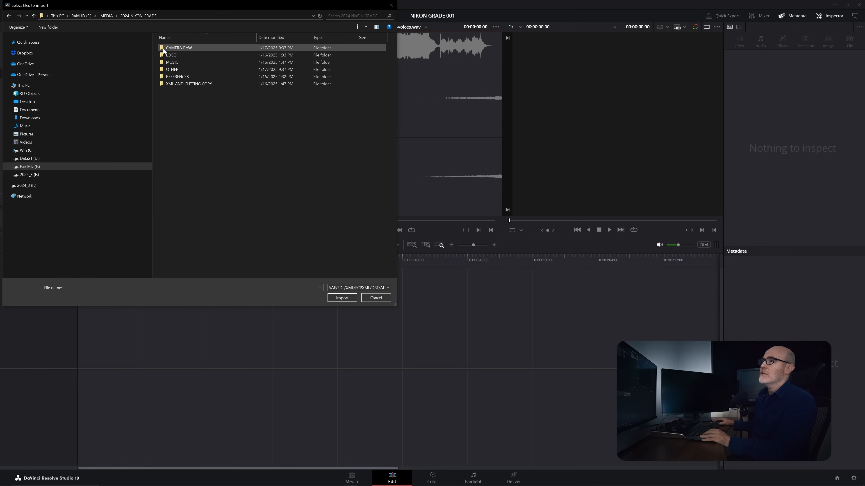
pyautogui.doubleClick(170, 84)
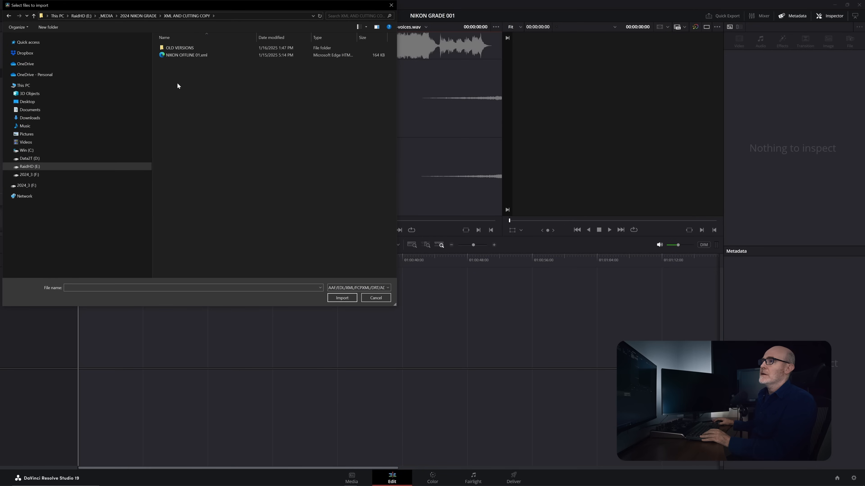
pyautogui.click(179, 55)
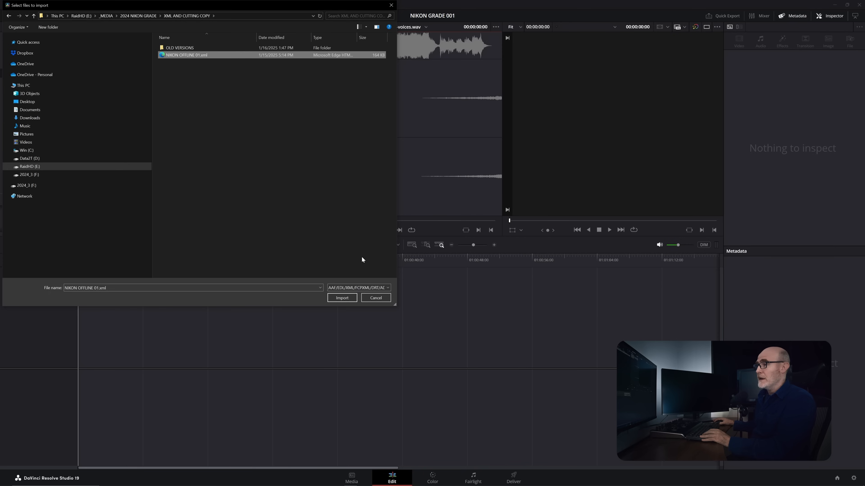
pyautogui.click(342, 301)
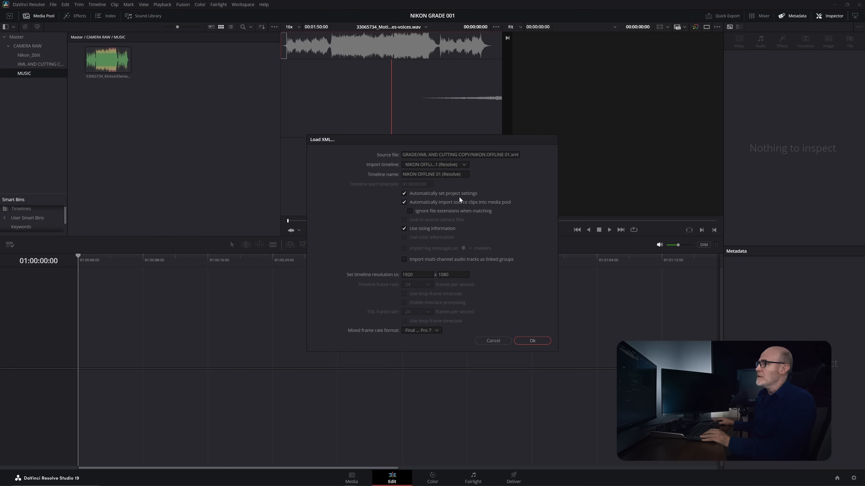
# - Load the XML with automatic project settings and automatic source clip import turned off, keeping the sizing information
pyautogui.click(404, 194)
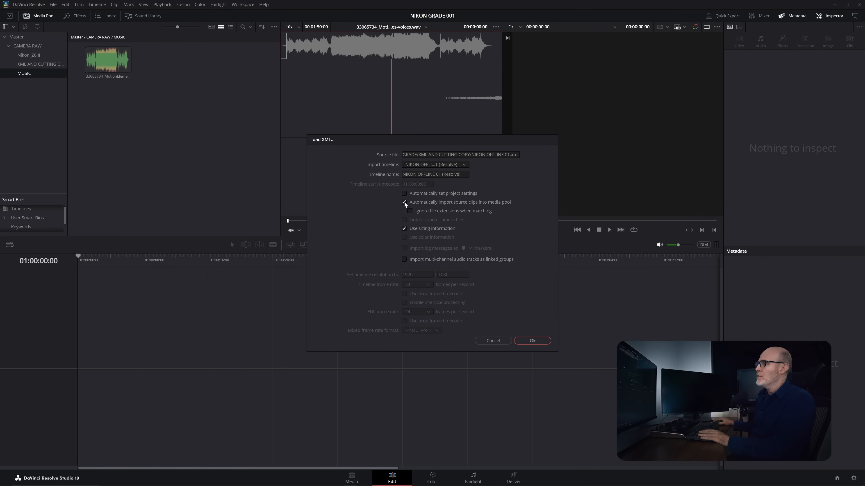
pyautogui.click(404, 202)
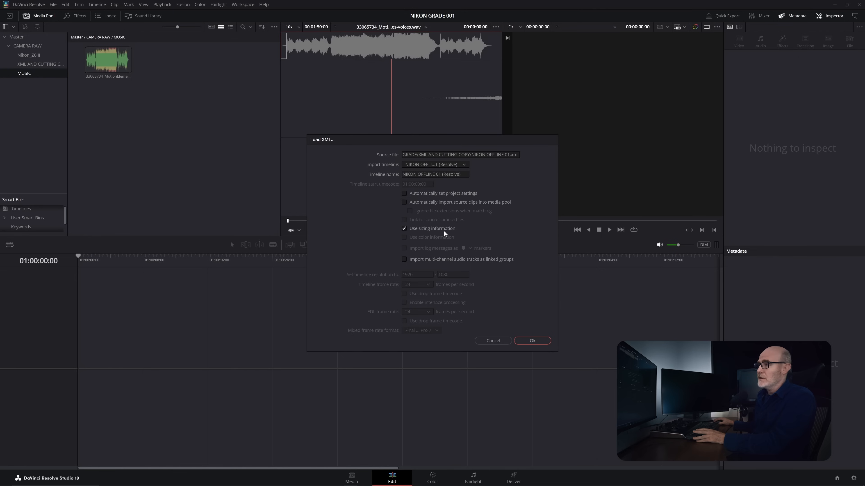
pyautogui.click(532, 342)
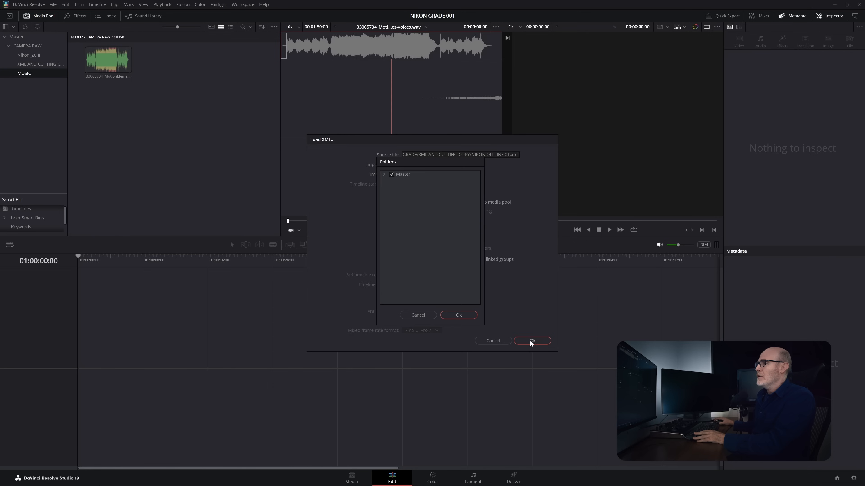
# - Limit the XML's clip matching to the Nikon_Z6III and MUSIC bins, finish the import and dismiss the log
pyautogui.click(384, 174)
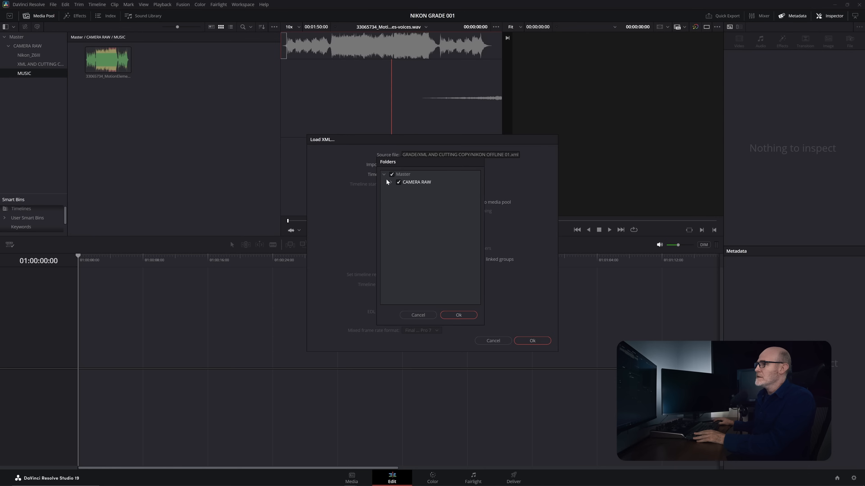
pyautogui.click(391, 183)
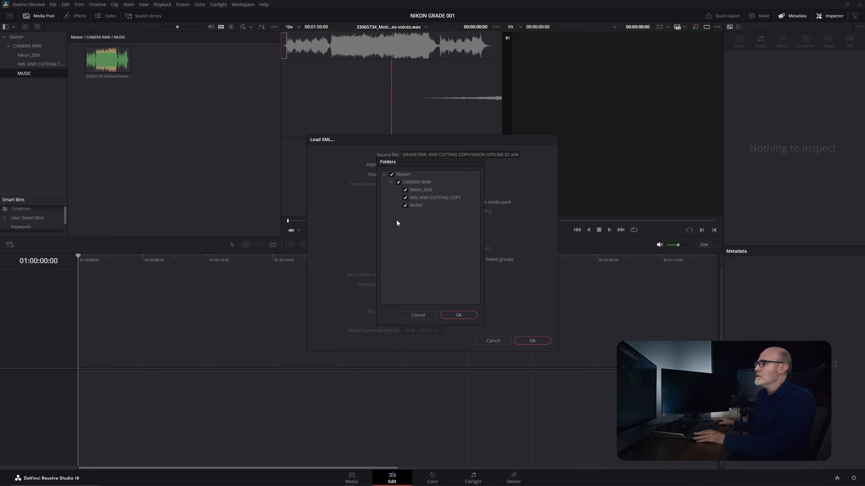
pyautogui.click(392, 174)
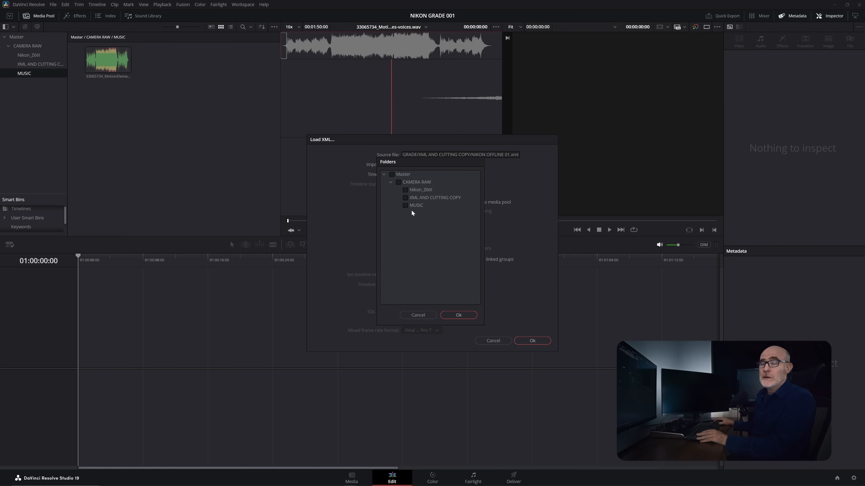
pyautogui.click(405, 190)
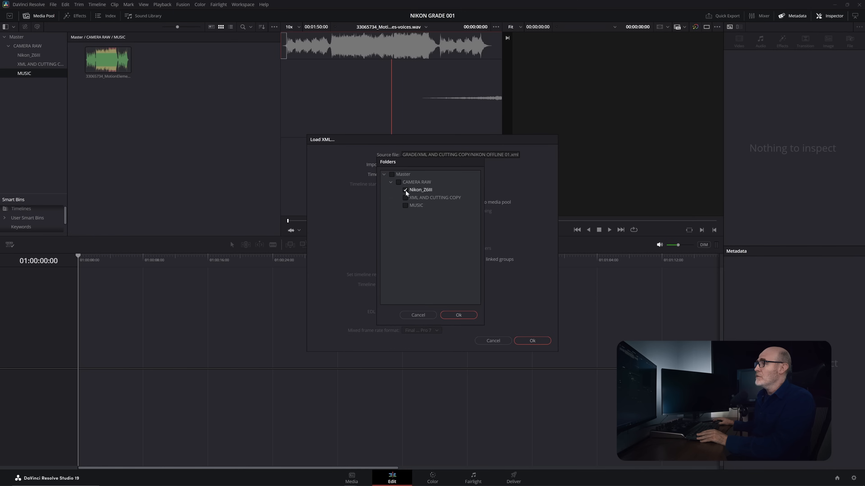
pyautogui.click(406, 205)
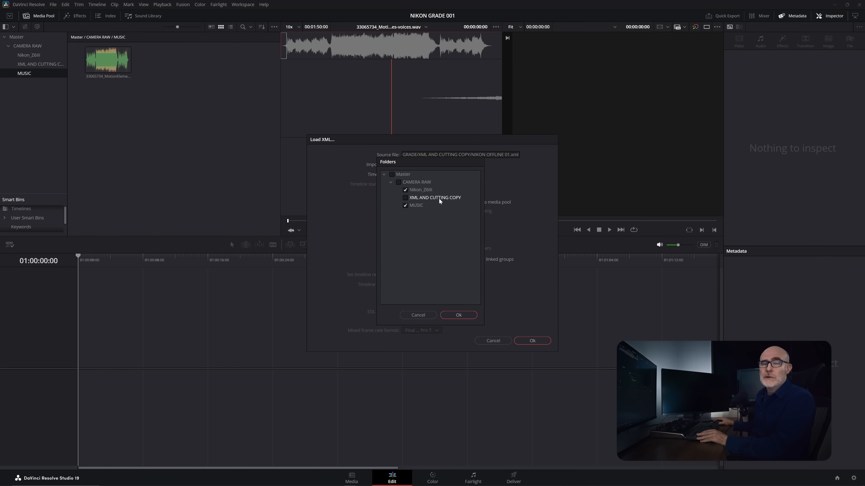
pyautogui.click(459, 317)
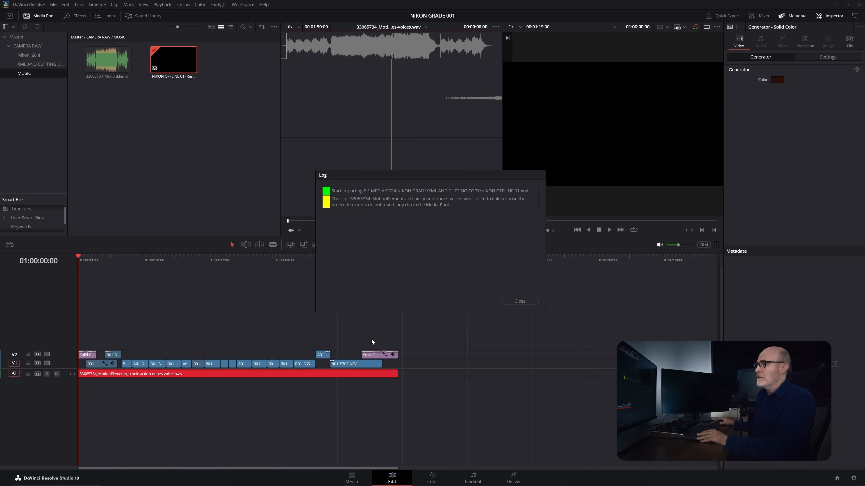
pyautogui.click(519, 301)
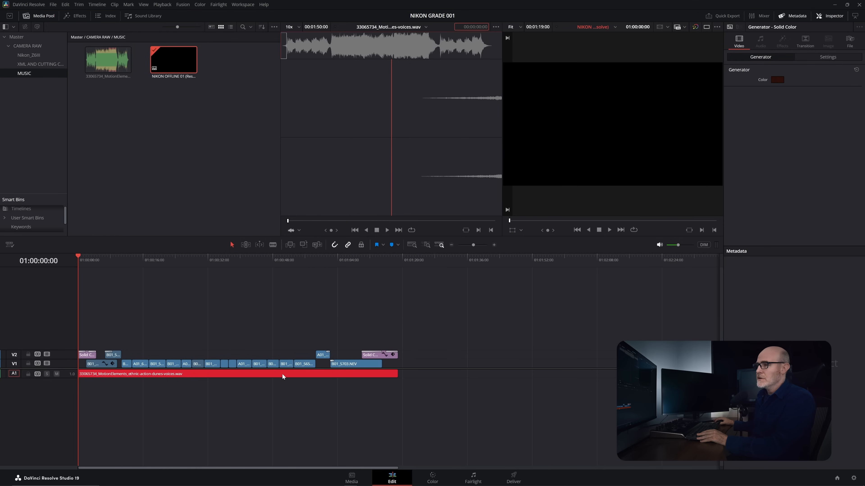
# - Enlarge audio track A1 and conform lock its unlinked music clip to the music WAV from the MUSIC bin
pyautogui.moveTo(151, 378); pyautogui.dragTo(151, 386)
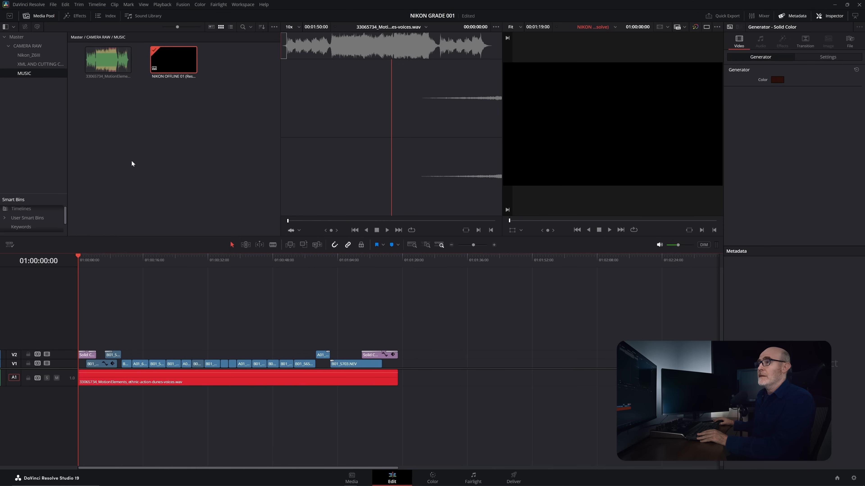
pyautogui.click(140, 382)
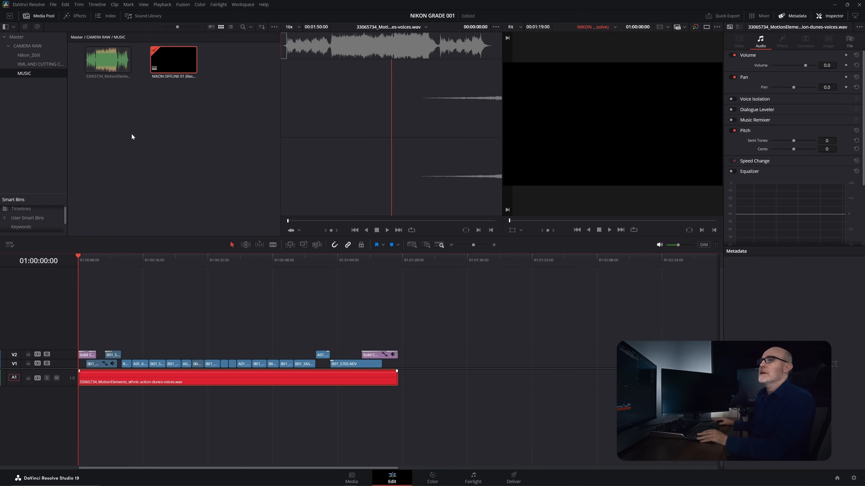
pyautogui.click(109, 68)
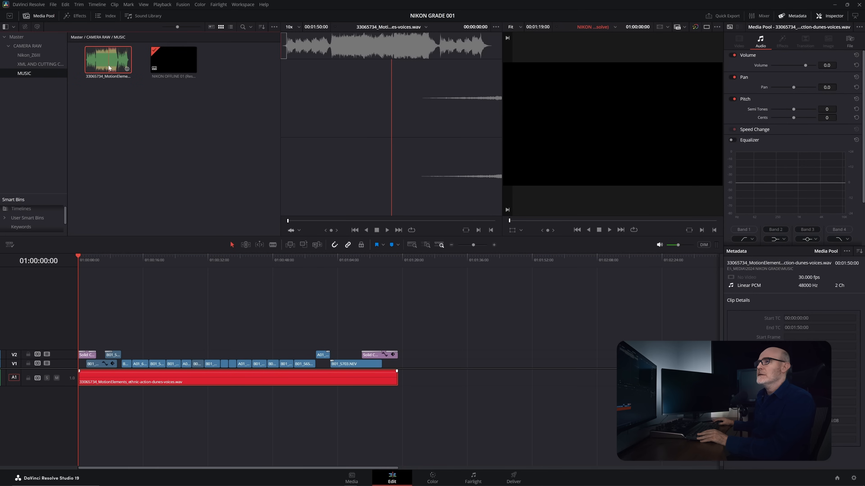
pyautogui.rightClick(179, 377)
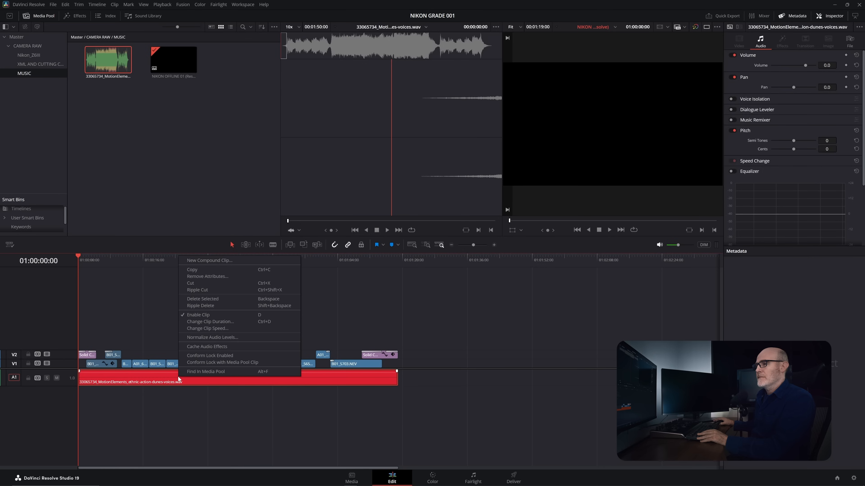
pyautogui.click(204, 362)
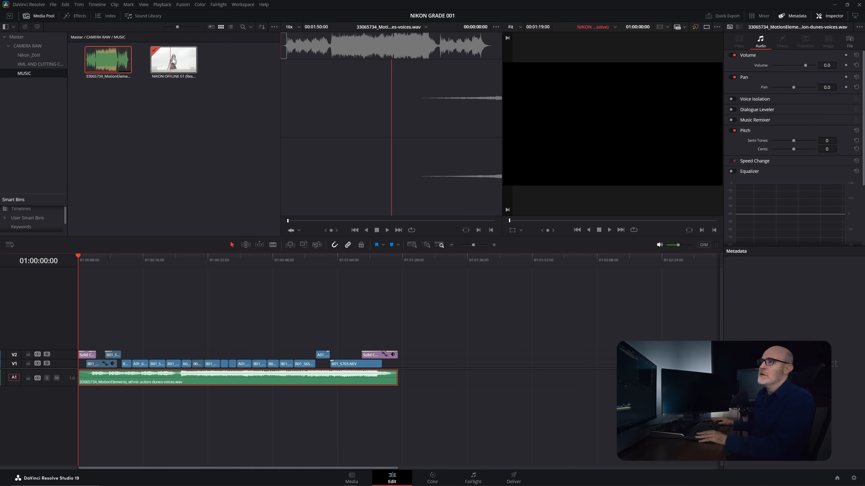
# - Move the imported timeline and the XML AND CUTTING COPY and MUSIC bins up to Master, and check the reorganised bins
pyautogui.moveTo(174, 60); pyautogui.dragTo(33, 40)
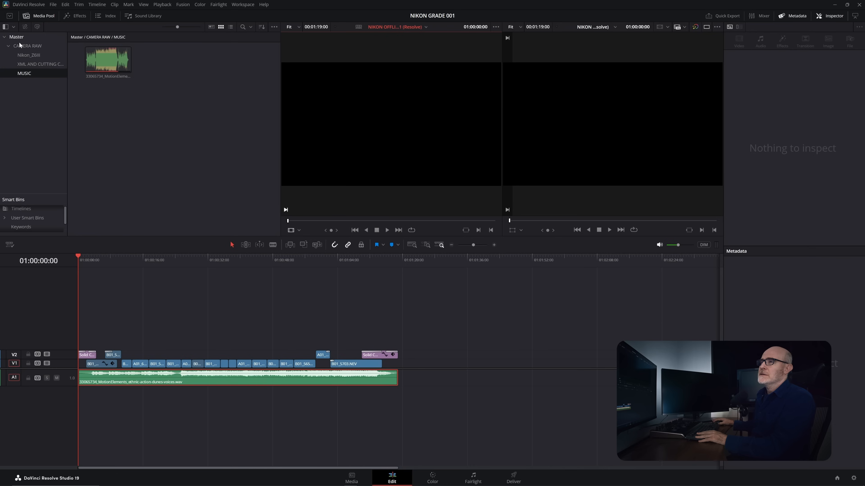
pyautogui.click(352, 478)
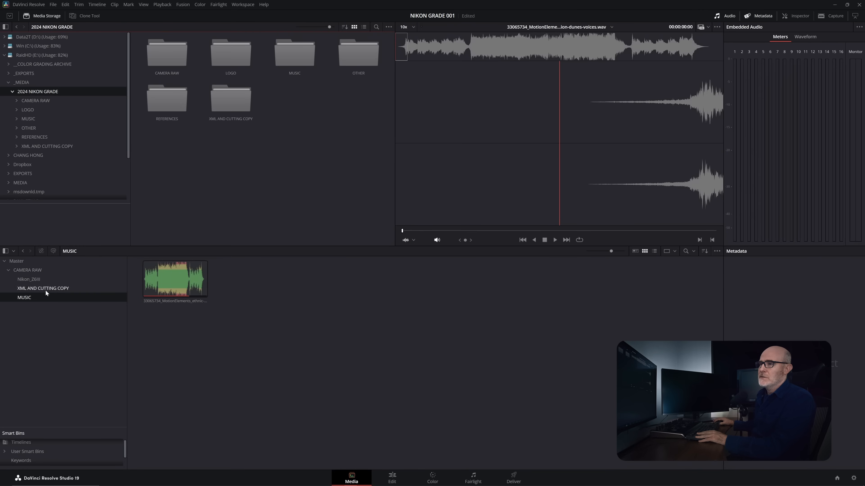
pyautogui.click(30, 289)
pyautogui.moveTo(26, 289); pyautogui.dragTo(26, 260)
pyautogui.click(28, 289)
pyautogui.click(9, 271)
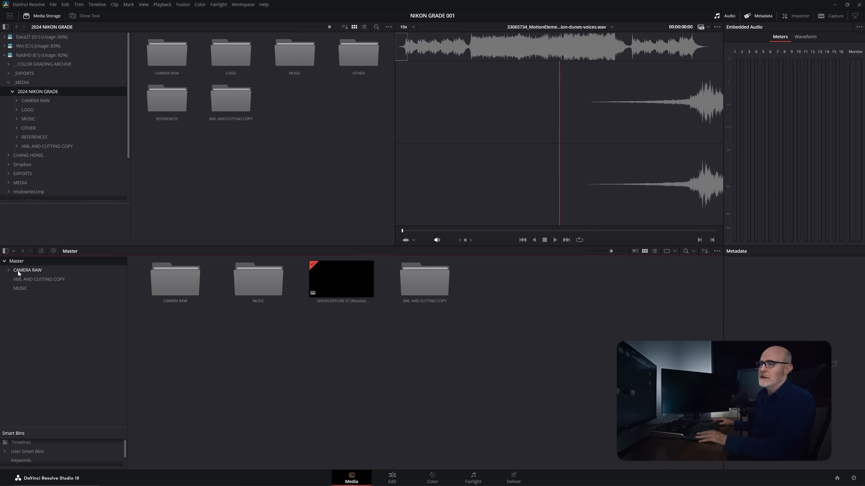
pyautogui.click(342, 280)
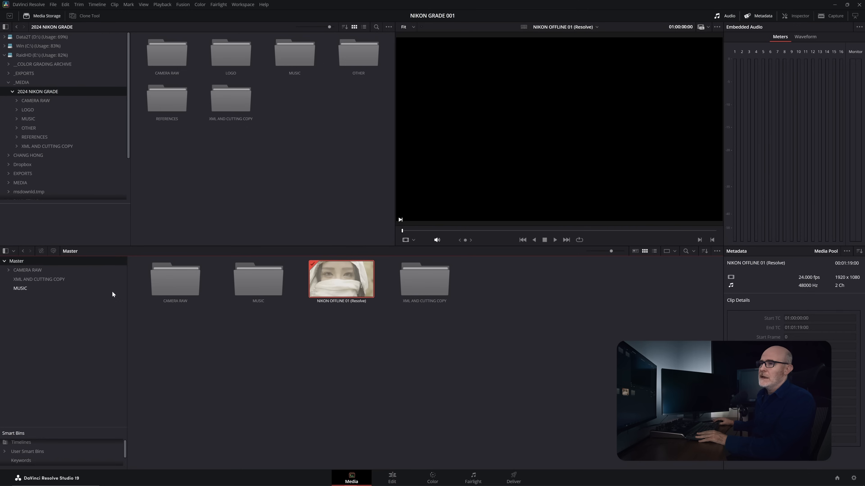
pyautogui.click(34, 271)
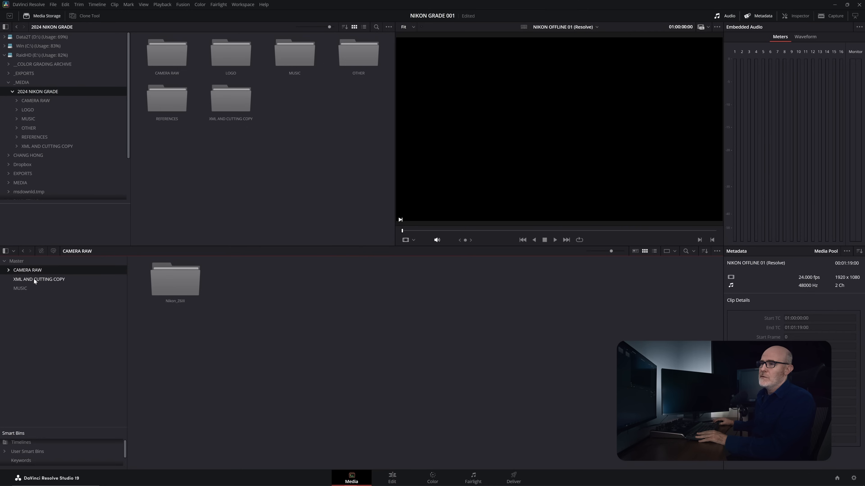
pyautogui.click(34, 279)
pyautogui.click(27, 292)
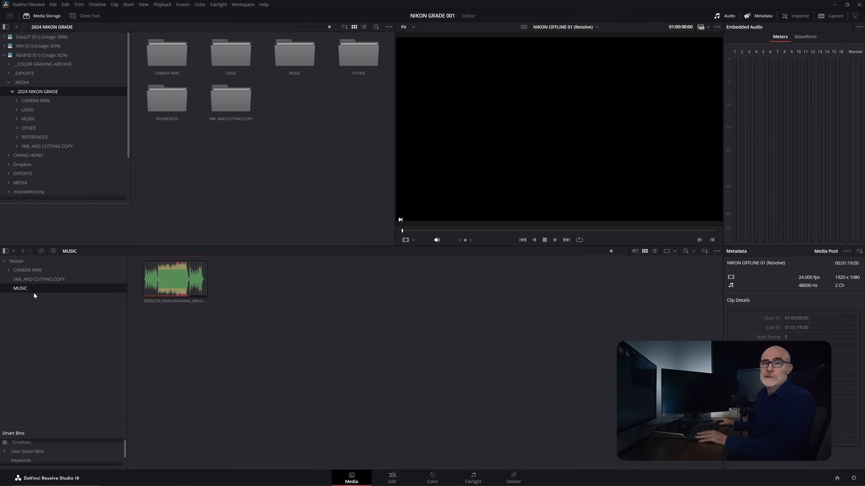
# - Place the reference movie NIKON OFFLNE 01.mov on a new V3 track at the timeline start and save the project
pyautogui.click(391, 477)
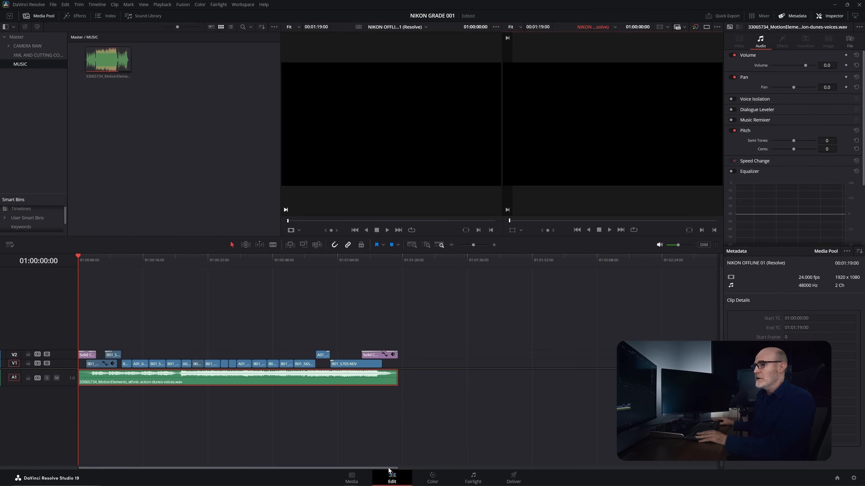
pyautogui.click(42, 55)
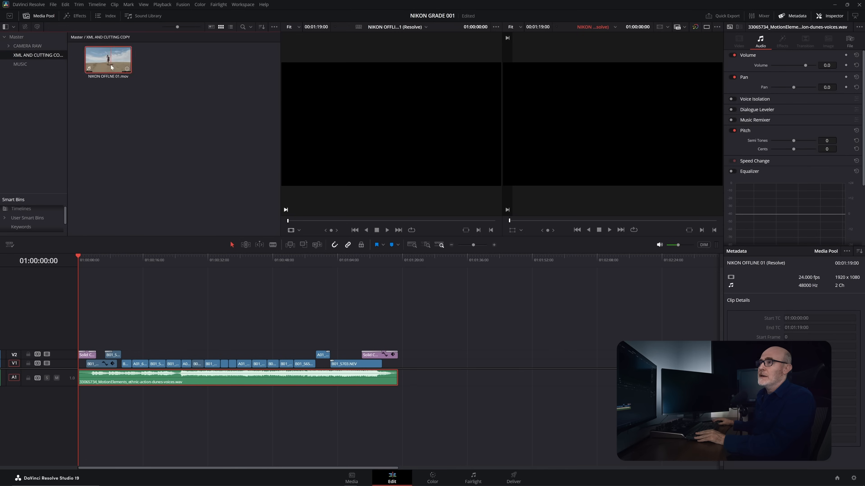
pyautogui.moveTo(112, 67); pyautogui.dragTo(67, 341)
pyautogui.hotkey('ctrl', 's')
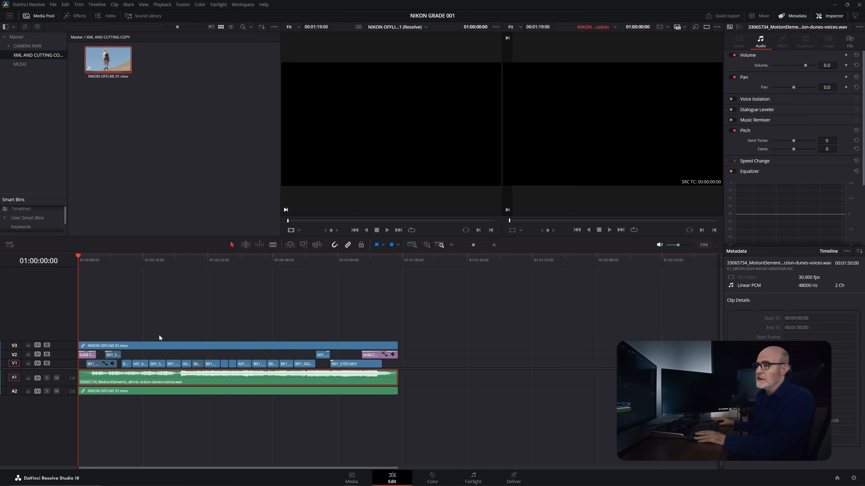
# - Increase the timeline's video and audio track heights to show clip thumbnails and larger waveforms
pyautogui.click(162, 347)
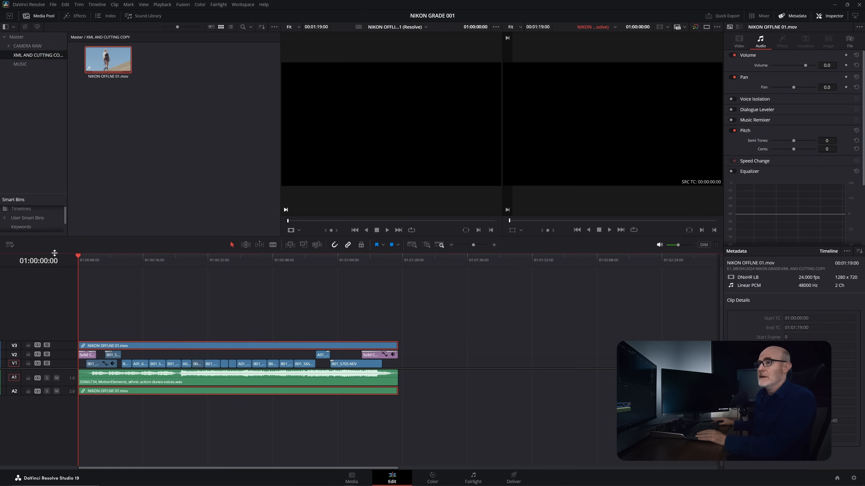
pyautogui.click(11, 245)
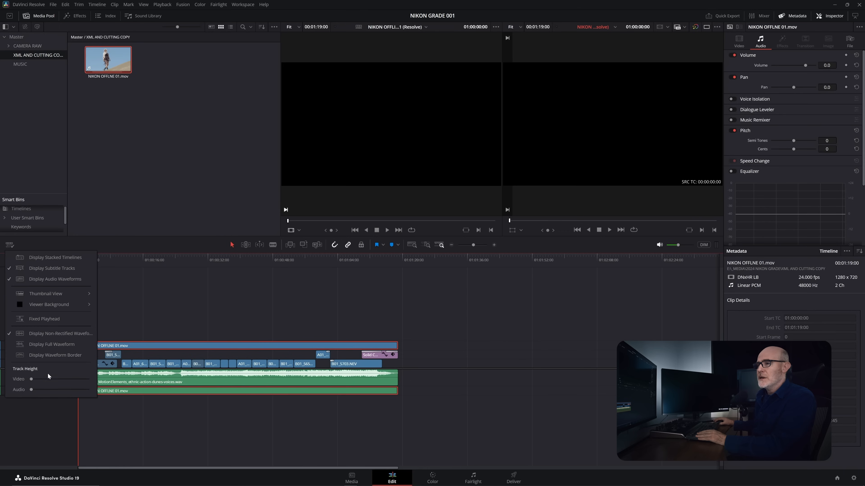
pyautogui.moveTo(36, 379)
pyautogui.mouseDown()
pyautogui.moveTo(53, 380)
pyautogui.moveTo(41, 390)
pyautogui.mouseUp()
pyautogui.click(59, 437)
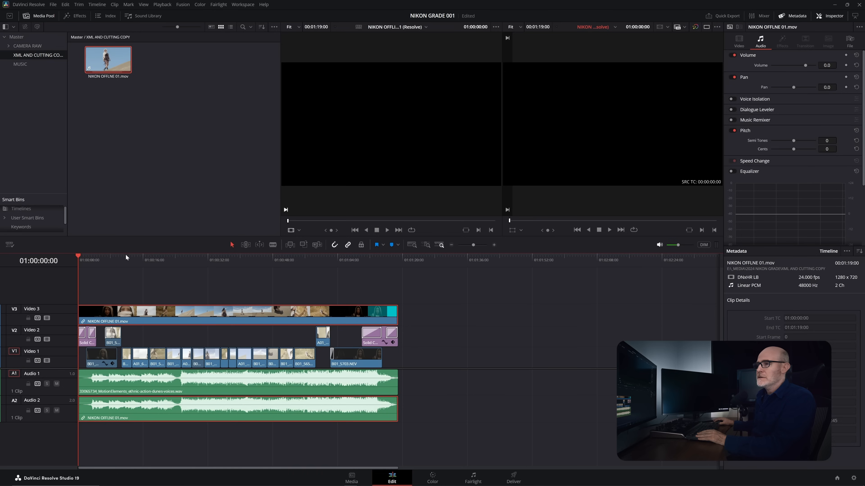
# - Set the opacity of the reference movie on V3 to 54.20 for comparison with the conformed clips
pyautogui.click(118, 258)
pyautogui.click(742, 40)
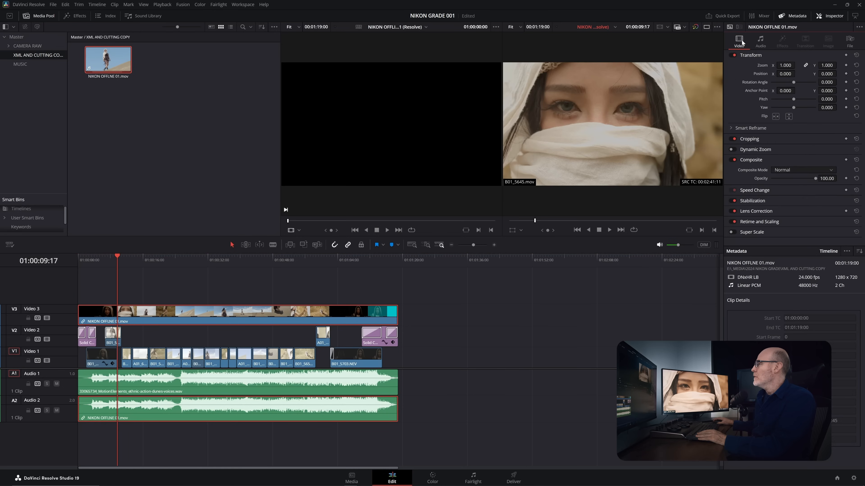
pyautogui.moveTo(797, 179); pyautogui.dragTo(795, 178)
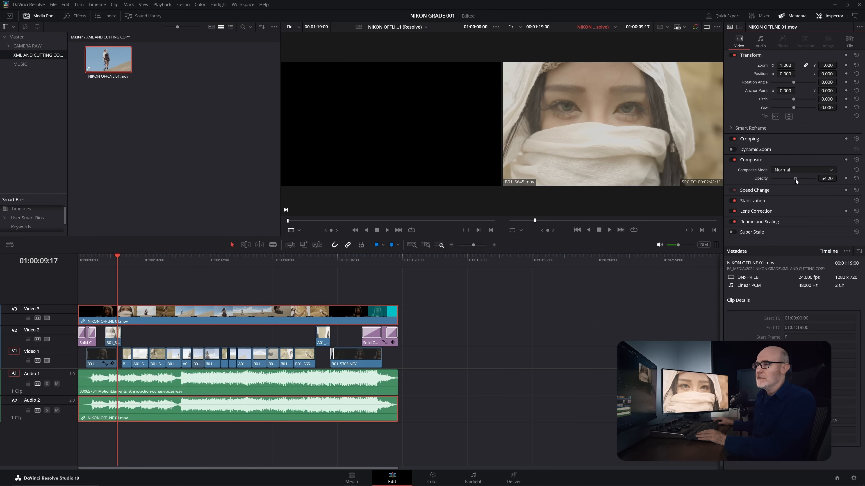
# - Compare the reference movie with the conformed clip at 01:00:04:13 by repeatedly disabling and enabling the reference
pyautogui.click(97, 260)
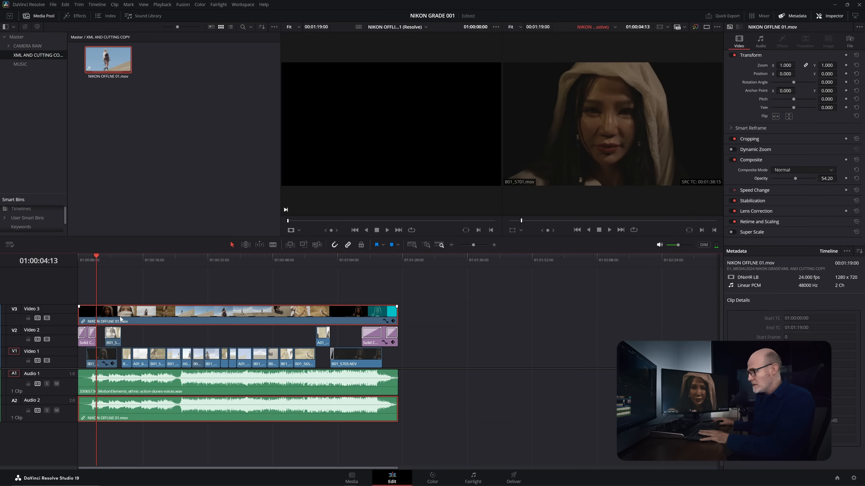
pyautogui.press('d')
pyautogui.press('d')
pyautogui.press('d')
pyautogui.press('d')
pyautogui.press('d')
pyautogui.press('d')
# - Compare the reference with the conformed veiled close-ups, including the shot at 01:00:11:22, by switching the V3 movie off and on
pyautogui.press('d')
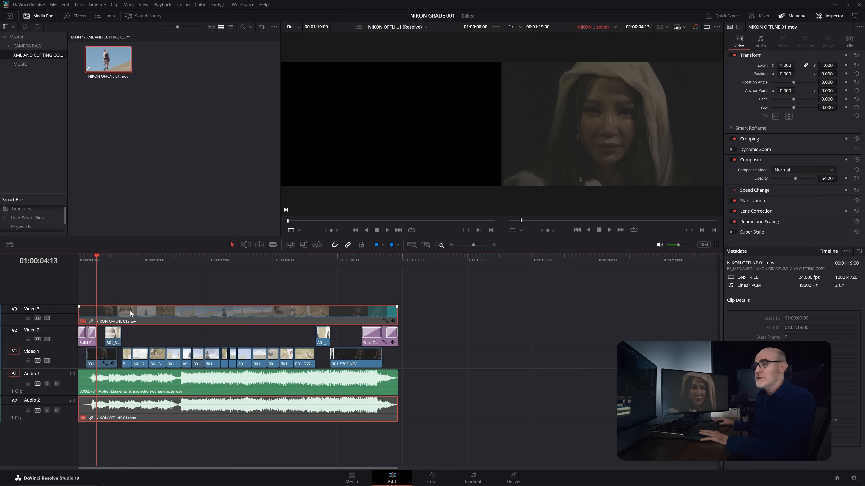
pyautogui.press('d')
pyautogui.moveTo(114, 261); pyautogui.dragTo(116, 260)
pyautogui.press('d')
pyautogui.press('d')
pyautogui.press('d')
pyautogui.press('d')
pyautogui.press('d')
pyautogui.click(125, 260)
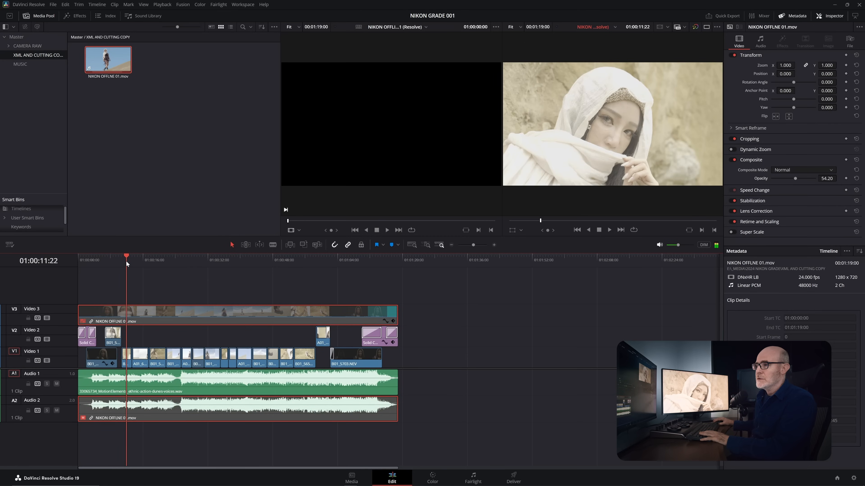
pyautogui.press('d')
pyautogui.press('d')
pyautogui.press('d')
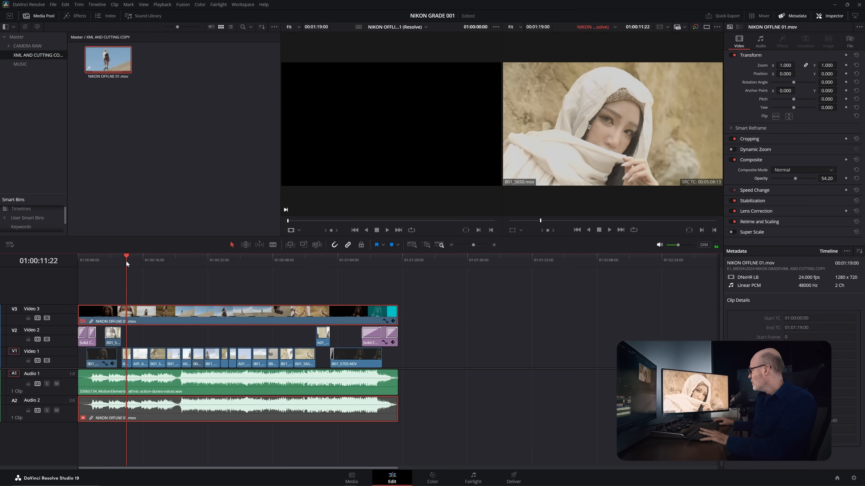
# - Check the shots at 01:00:14:20 and 01:00:19:06 against the reference by toggling the V3 movie's visibility
pyautogui.click(139, 262)
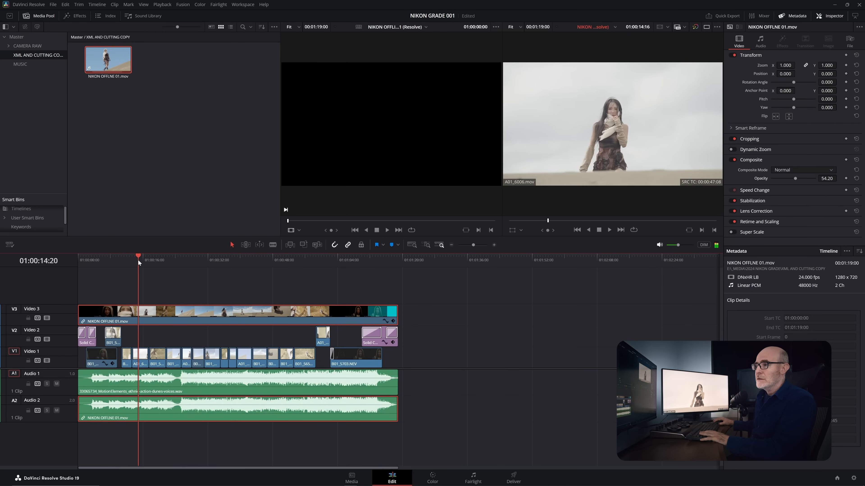
pyautogui.press('d')
pyautogui.press('d')
pyautogui.press('d')
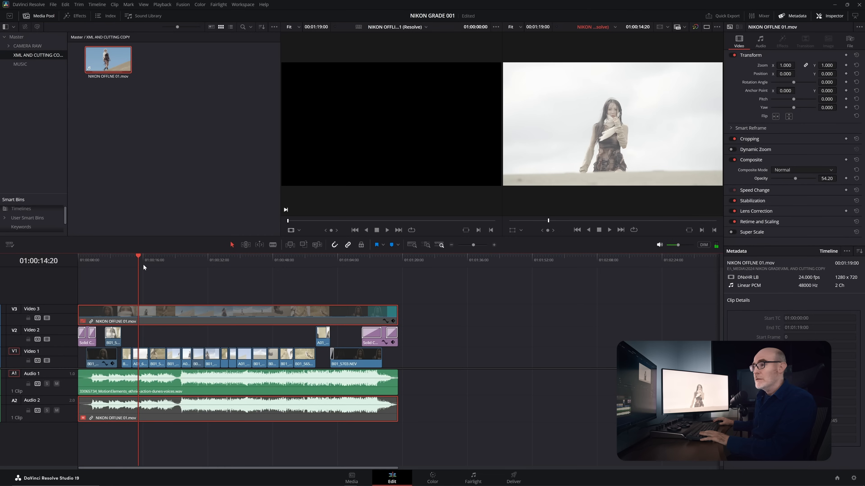
pyautogui.moveTo(146, 260); pyautogui.dragTo(156, 258)
pyautogui.press('d')
pyautogui.press('d')
pyautogui.press('d')
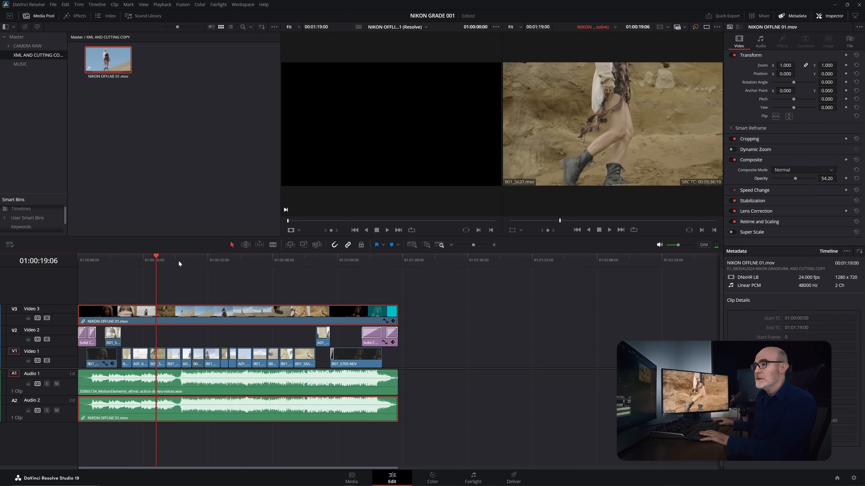
# - Inspect the frames on either side of the cut at 01:00:25:11 for alignment with the reference
pyautogui.click(172, 259)
pyautogui.click(181, 258)
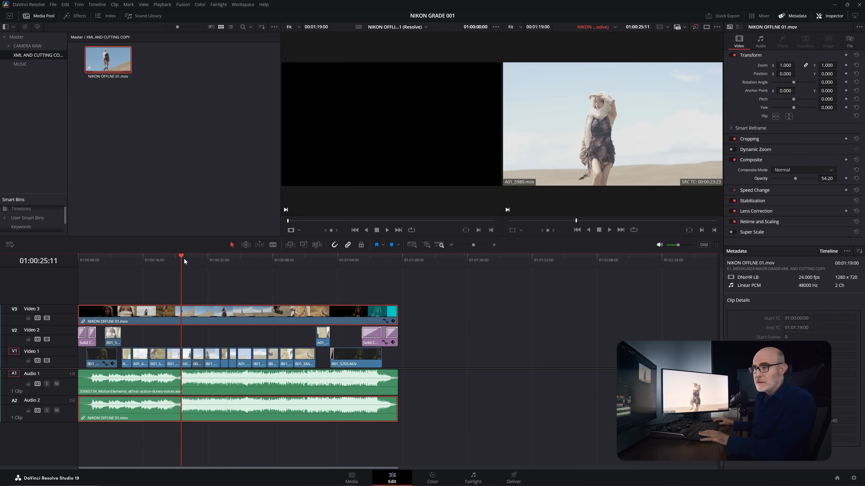
pyautogui.press('Left')
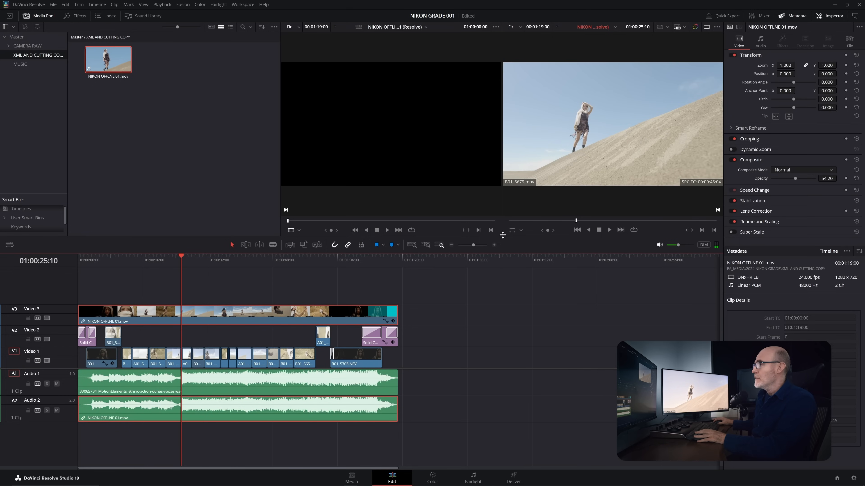
# - Play the timeline from the early close-up shot to the closing cyan solid, speeding up playback to 2x
pyautogui.click(113, 258)
pyautogui.press('space')
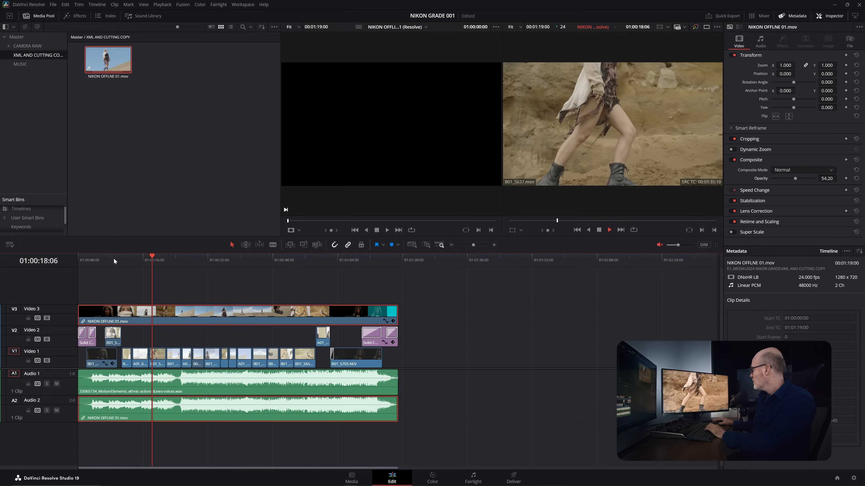
pyautogui.press('l')
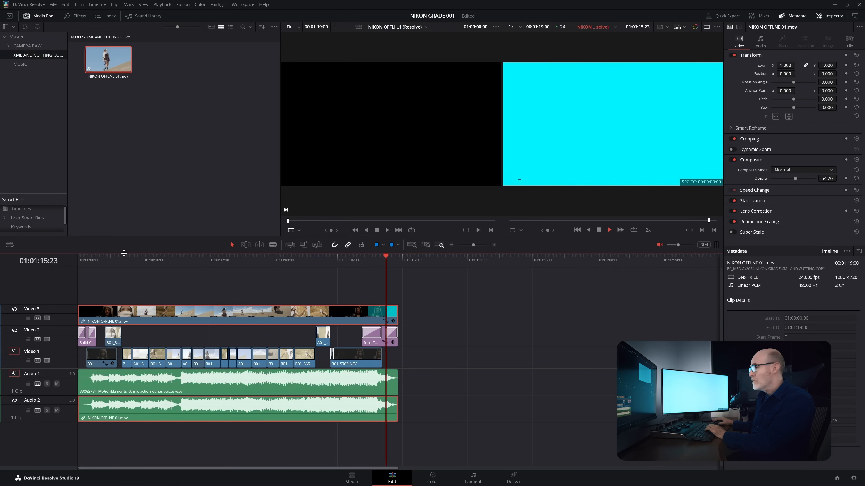
pyautogui.press('space')
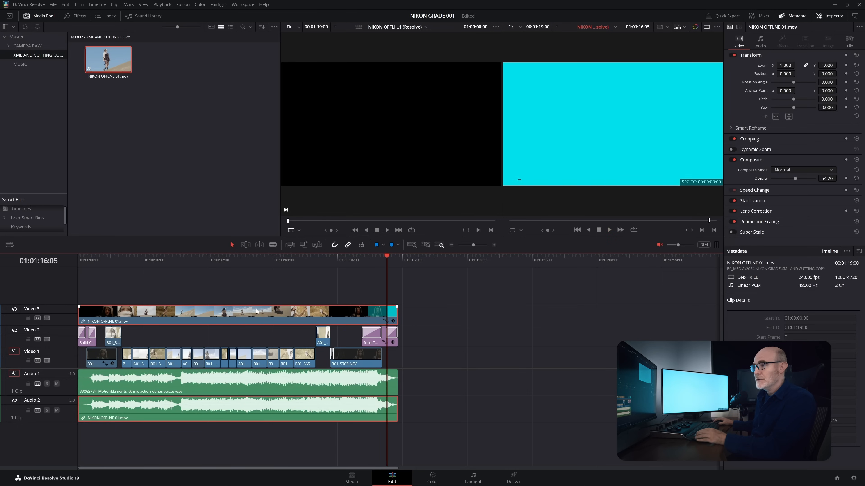
# - Move the reference movie onto Video 1 well past the end of the edit, disable it and deselect it
pyautogui.moveTo(282, 285); pyautogui.dragTo(591, 361)
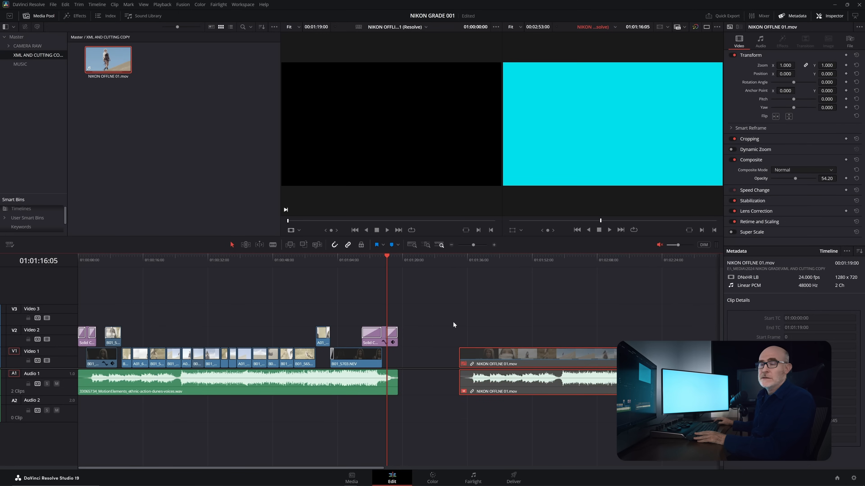
pyautogui.click(220, 308)
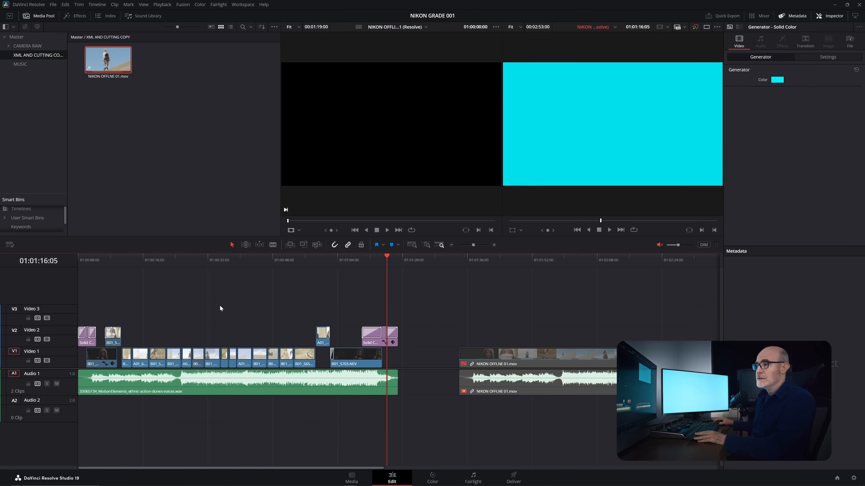
# - Review the ungraded Nikon RAW clips A01_6006, B01_5637 and B01_5650 on the timeline, ending at 01:00:12:04
pyautogui.click(137, 267)
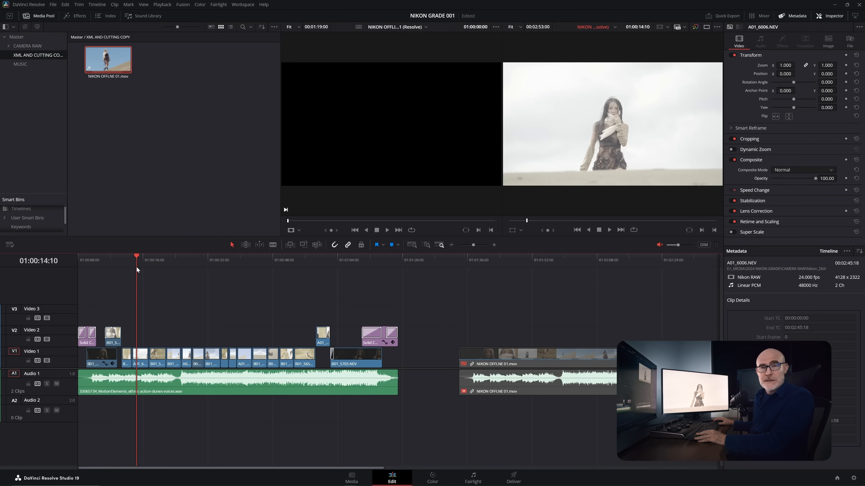
pyautogui.click(154, 260)
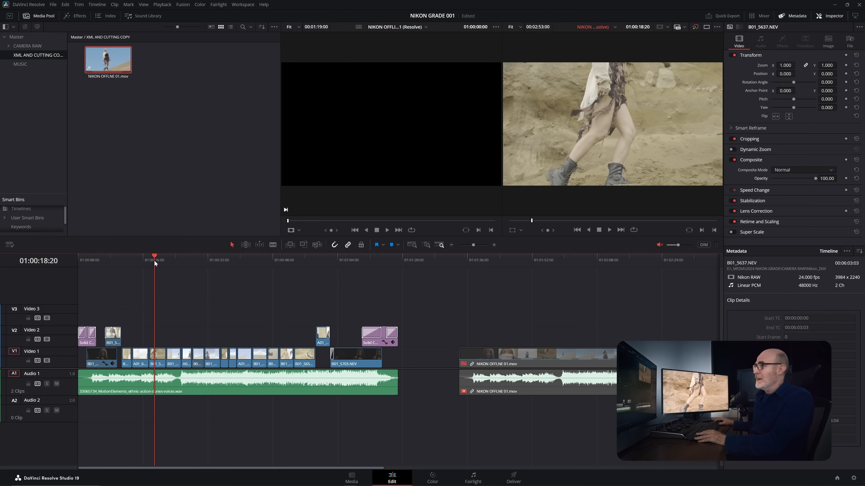
pyautogui.moveTo(149, 263); pyautogui.dragTo(141, 266)
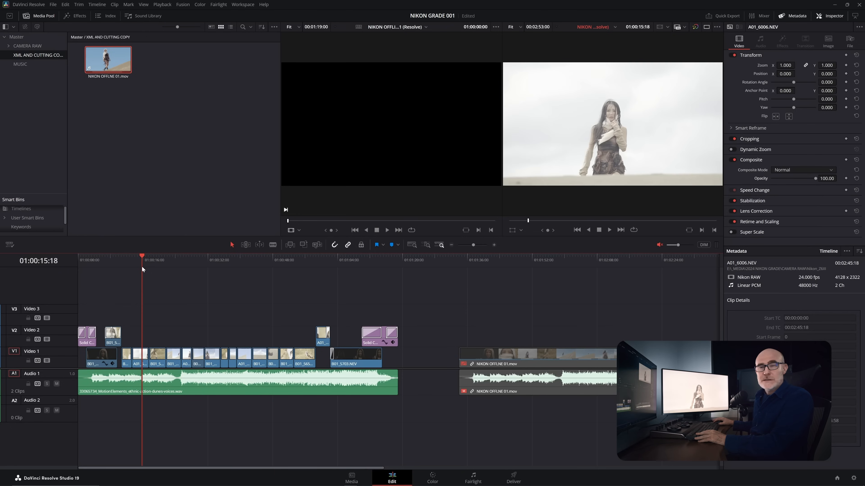
pyautogui.moveTo(129, 260); pyautogui.dragTo(125, 259)
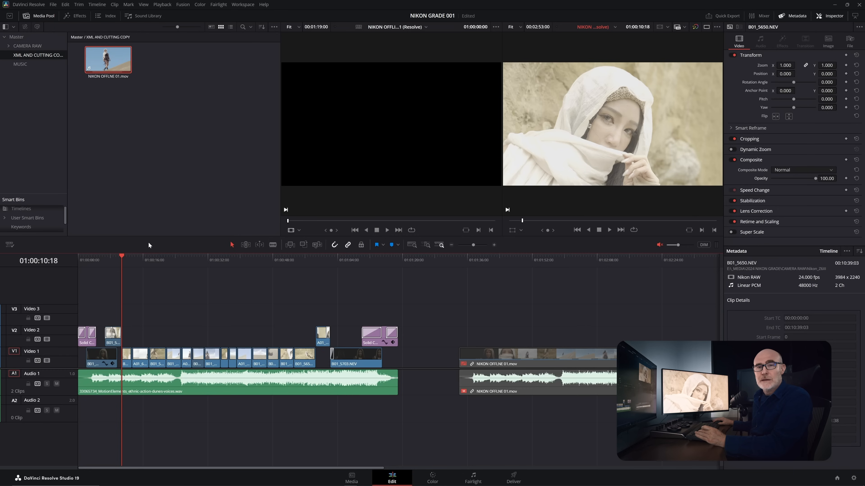
pyautogui.click(128, 260)
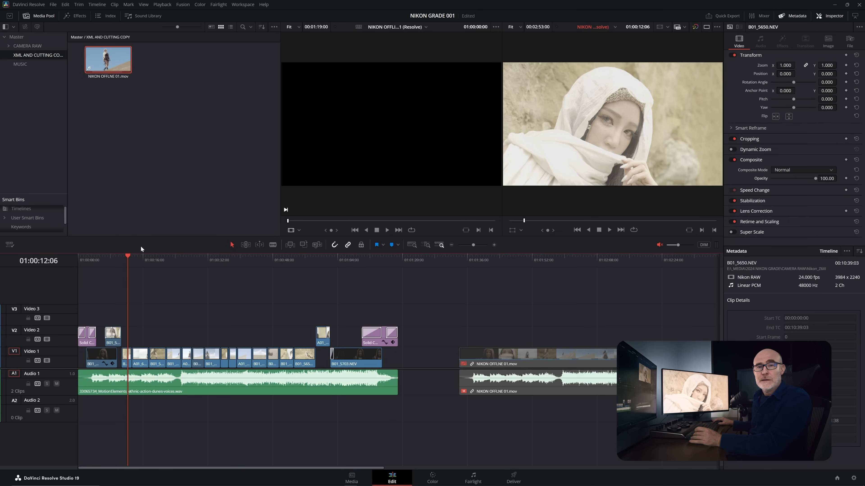
pyautogui.press('Left')
pyautogui.press('Left')
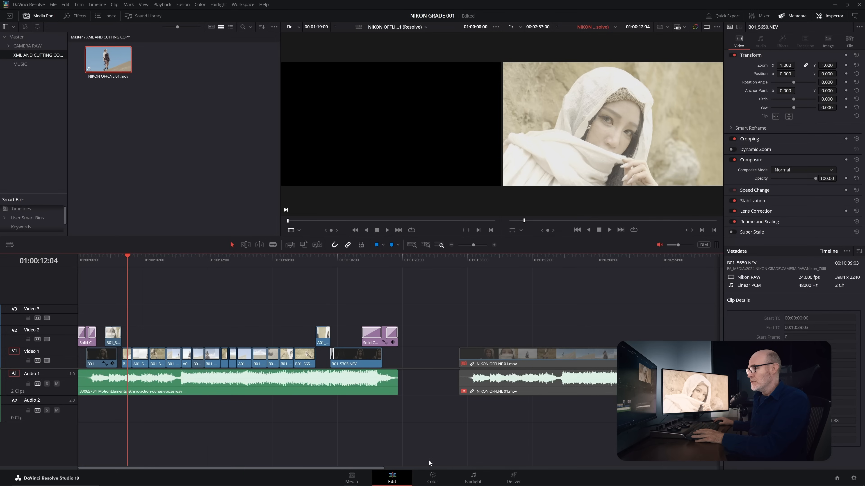
# - Switch to the Color page and examine clips 04, 06 and 07 with their Parade scopes
pyautogui.click(433, 476)
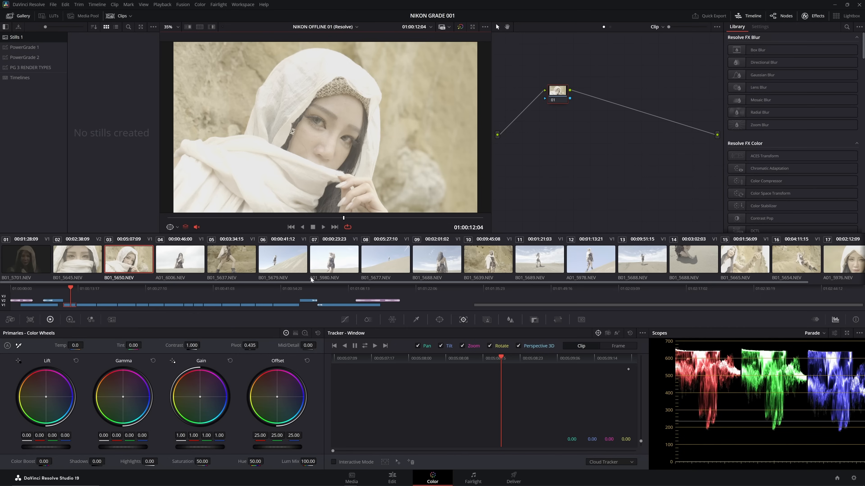
pyautogui.click(184, 268)
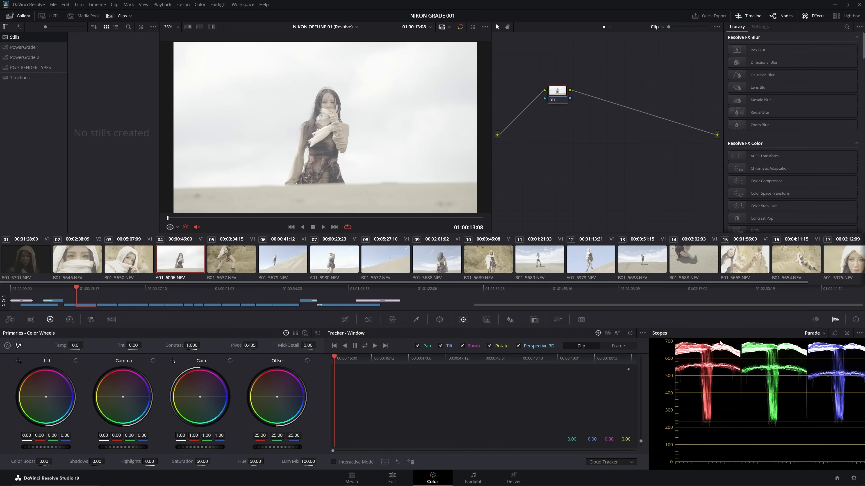
pyautogui.click(290, 268)
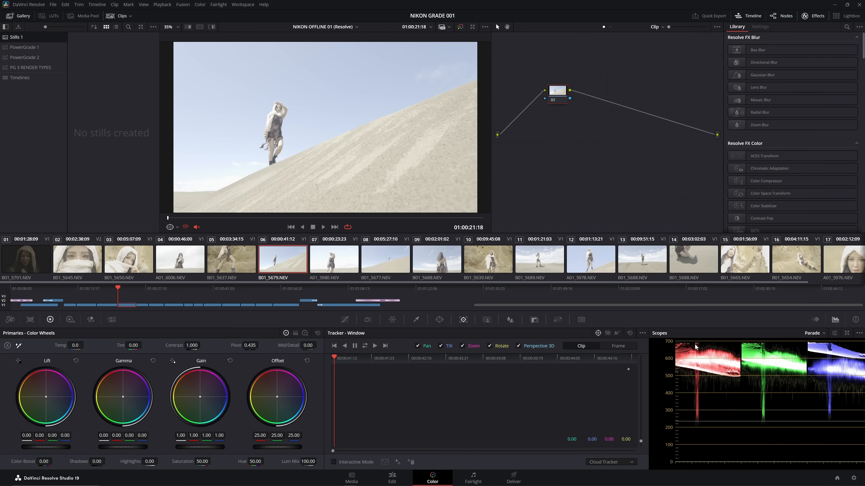
pyautogui.click(332, 261)
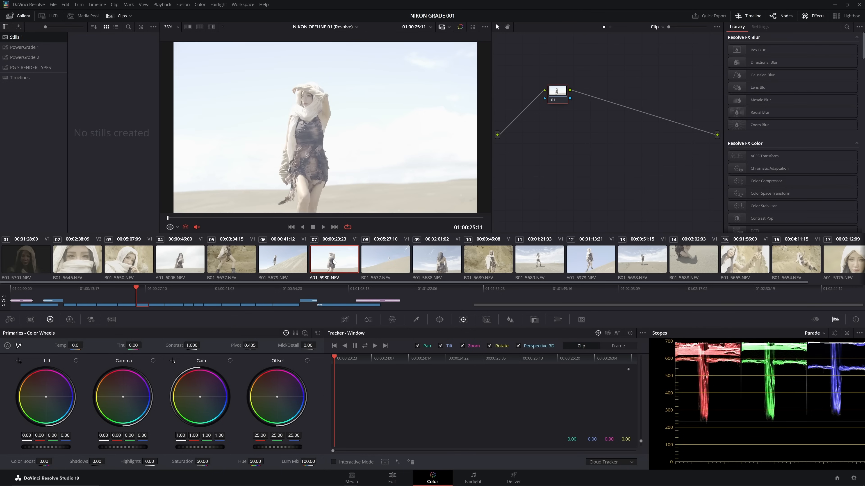
pyautogui.click(188, 266)
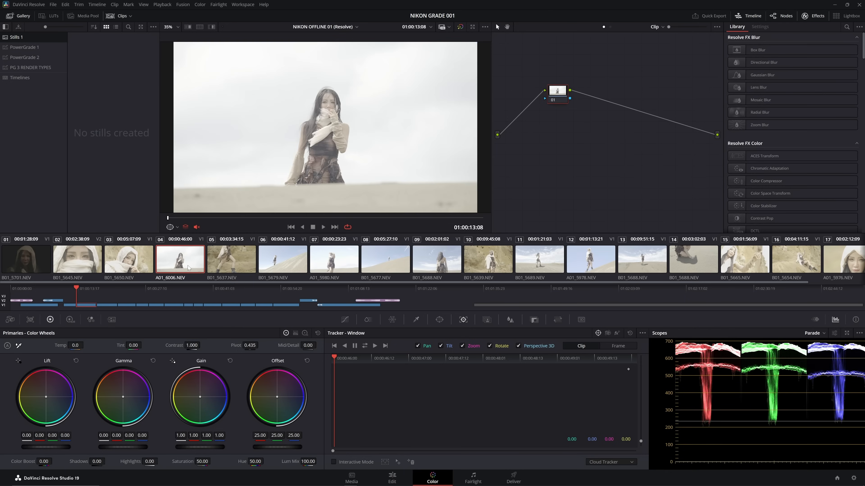
# - Open the Camera Raw settings for clip 03, B01_5650.NEV, and set Decode Using to Clip
pyautogui.click(142, 268)
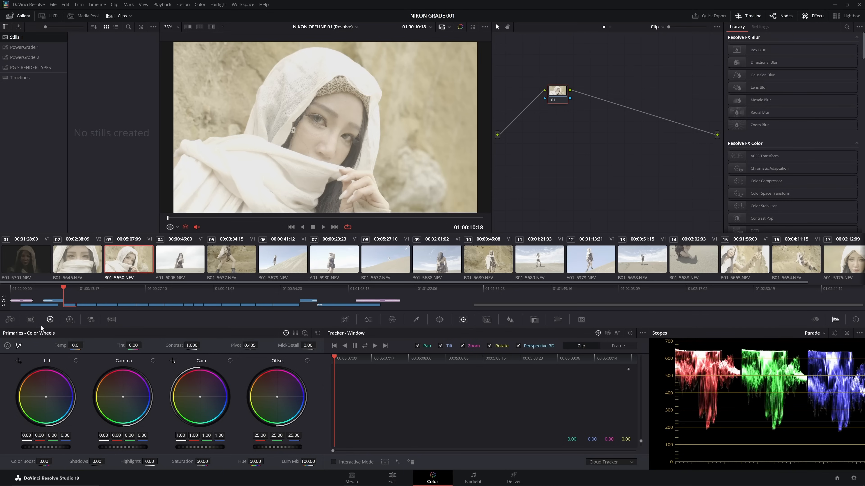
pyautogui.click(10, 320)
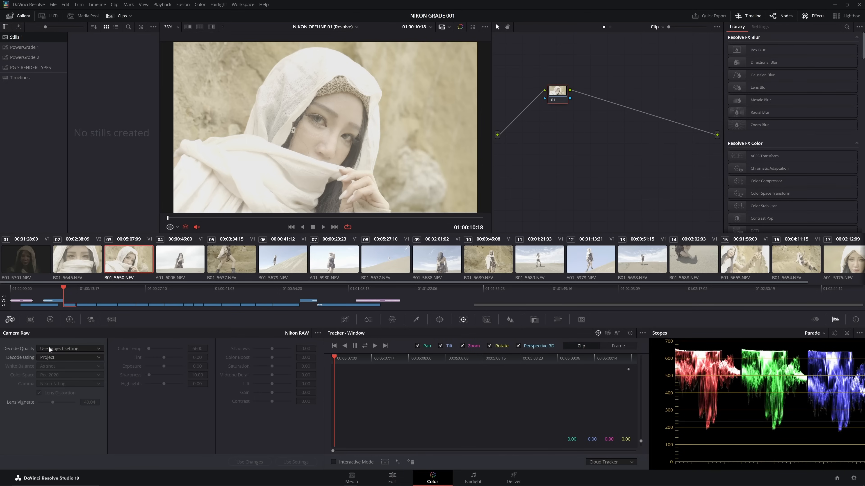
pyautogui.click(61, 357)
pyautogui.click(54, 389)
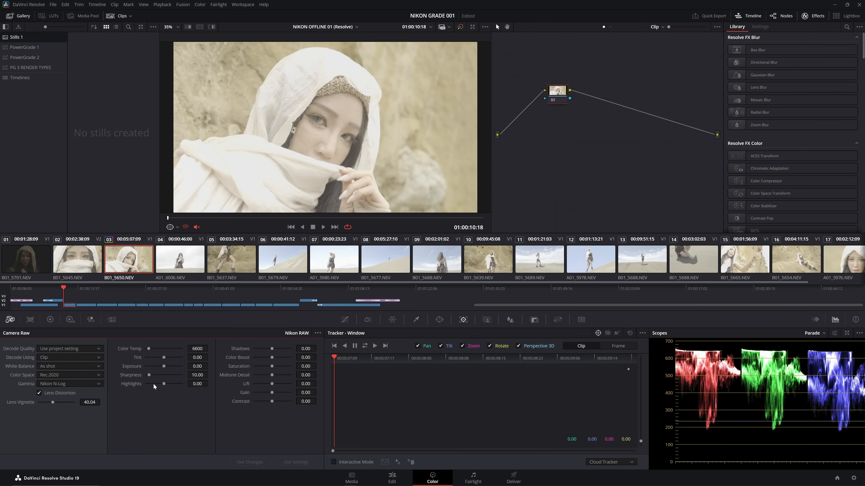
# - Test clip 03's raw Exposure at -4.45 and Highlights at -63.64, resetting each to 0.00
pyautogui.moveTo(165, 367); pyautogui.dragTo(148, 361)
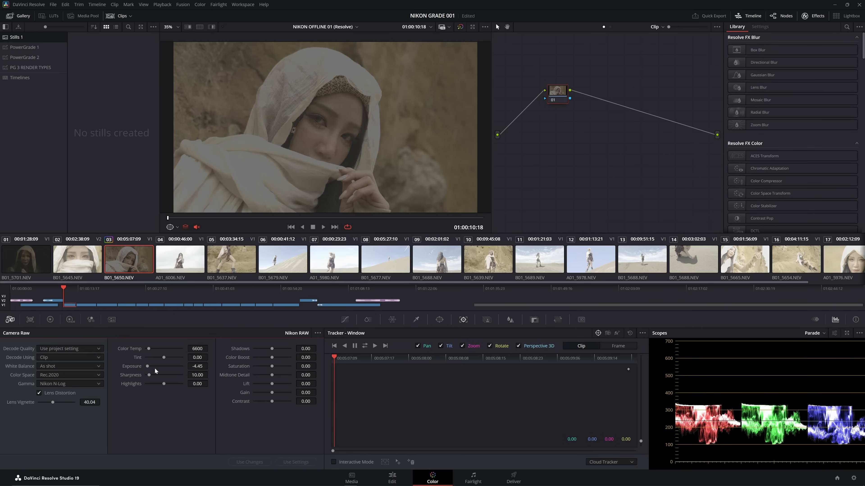
pyautogui.doubleClick(136, 368)
pyautogui.moveTo(164, 384); pyautogui.dragTo(151, 372)
pyautogui.moveTo(153, 372); pyautogui.dragTo(167, 379)
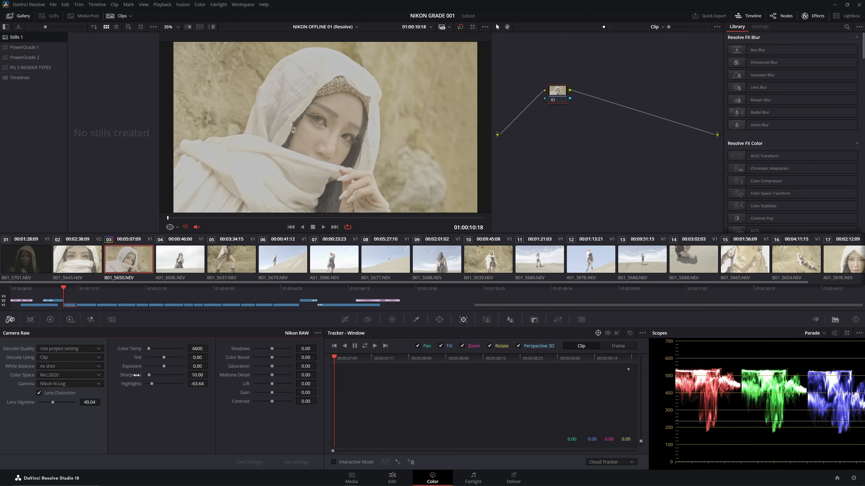
pyautogui.moveTo(132, 384); pyautogui.dragTo(131, 385)
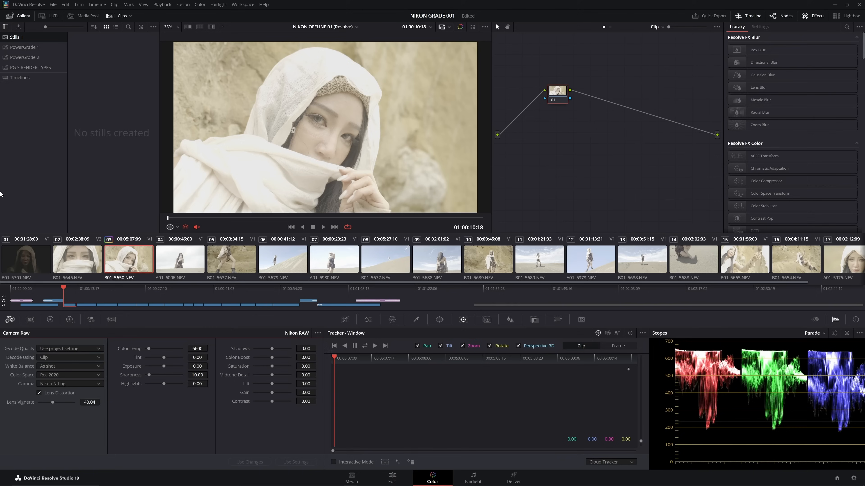
# - Apply the LOGC4 BASE DWG grade from PowerGrade 1 to clip 03
pyautogui.click(31, 46)
pyautogui.scroll(-5, 104, 121)
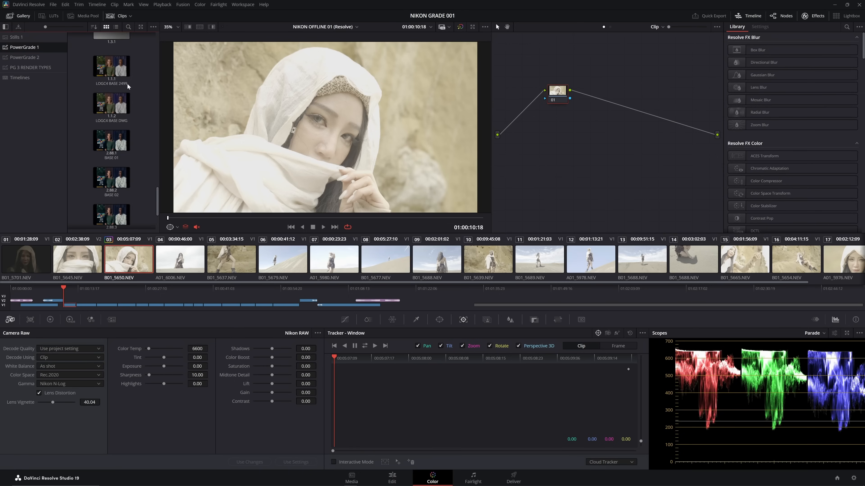
pyautogui.doubleClick(111, 105)
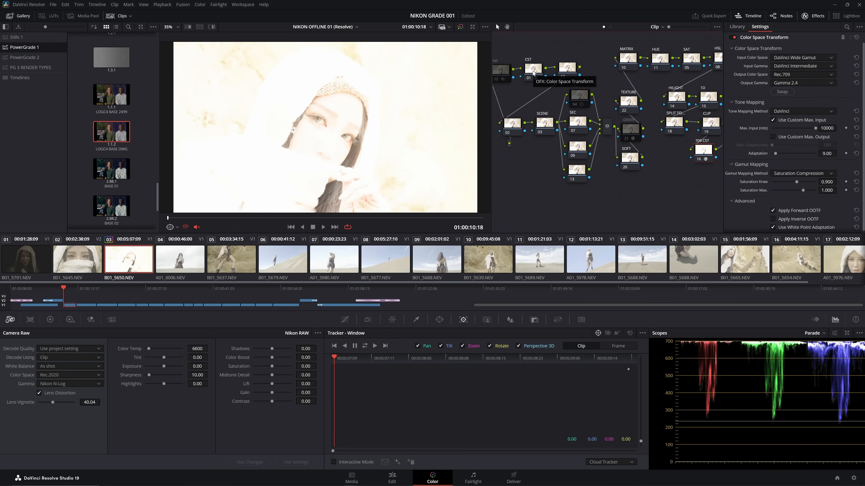
# - Set the Input Color Space of the first CST node, node 01, to Rec.2020
pyautogui.click(534, 71)
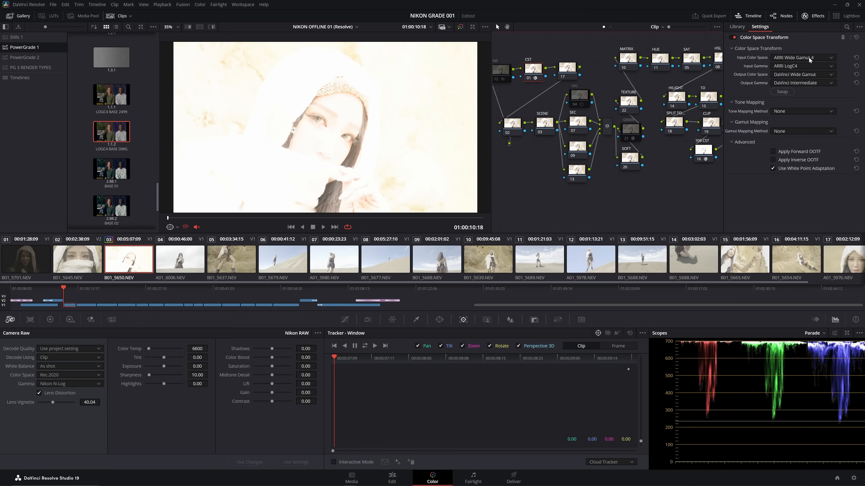
pyautogui.click(809, 58)
pyautogui.scroll(-3, 799, 103)
pyautogui.click(793, 111)
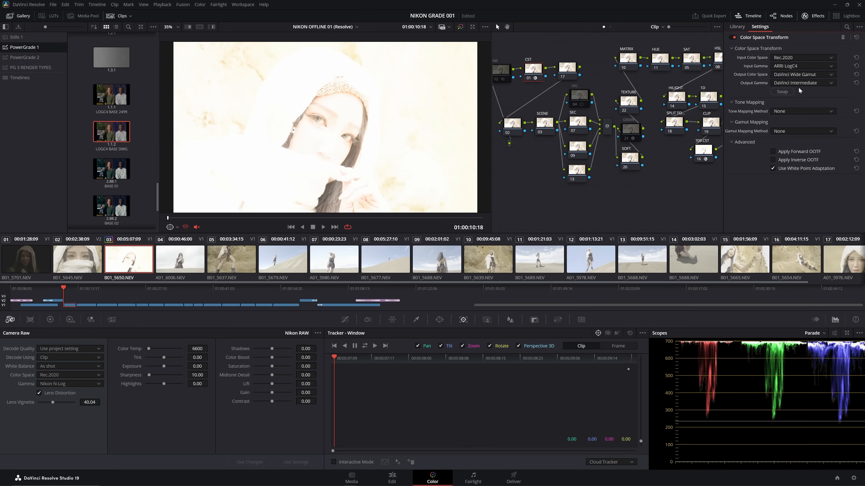
# - Set the Input Gamma of the CST node 01 to Nikon N-Log, and open the settings of the 709 CST node 16
pyautogui.click(800, 65)
pyautogui.scroll(-5, 791, 117)
pyautogui.click(792, 134)
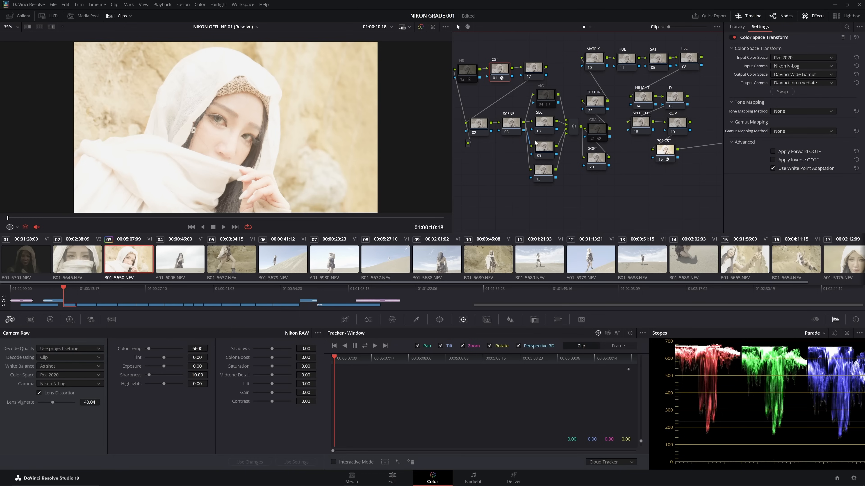
pyautogui.click(663, 152)
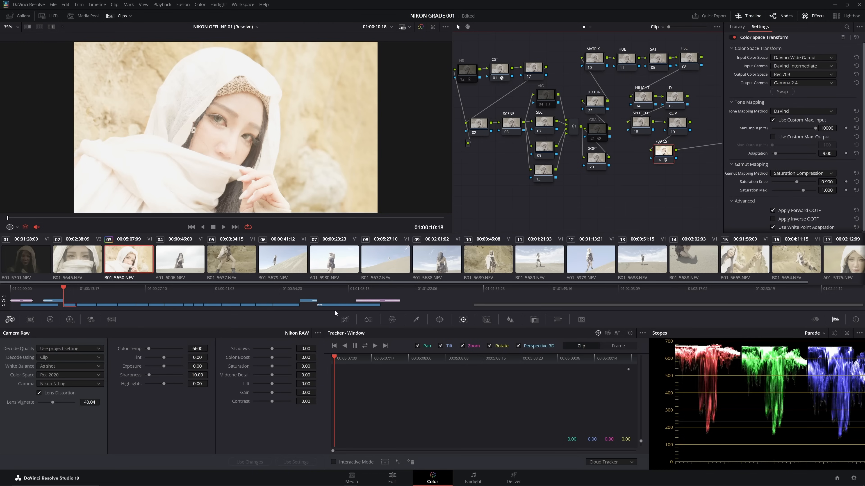
# - Set the HDR Global exposure of the SCENE node 03 to -2.60 and save the project
pyautogui.click(512, 125)
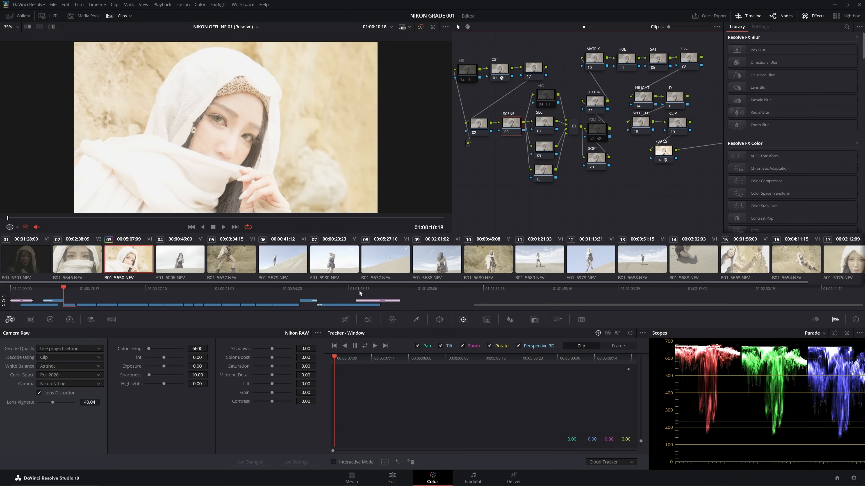
pyautogui.click(69, 319)
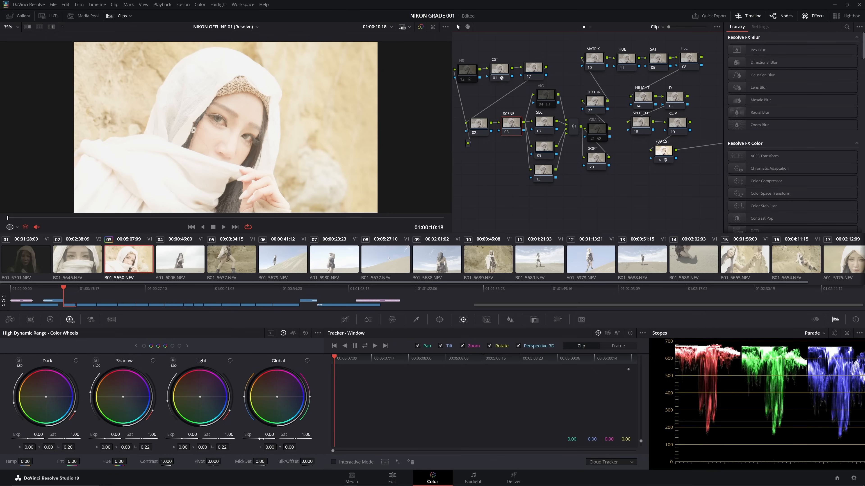
pyautogui.moveTo(261, 439); pyautogui.dragTo(191, 438)
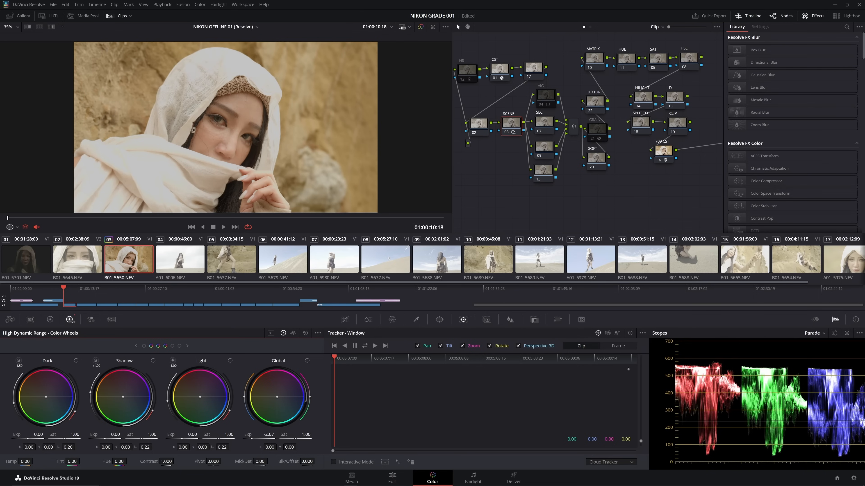
pyautogui.moveTo(265, 437); pyautogui.dragTo(267, 438)
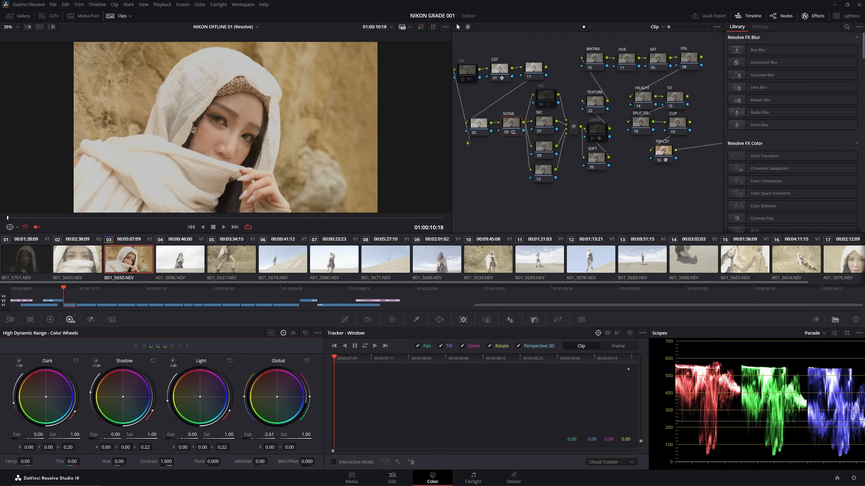
pyautogui.moveTo(254, 439)
pyautogui.mouseDown()
pyautogui.moveTo(265, 439)
pyautogui.moveTo(254, 438)
pyautogui.mouseUp()
pyautogui.hotkey('ctrl', 's')
# - Add the Resolve FX DCTL effect to the 1D node 15
pyautogui.click(676, 99)
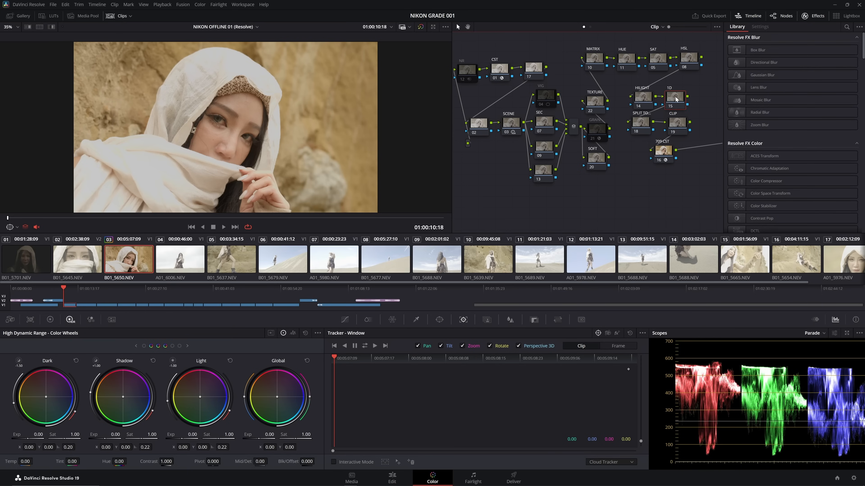
pyautogui.scroll(-2, 745, 148)
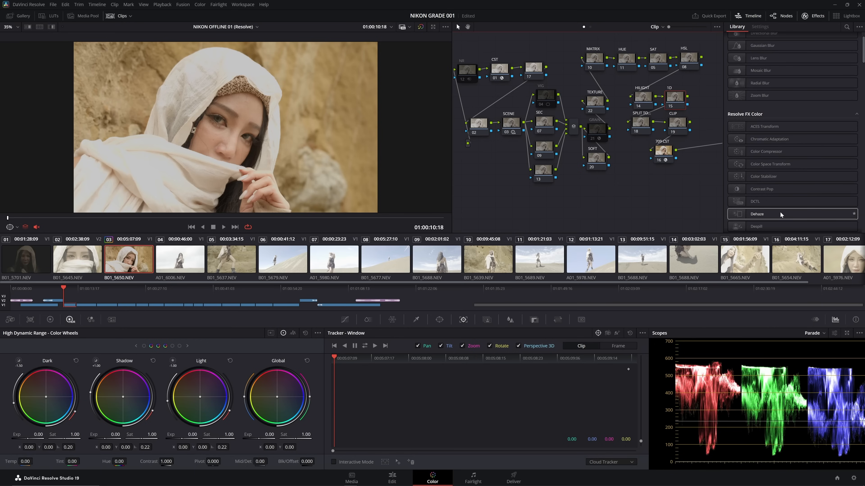
pyautogui.scroll(-2, 778, 206)
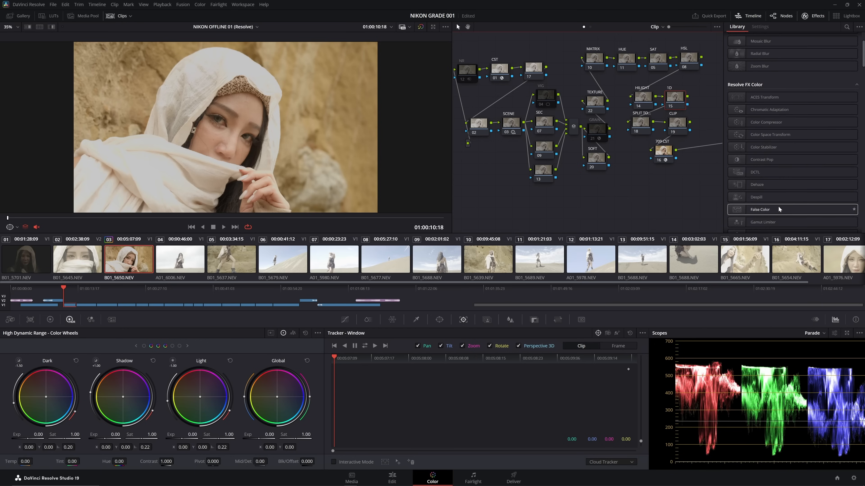
pyautogui.moveTo(742, 172); pyautogui.dragTo(676, 100)
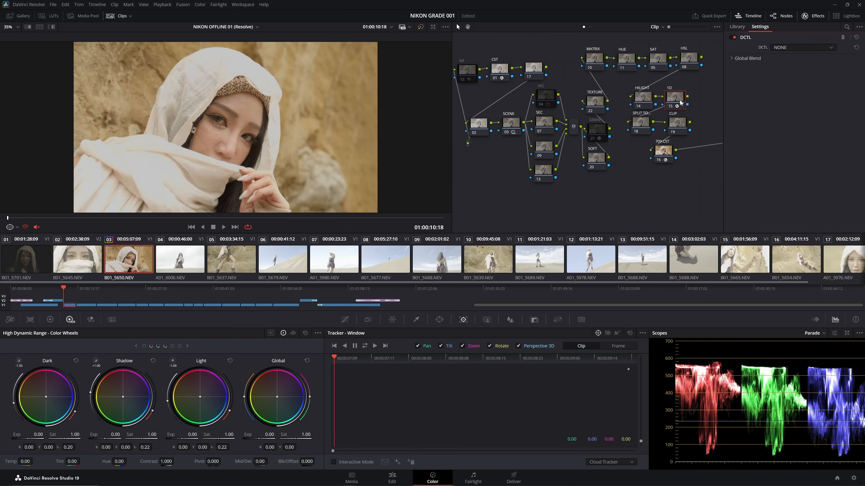
# - Load the Filmverse 2.1 2024_10_02 DCTL in the effect on node 15
pyautogui.click(784, 45)
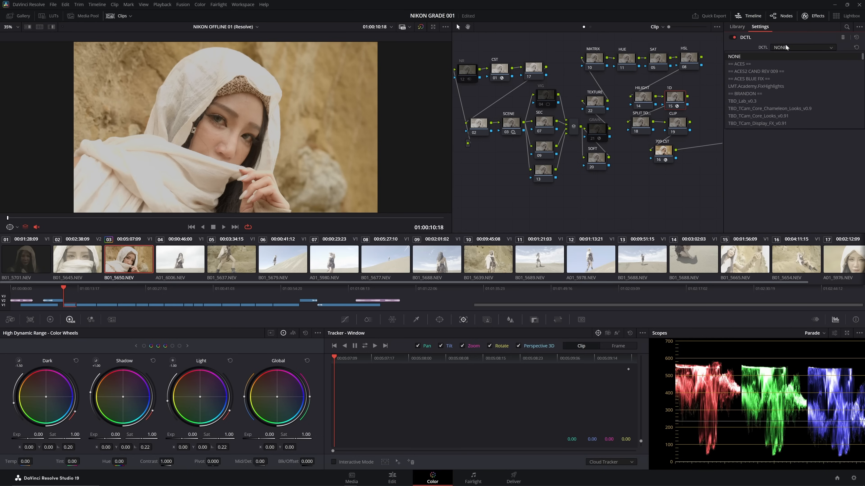
pyautogui.scroll(-5, 784, 95)
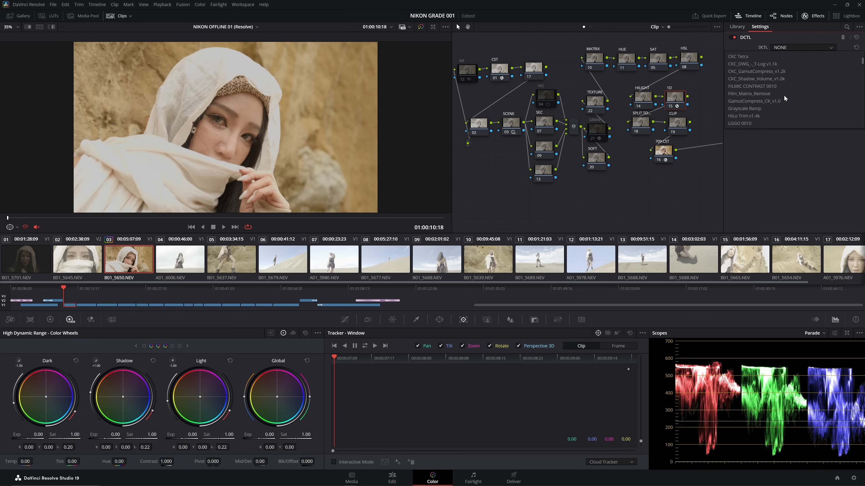
pyautogui.scroll(-3, 783, 96)
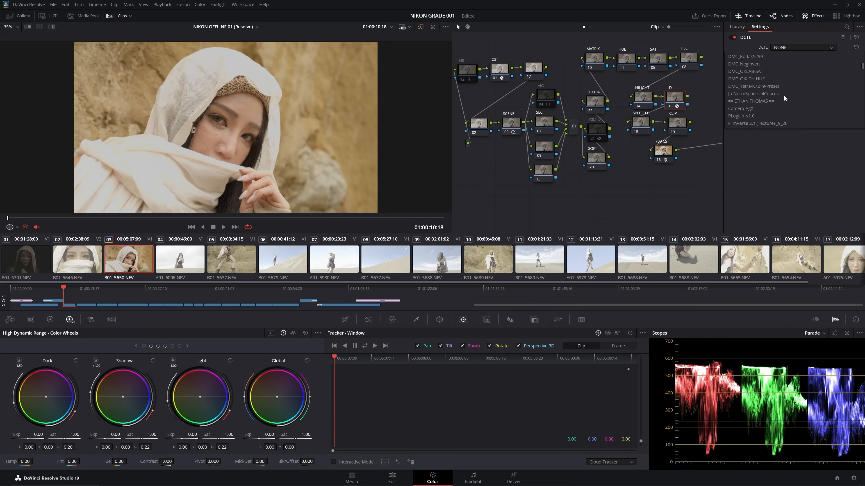
pyautogui.scroll(-3, 784, 95)
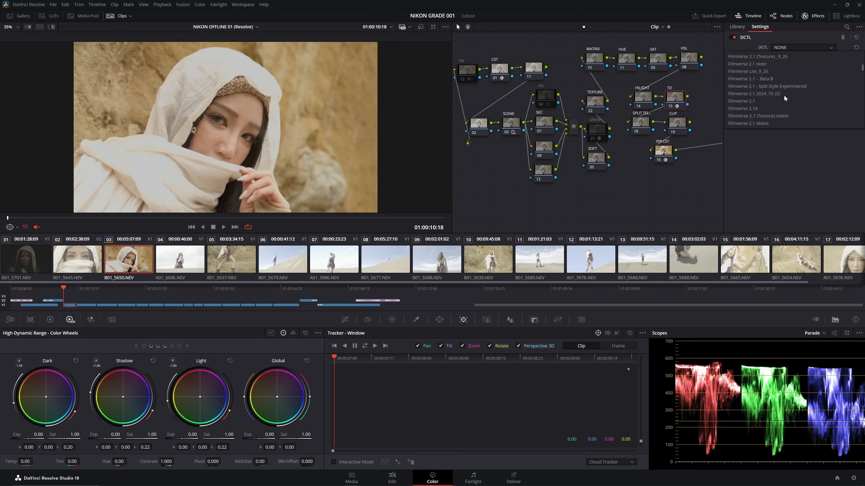
pyautogui.click(779, 94)
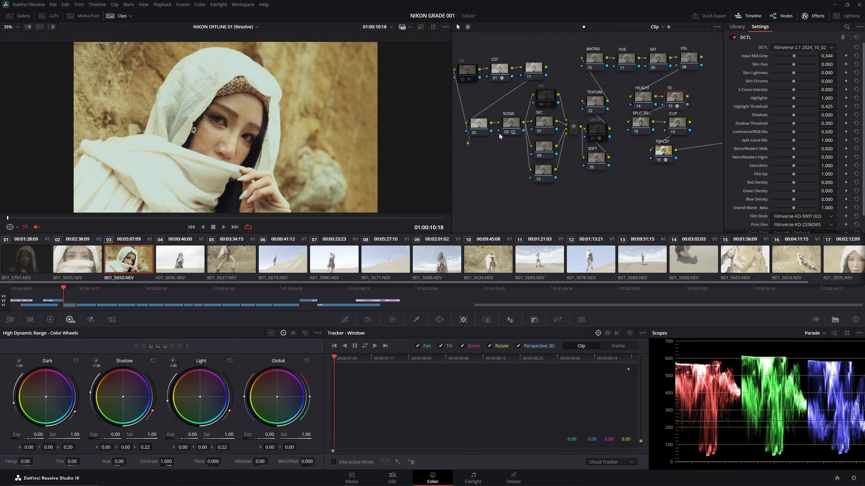
# - Toggle the SCENE node 03 and the 1D node 15 off and on to compare their effect on the image
pyautogui.click(506, 133)
pyautogui.hotkey('ctrl', 'd')
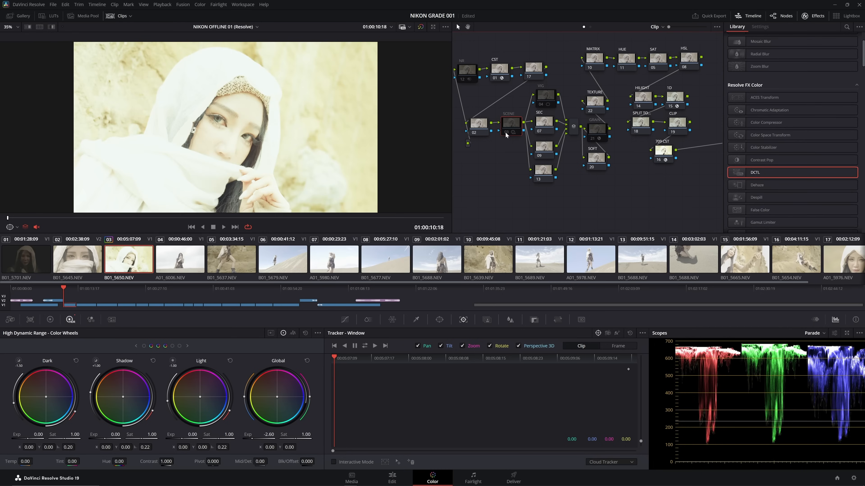
pyautogui.hotkey('ctrl', 'd')
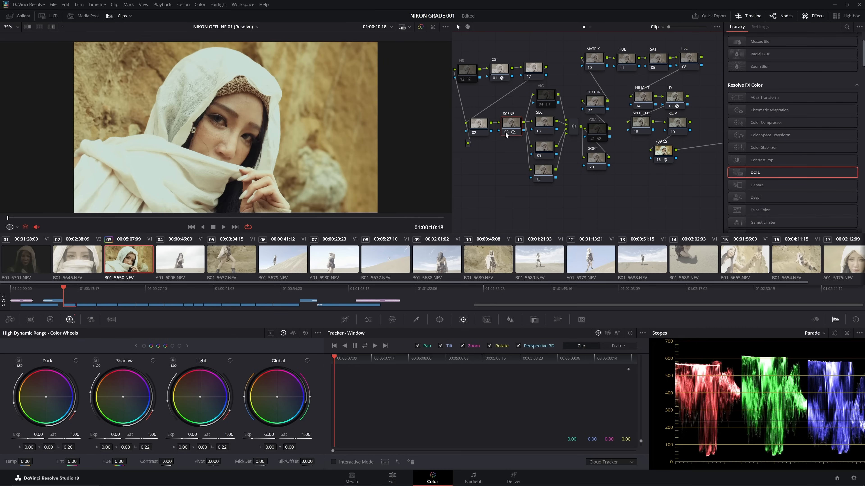
pyautogui.click(672, 106)
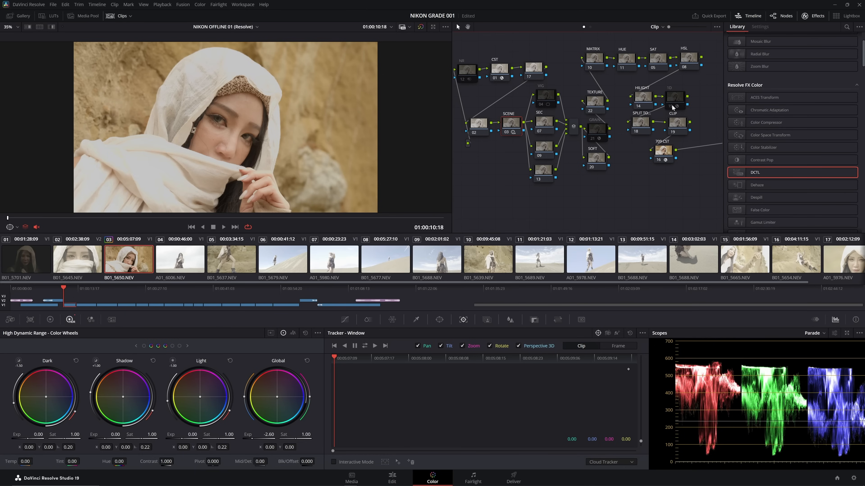
pyautogui.click(672, 107)
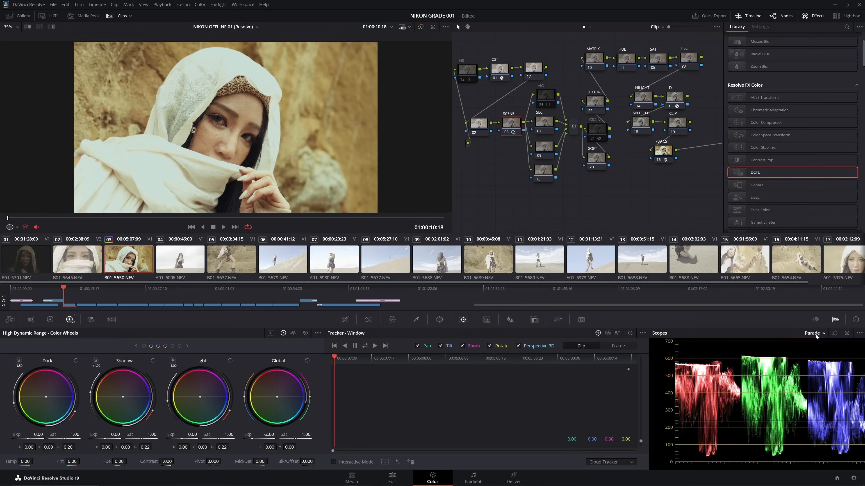
# - Open the scopes in a floating window, and set node 15's S-Curve Intensity to 0.048 and Highlights to 0.922
pyautogui.click(846, 335)
pyautogui.moveTo(728, 316); pyautogui.dragTo(657, 268)
pyautogui.click(673, 99)
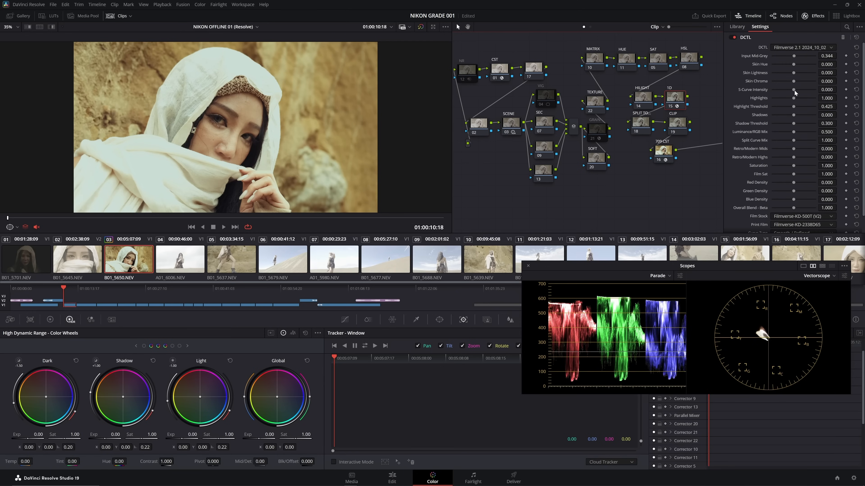
pyautogui.moveTo(796, 89); pyautogui.dragTo(798, 89)
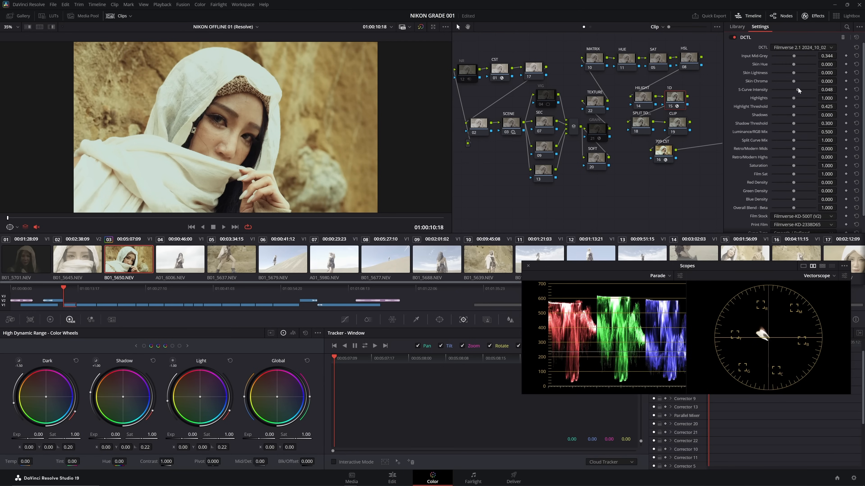
pyautogui.moveTo(796, 98)
pyautogui.mouseDown()
pyautogui.moveTo(804, 96)
pyautogui.moveTo(791, 98)
pyautogui.mouseUp()
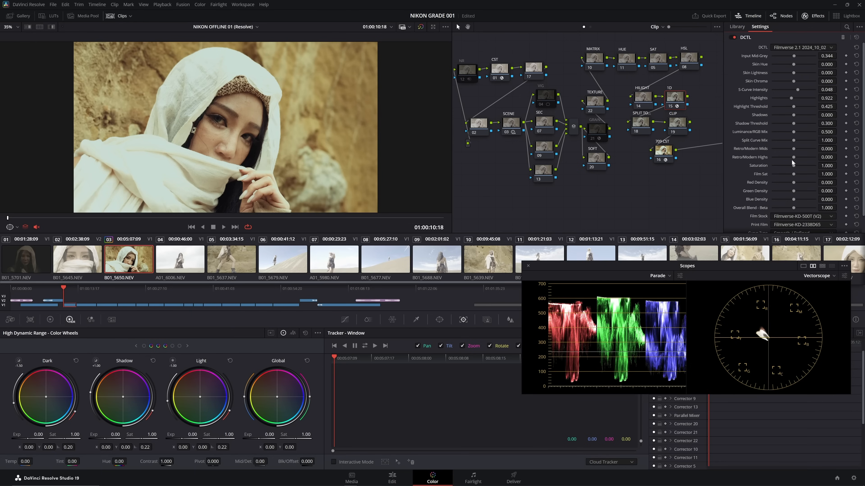
# - Set node 15's Retro/Modern Highs to -0.426 and Retro/Modern Mids to 0.380, and compare the node's effect
pyautogui.moveTo(794, 158)
pyautogui.mouseDown()
pyautogui.moveTo(803, 158)
pyautogui.moveTo(781, 160)
pyautogui.mouseUp()
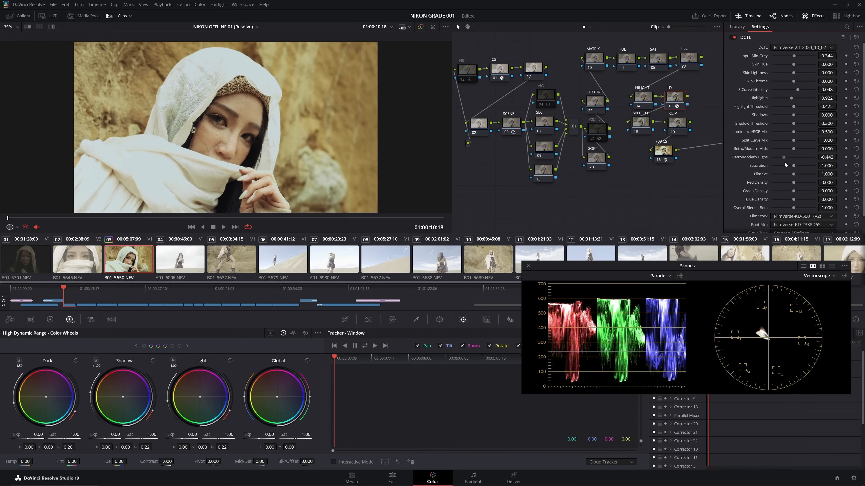
pyautogui.moveTo(794, 149); pyautogui.dragTo(798, 151)
pyautogui.moveTo(804, 149)
pyautogui.mouseDown()
pyautogui.moveTo(795, 150)
pyautogui.moveTo(803, 149)
pyautogui.mouseUp()
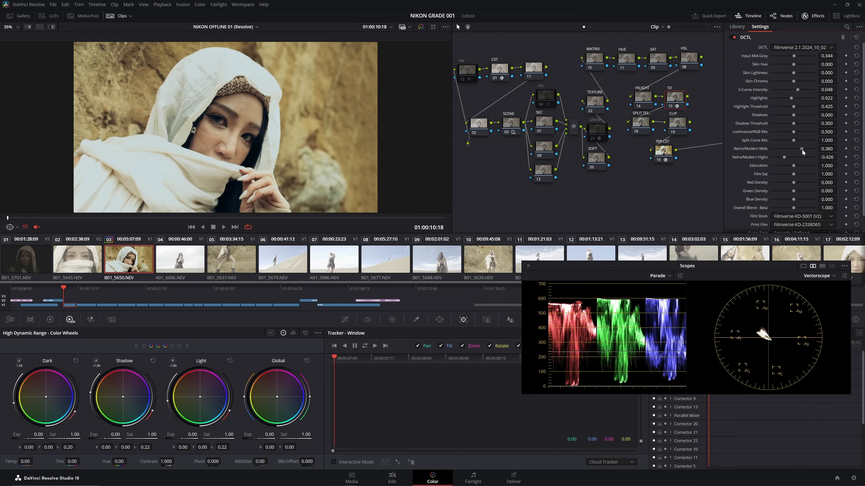
pyautogui.click(673, 111)
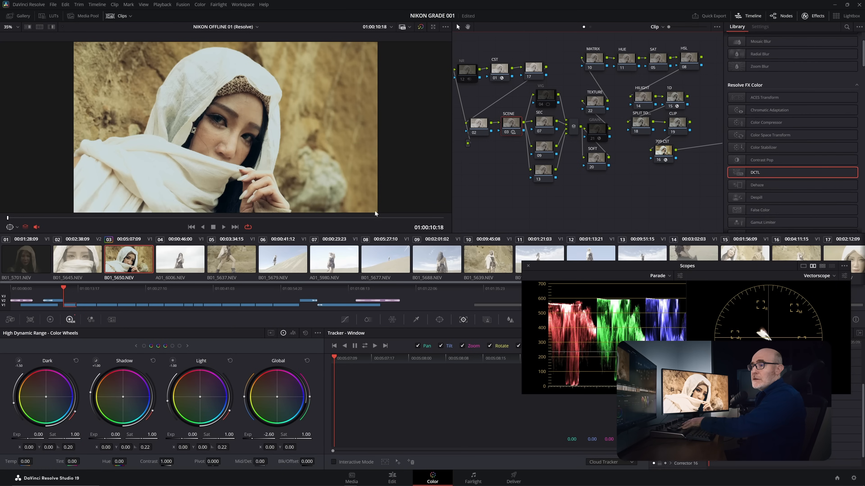
# - Show the Primaries color wheels and the Sat Vs Sat curve for the SAT node 05, moving the floating scopes clear of the curves
pyautogui.click(50, 320)
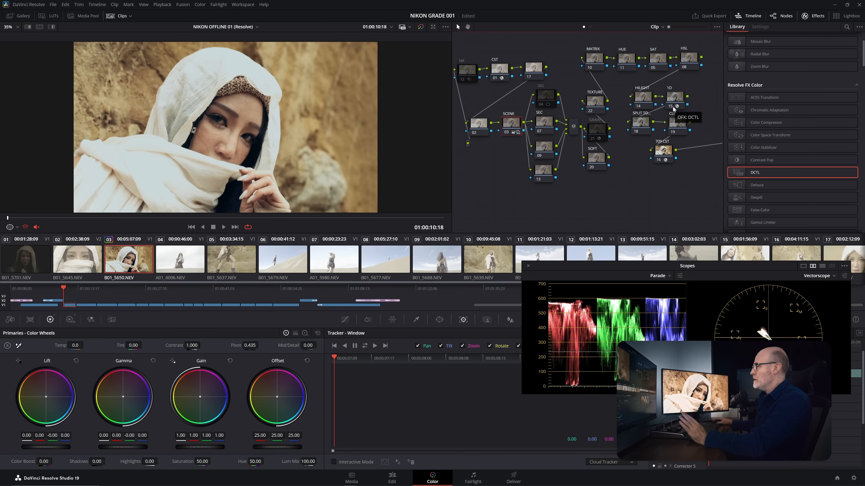
pyautogui.click(659, 64)
pyautogui.moveTo(642, 268); pyautogui.dragTo(651, 177)
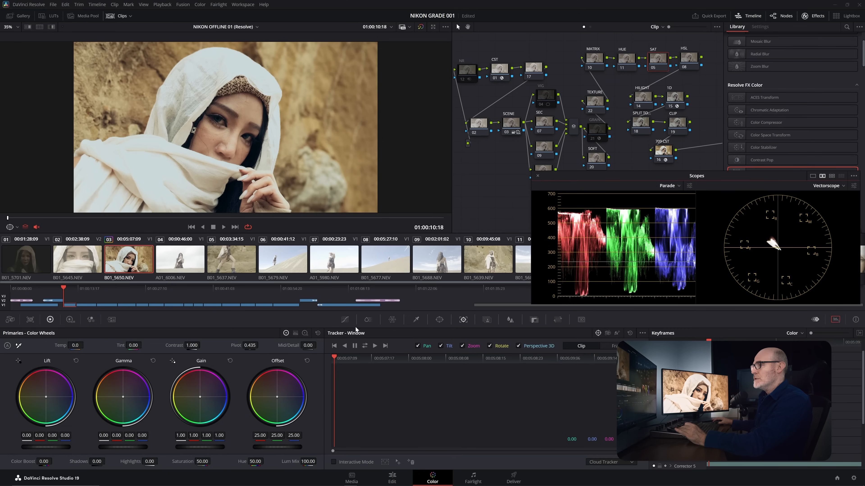
pyautogui.click(348, 322)
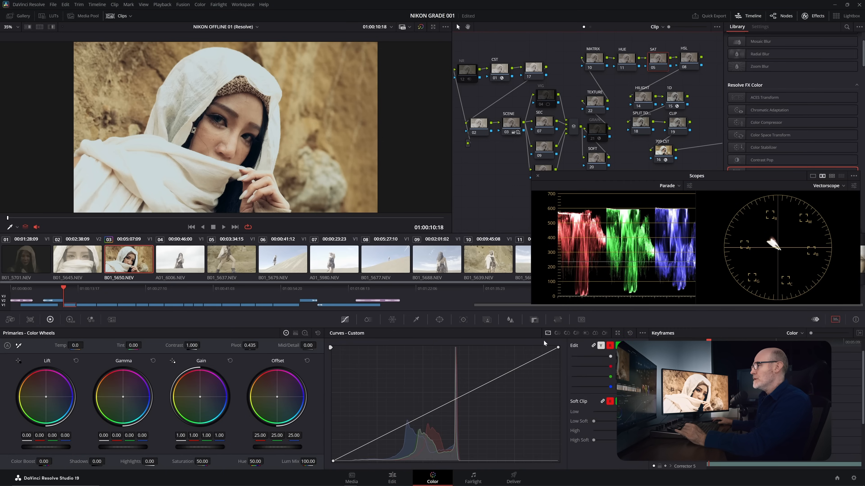
pyautogui.click(594, 333)
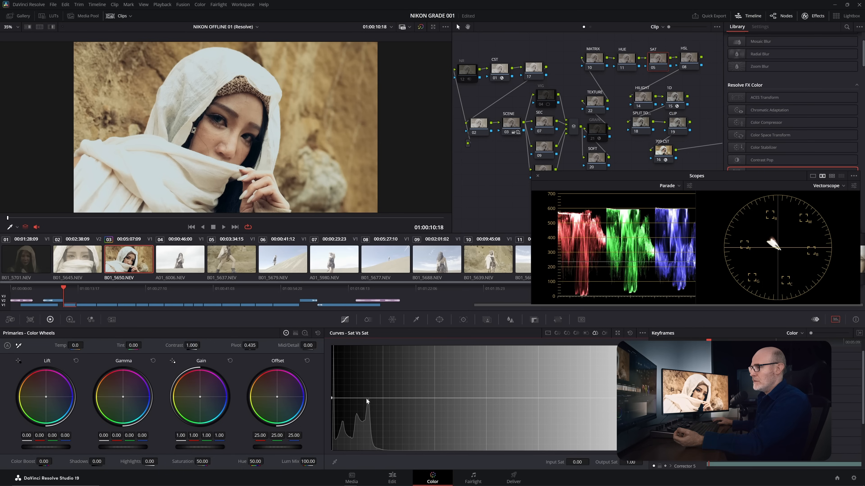
# - Shape the SAT node's Sat Vs Sat curve to output 1.06 at 0.01, 1.00 at 0.03, 0.35 at 0.10 and 0.00 at 0.50
pyautogui.click(350, 398)
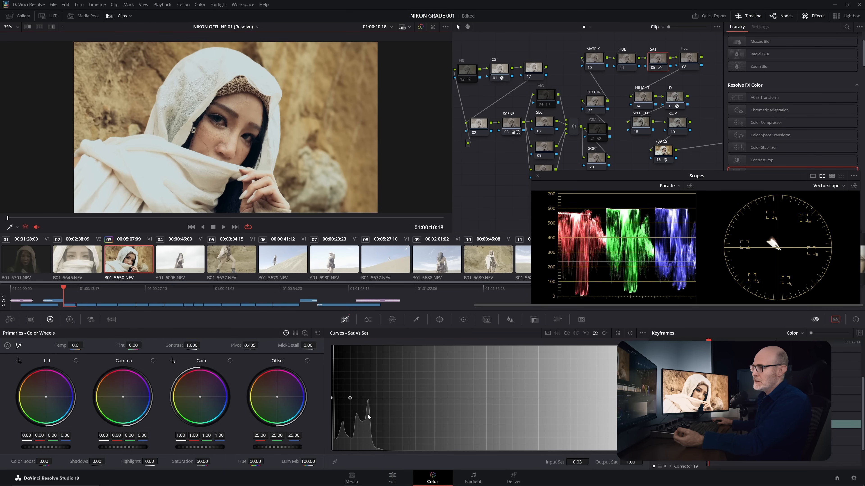
pyautogui.click(341, 398)
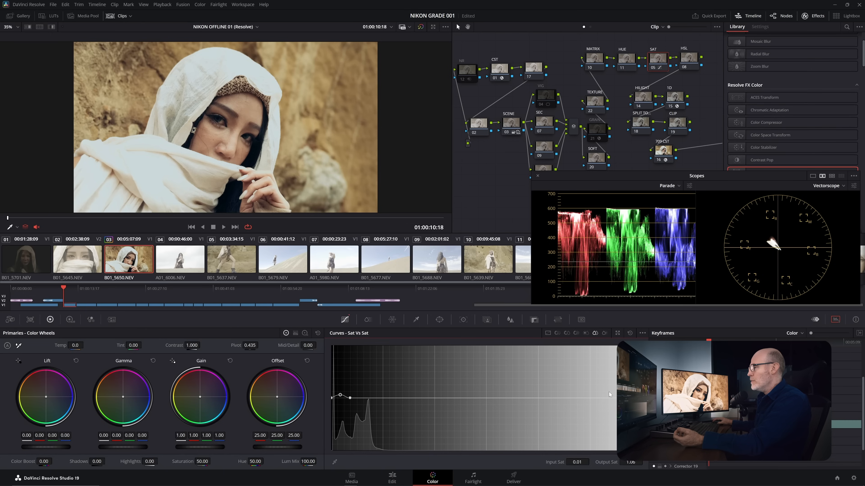
pyautogui.moveTo(640, 398); pyautogui.dragTo(643, 456)
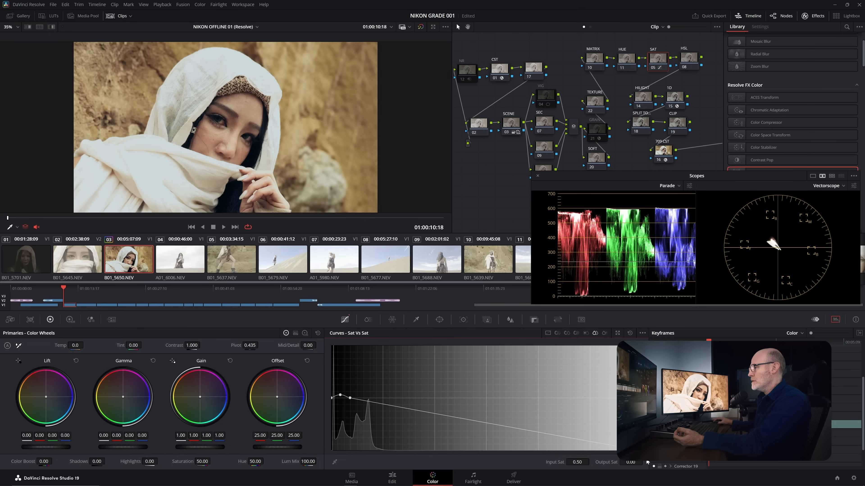
pyautogui.moveTo(413, 412); pyautogui.dragTo(395, 434)
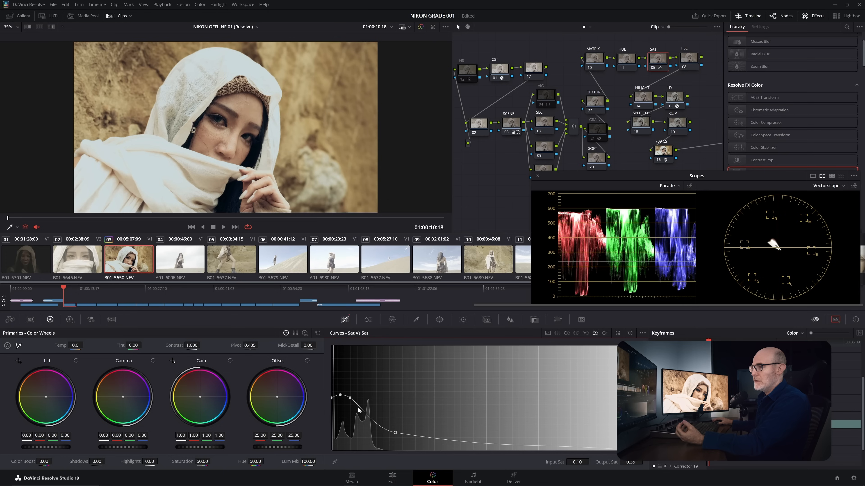
pyautogui.click(350, 398)
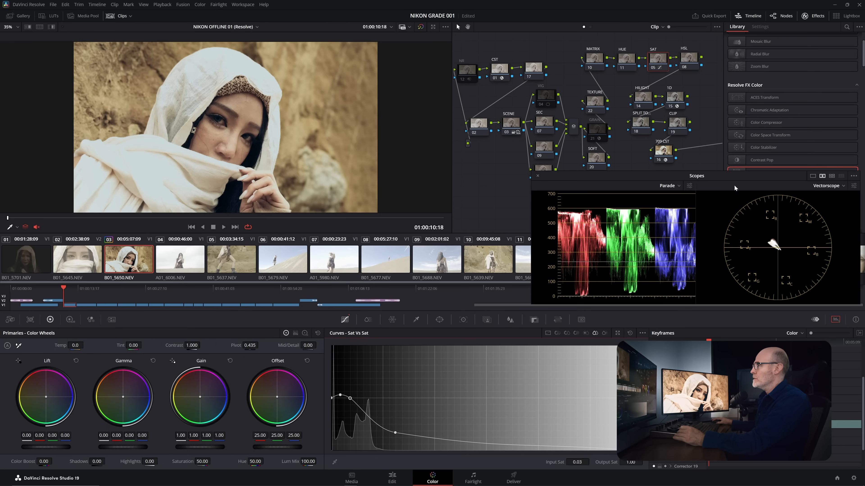
pyautogui.click(651, 69)
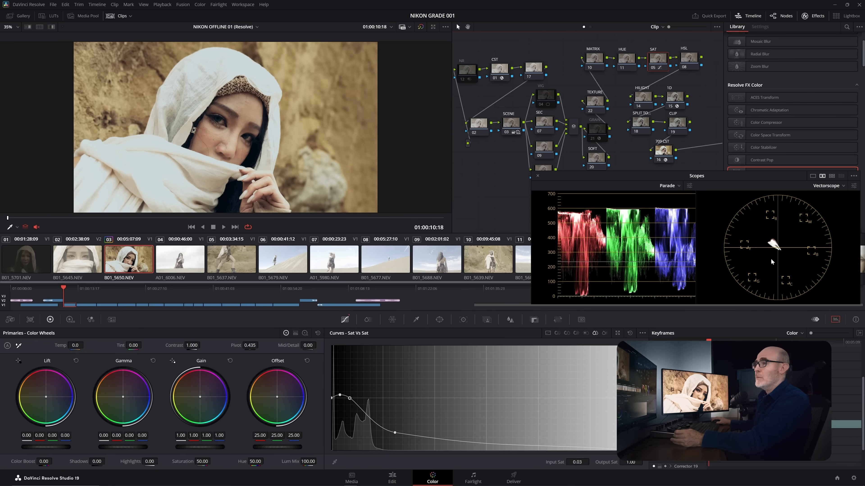
# - Move the floating scopes clear of the node tree, reposition the split-tone node 18, and slightly adjust its lift and gamma colour balance
pyautogui.moveTo(720, 178); pyautogui.dragTo(714, 196)
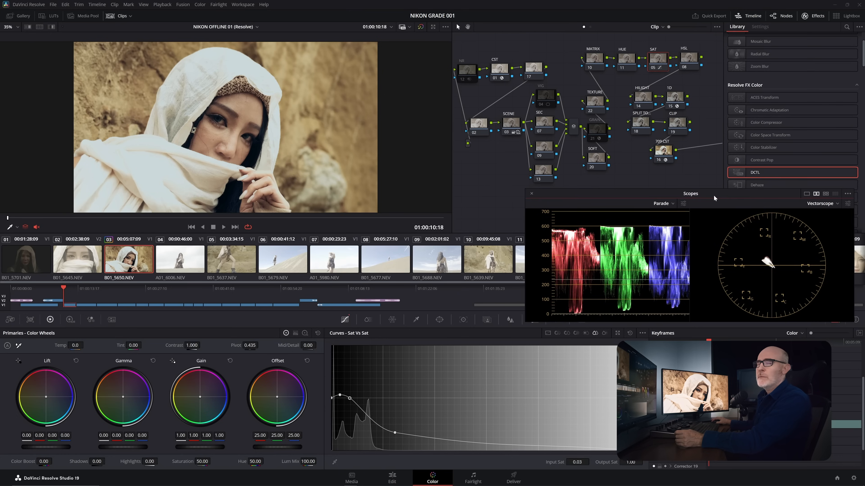
pyautogui.click(639, 123)
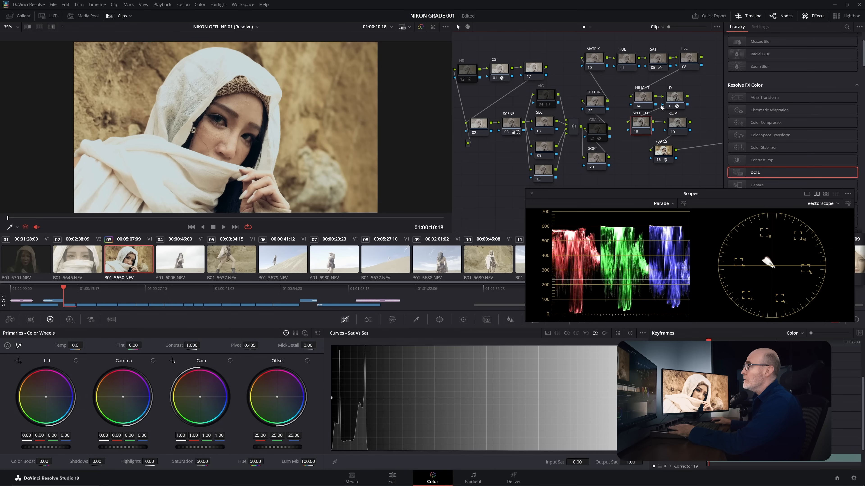
pyautogui.moveTo(645, 125); pyautogui.dragTo(640, 127)
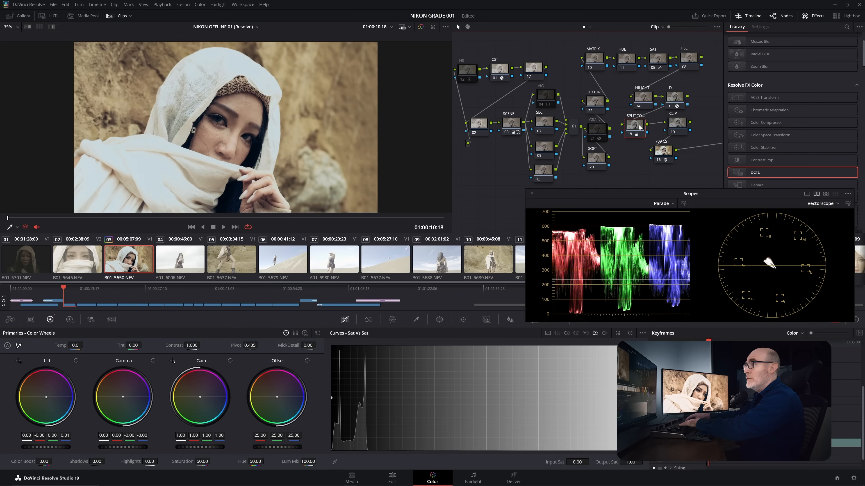
# - Compare the portrait with and without the split-tone node 18
pyautogui.hotkey('ctrl', 'd')
pyautogui.hotkey('ctrl', 'd')
pyautogui.hotkey('ctrl', 'd')
pyautogui.hotkey('ctrl', 'd')
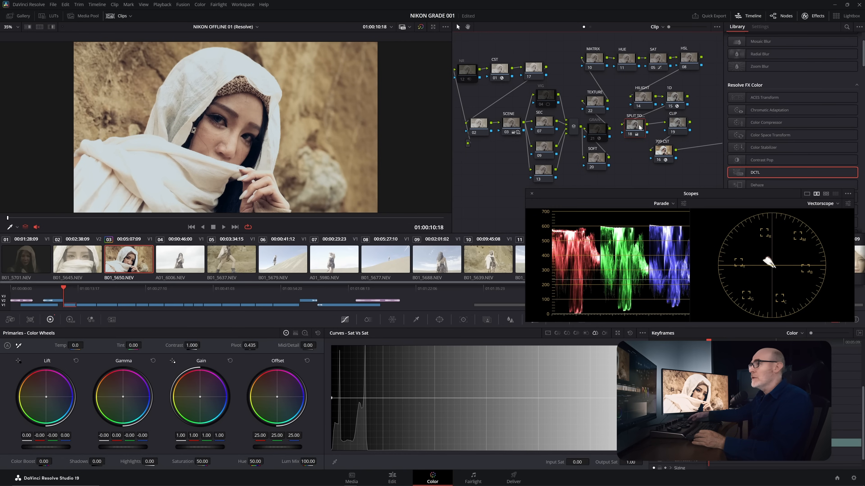
pyautogui.hotkey('ctrl', 'd')
pyautogui.hotkey('ctrl', 'd')
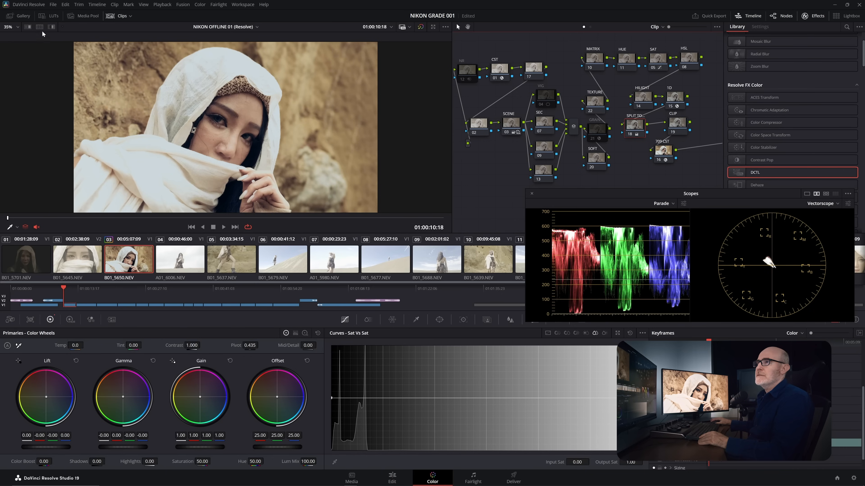
# - Show the still gallery, bypass split-tone node 18, 1D node 15 and SAT node 05, and grab a still of the base grade
pyautogui.click(23, 16)
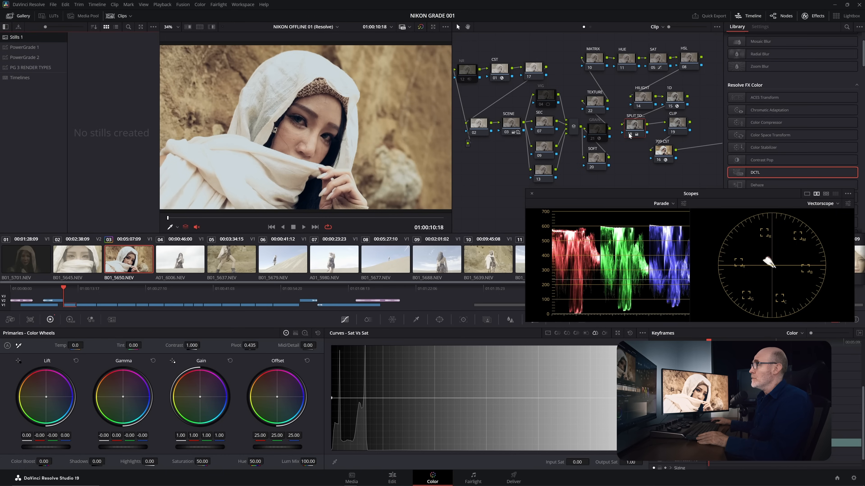
pyautogui.click(629, 135)
pyautogui.click(670, 107)
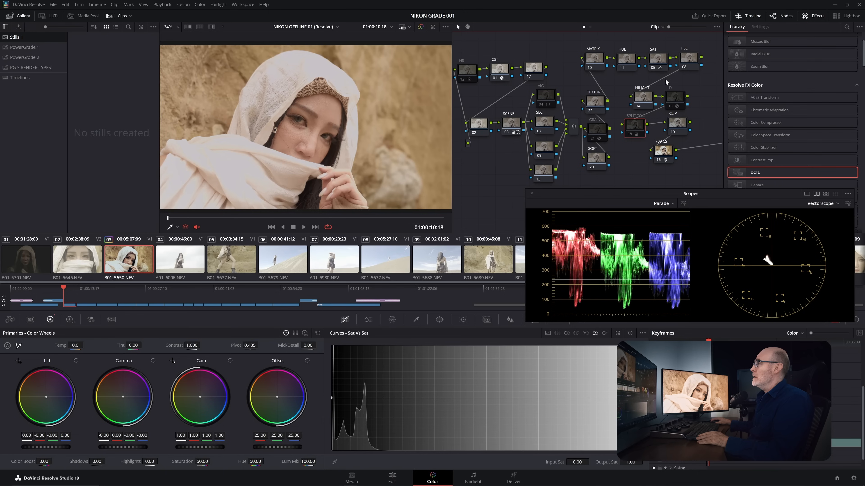
pyautogui.click(653, 67)
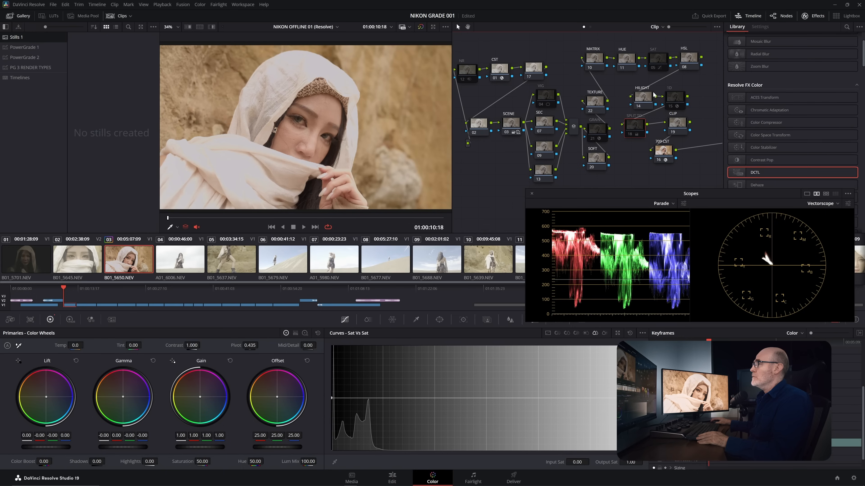
pyautogui.click(509, 133)
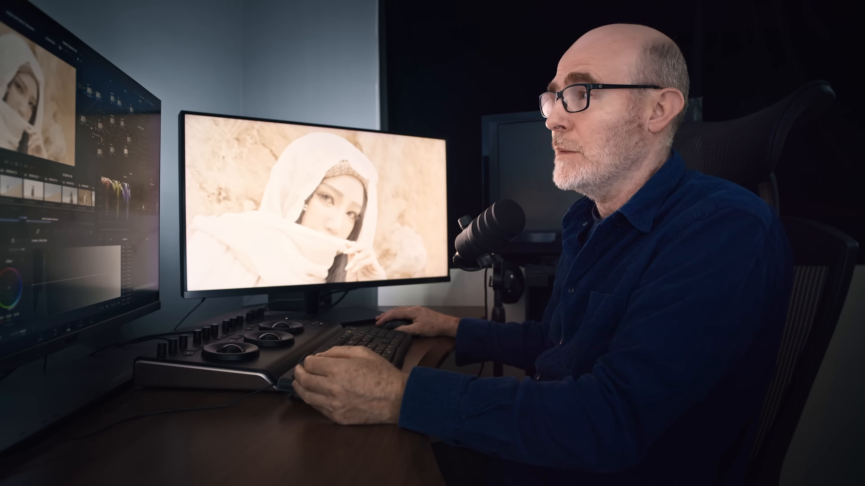
pyautogui.hotkey('ctrl', 'd')
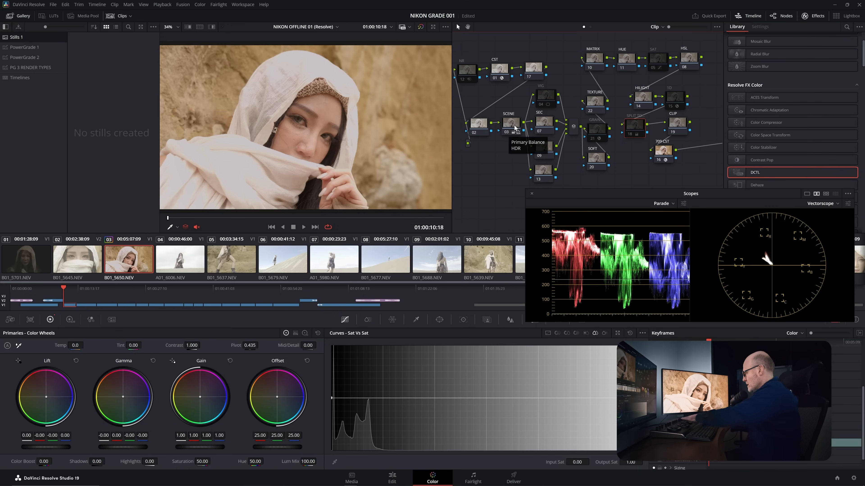
pyautogui.hotkey('ctrl', 'alt', 'g')
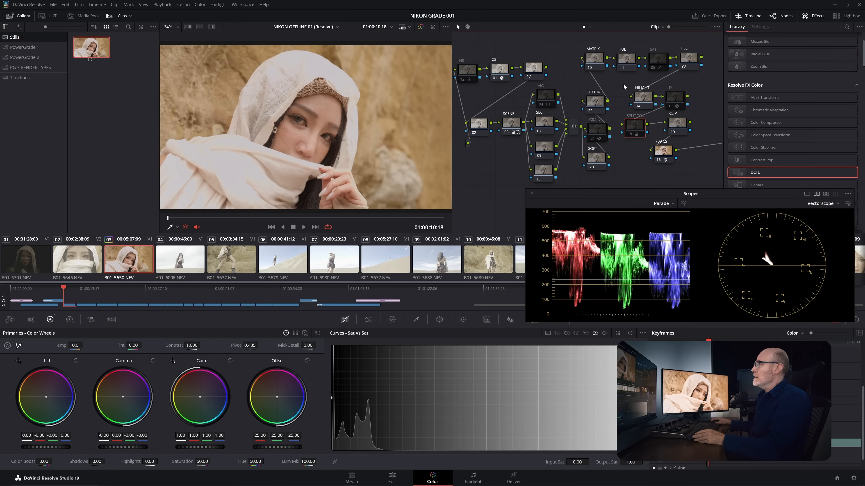
# - Re-enable nodes 15, 05 and 18, and grab a second still of the full look
pyautogui.click(671, 107)
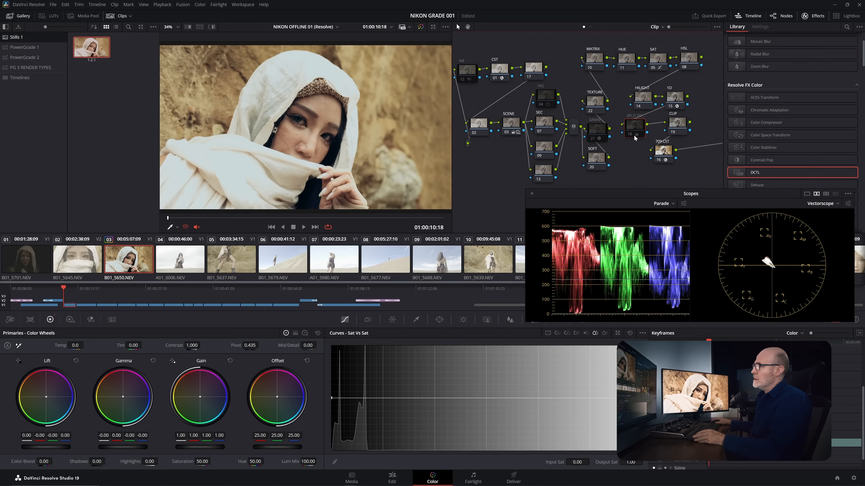
pyautogui.click(674, 103)
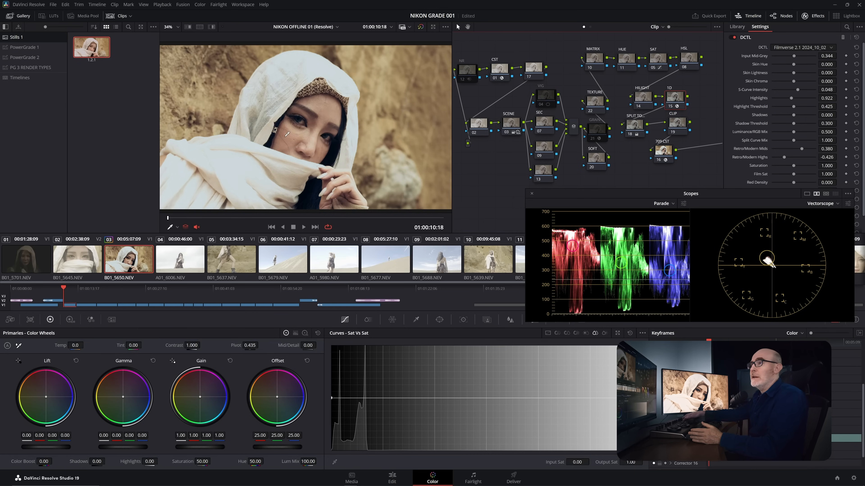
pyautogui.hotkey('ctrl', 'alt', 'g')
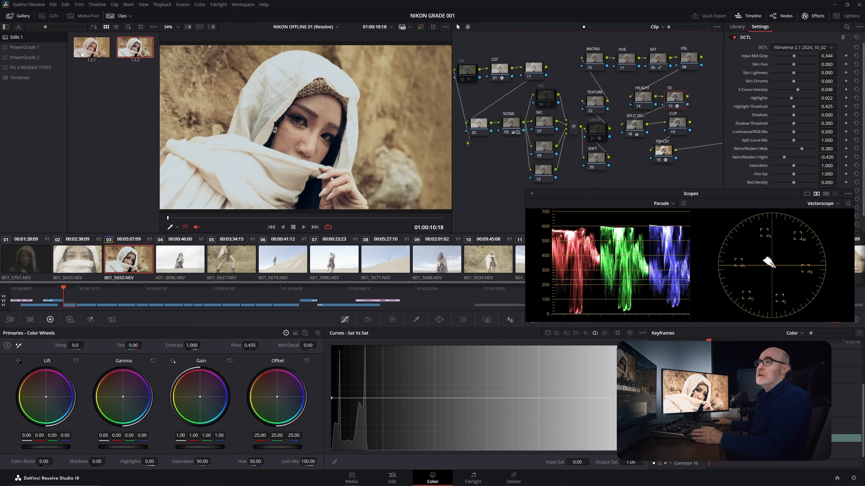
# - Alternate between the grades of stills 1.2.1 and 1.2.2 to compare the looks, ending on 1.2.2
pyautogui.doubleClick(86, 47)
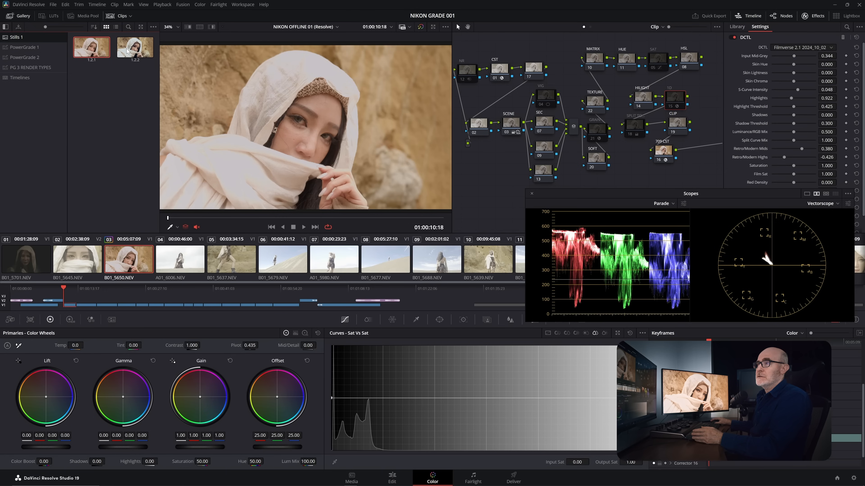
pyautogui.doubleClick(127, 51)
pyautogui.doubleClick(99, 50)
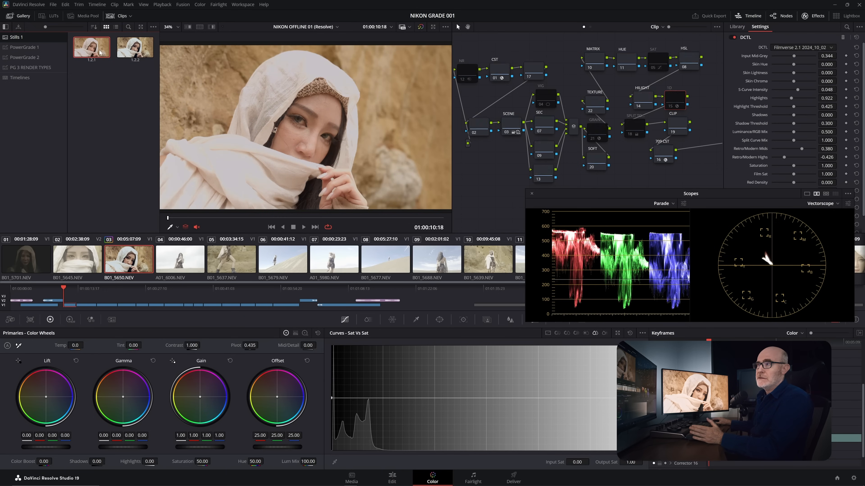
pyautogui.doubleClick(135, 50)
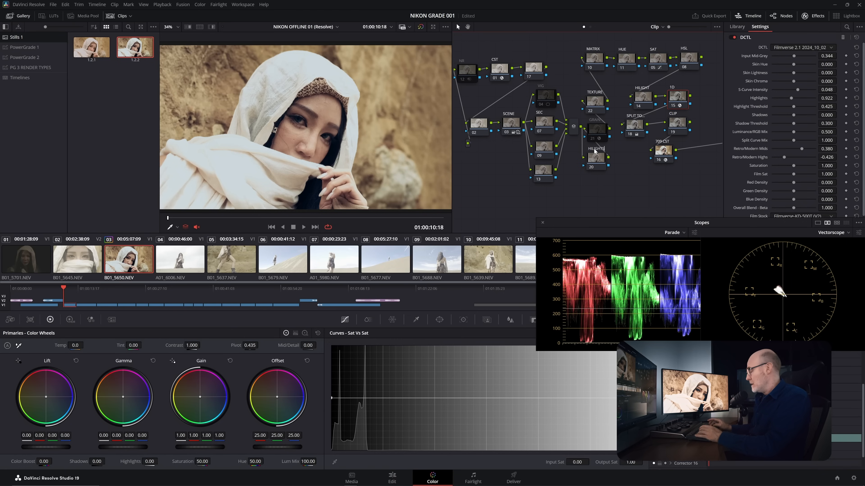
# - Label node 20 HILIGHTS and sample the white headscarf with its HSL qualifier
pyautogui.moveTo(595, 166); pyautogui.dragTo(595, 164)
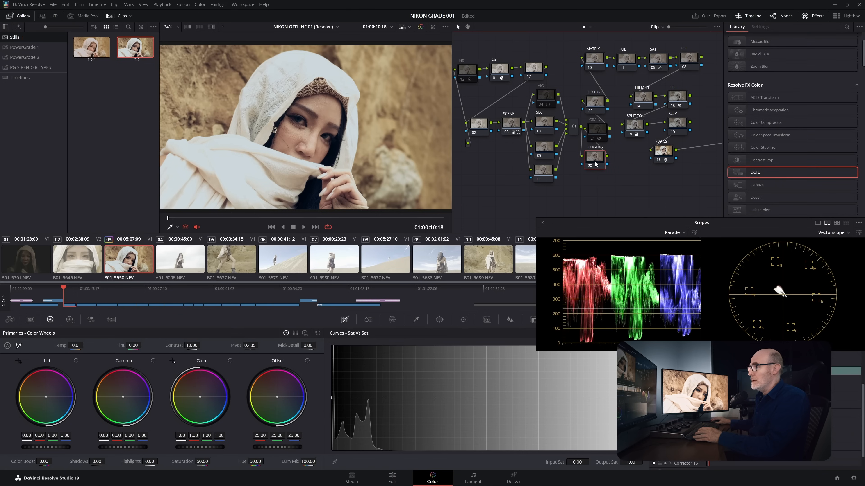
pyautogui.moveTo(596, 230); pyautogui.dragTo(597, 228)
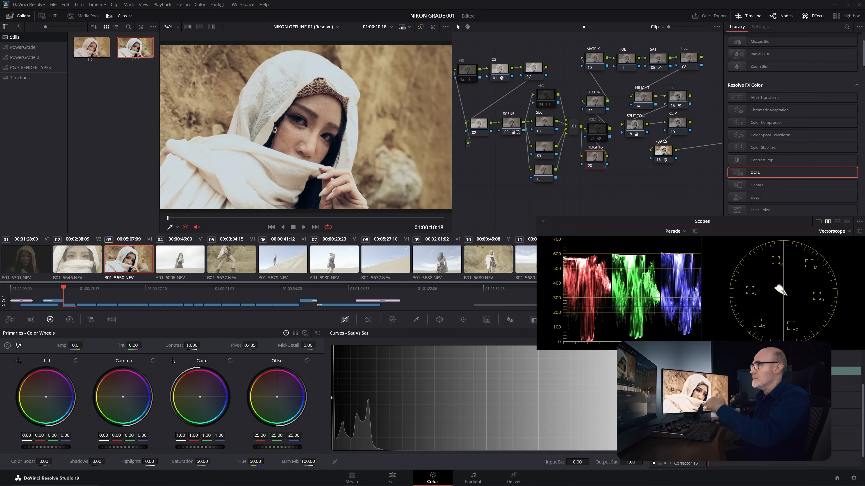
pyautogui.click(415, 320)
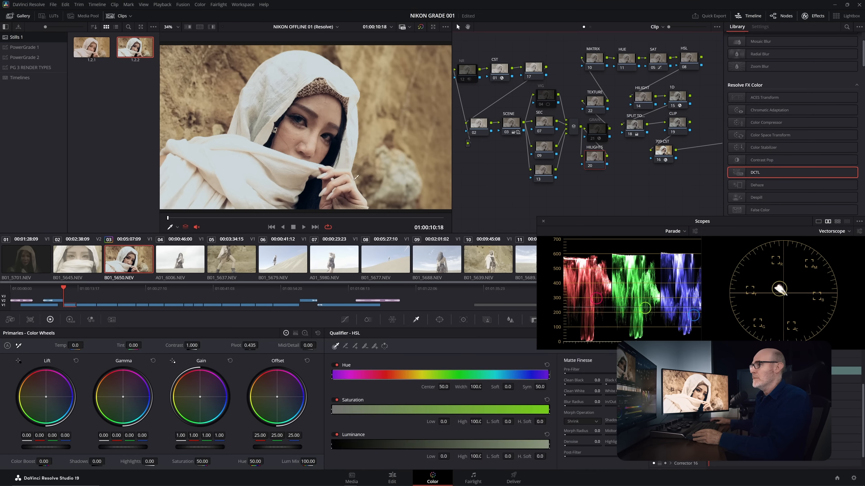
pyautogui.click(290, 74)
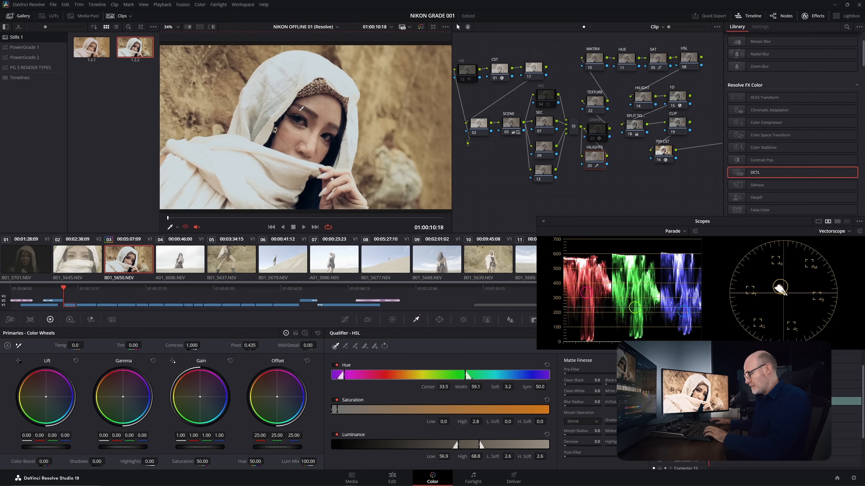
# - View node 20's matte and restrict the key to luminance only, with Low 63.0, High 100 and Low Soft 2.8
pyautogui.hotkey('shift', 'h')
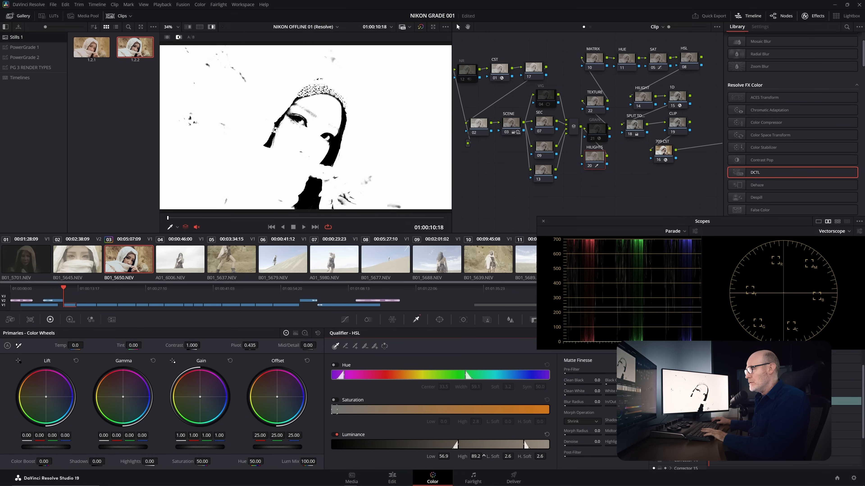
pyautogui.moveTo(444, 457)
pyautogui.mouseDown()
pyautogui.moveTo(454, 457)
pyautogui.moveTo(444, 457)
pyautogui.mouseUp()
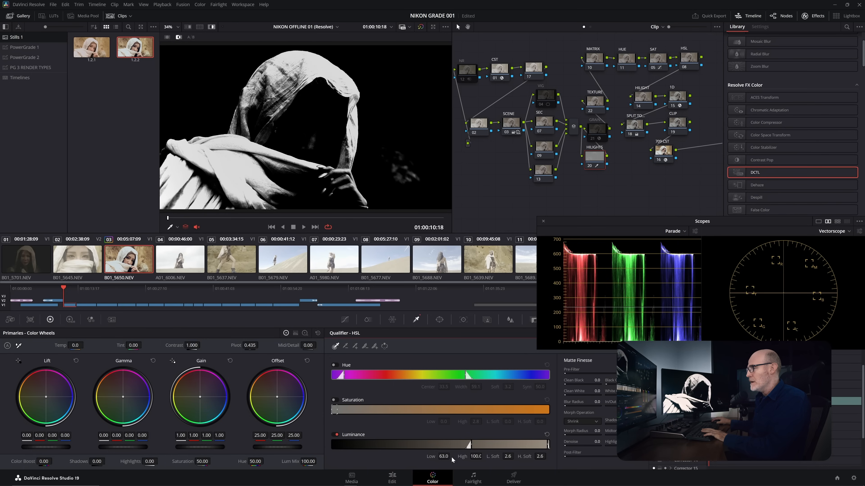
pyautogui.moveTo(497, 457); pyautogui.dragTo(505, 457)
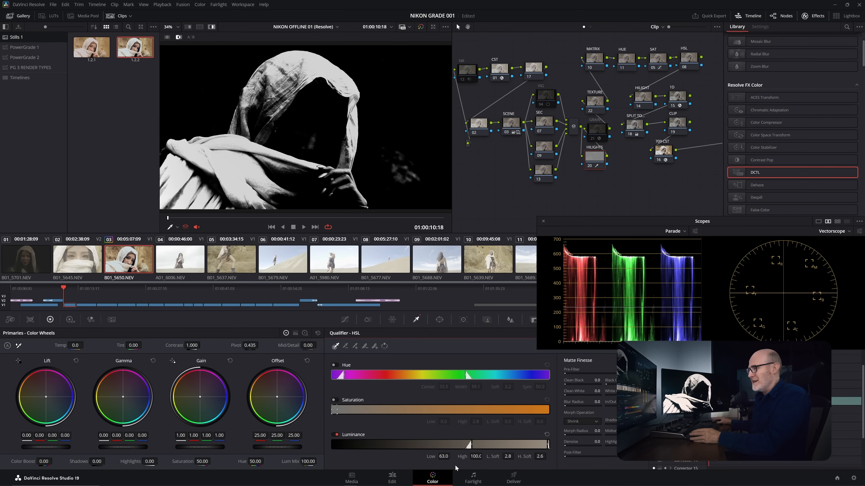
pyautogui.moveTo(444, 457); pyautogui.dragTo(452, 456)
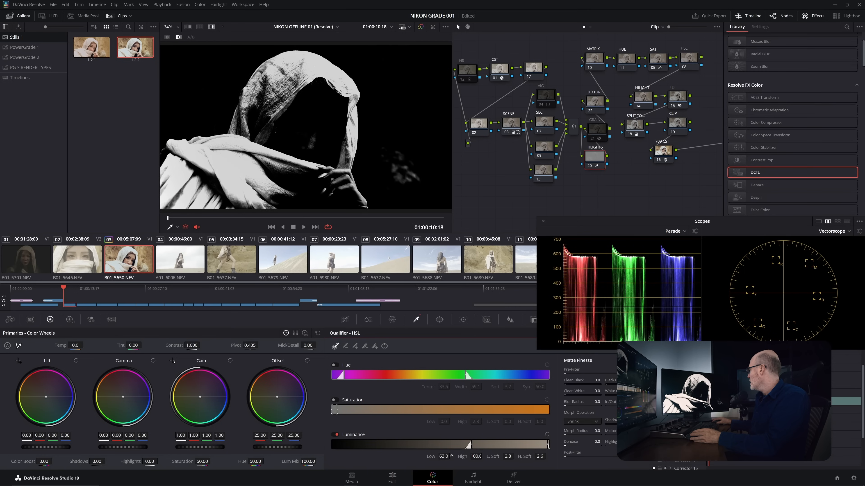
pyautogui.moveTo(451, 456); pyautogui.dragTo(452, 456)
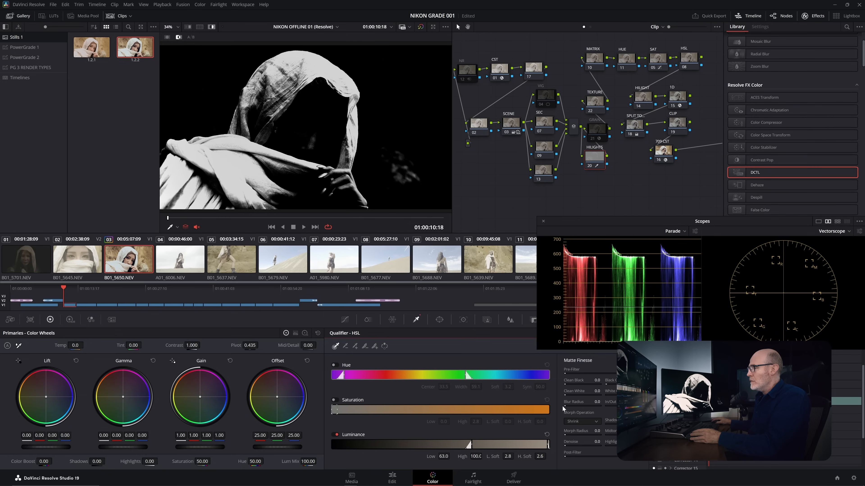
# - Soften node 20's matte with a Blur Radius of 708.1, hide the matte view, and raise the node's Gain to 1.32
pyautogui.moveTo(595, 402); pyautogui.dragTo(633, 402)
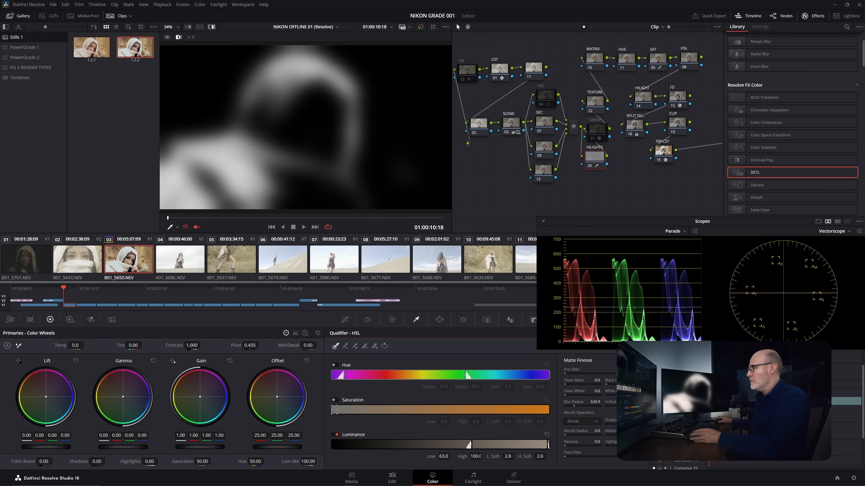
pyautogui.doubleClick(574, 402)
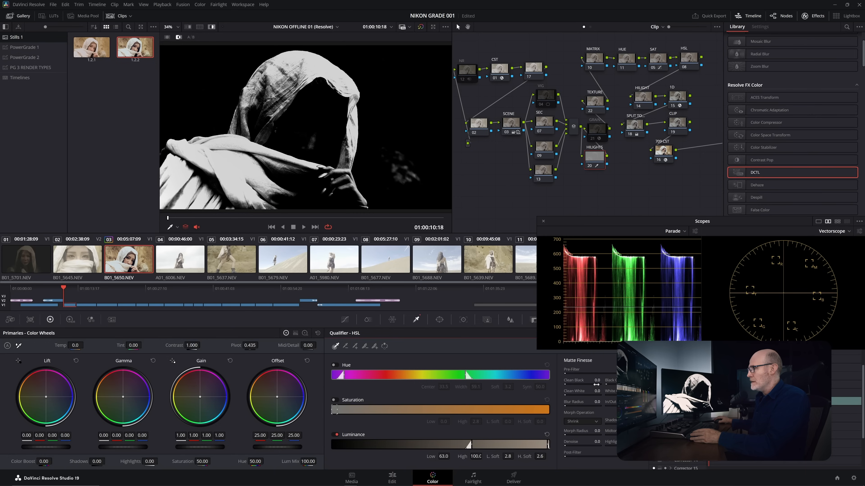
pyautogui.moveTo(596, 402); pyautogui.dragTo(636, 402)
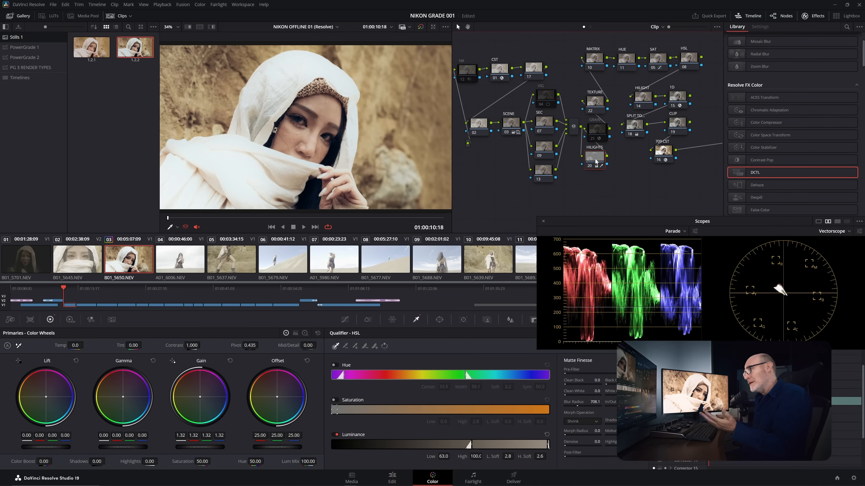
# - Compare the image with and without the HILIGHTS node 20, and raise its Gain to 1.35
pyautogui.click(588, 167)
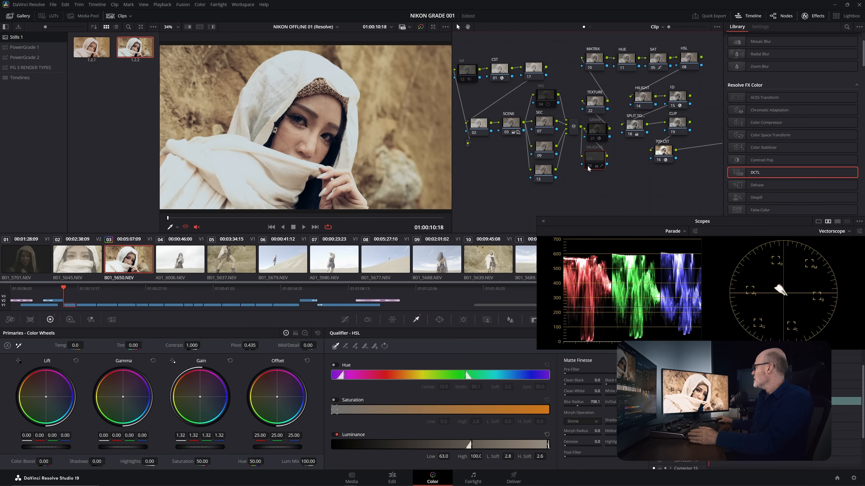
pyautogui.click(588, 166)
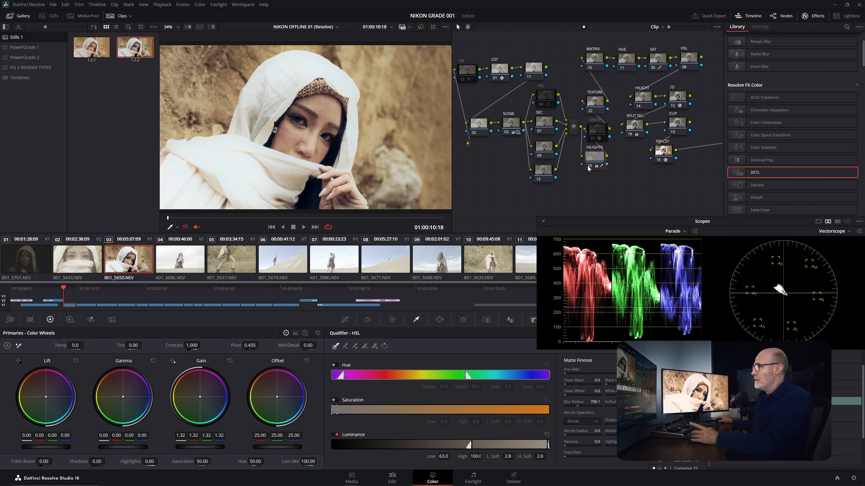
pyautogui.click(588, 167)
pyautogui.click(588, 167)
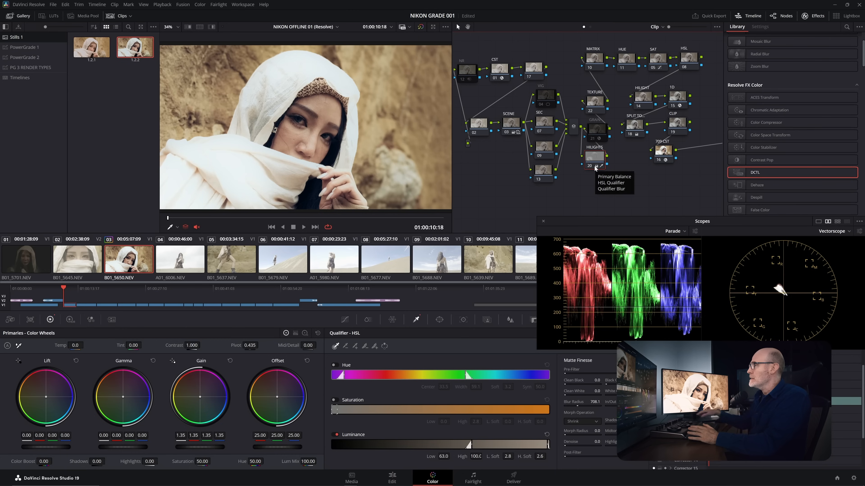
# - Set the Highlights of the HILIGHT node 14 to -56.50
pyautogui.click(639, 98)
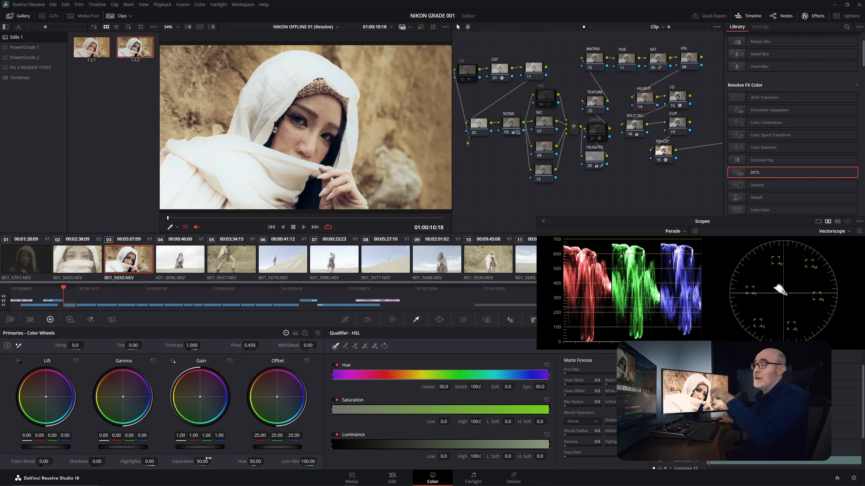
pyautogui.moveTo(150, 462); pyautogui.dragTo(111, 462)
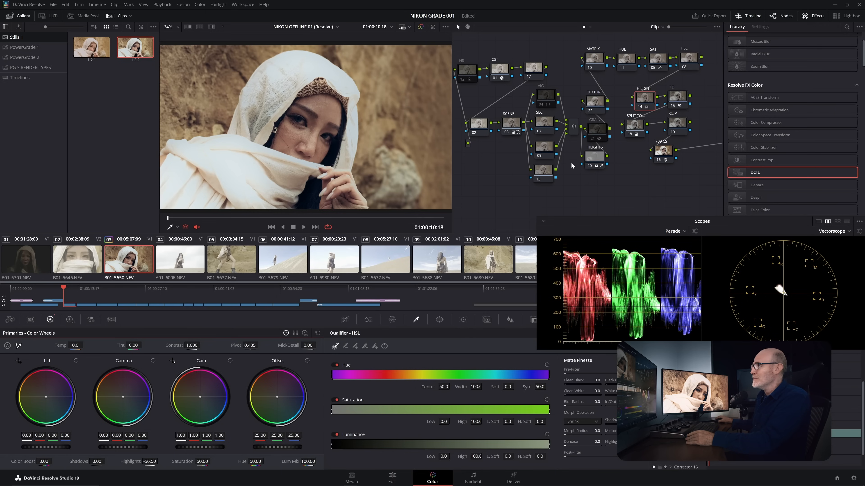
# - Label node 09 in the parallel group FACE and move it slightly down so its label clears the node above
pyautogui.click(546, 155)
pyautogui.rightClick(546, 154)
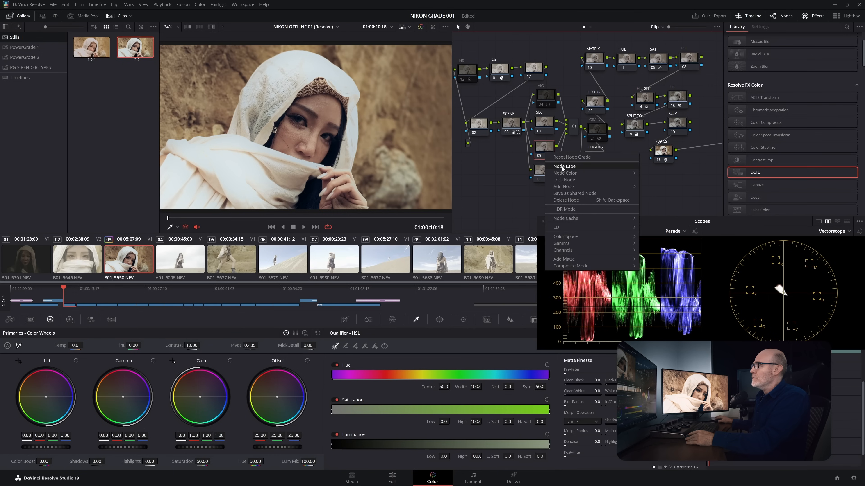
pyautogui.click(564, 167)
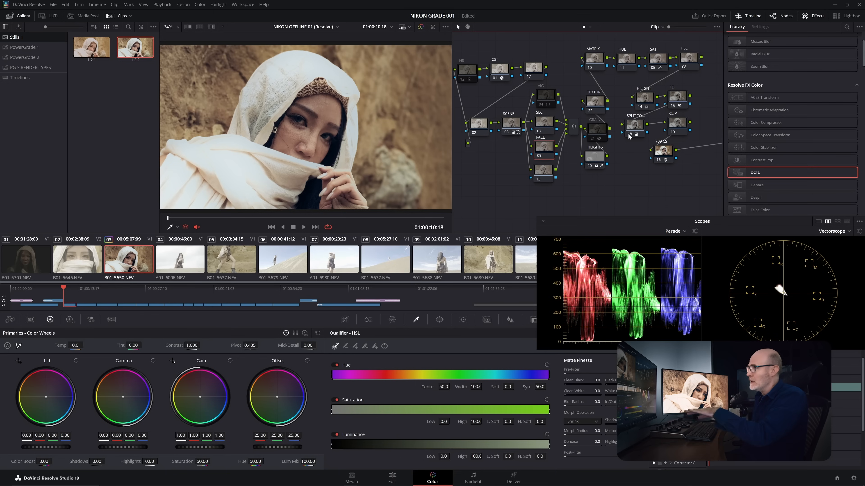
pyautogui.moveTo(544, 150); pyautogui.dragTo(543, 150)
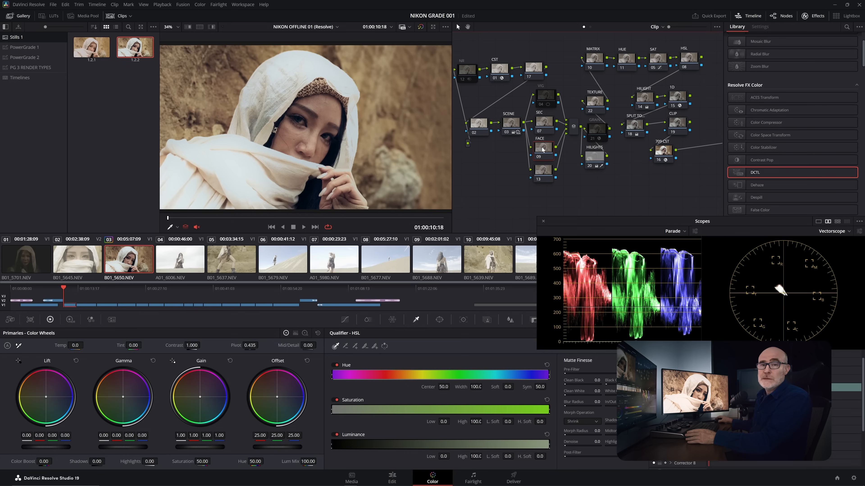
pyautogui.moveTo(542, 149); pyautogui.dragTo(540, 152)
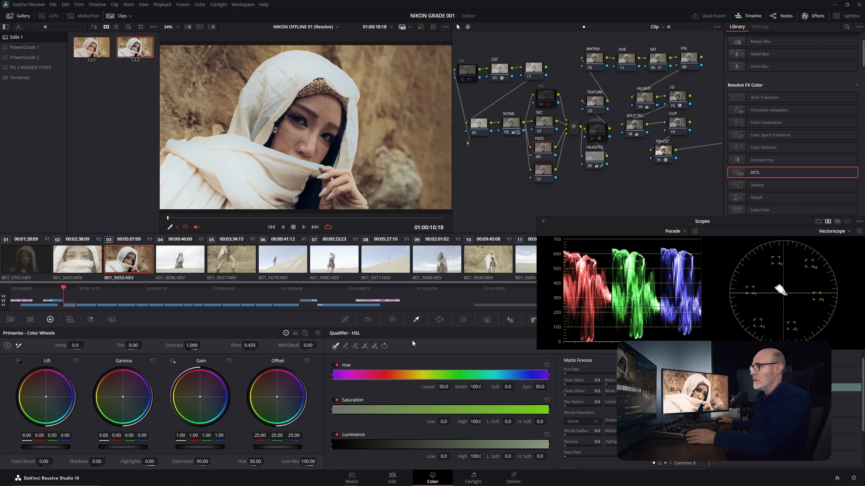
# - Add a circular power window to the FACE node, with softness 17.90, and position and size it around the woman's face
pyautogui.click(438, 320)
pyautogui.click(339, 380)
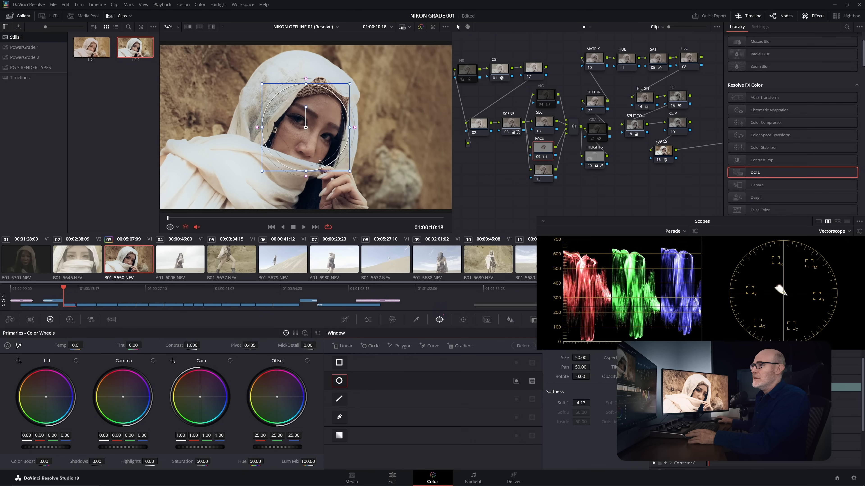
pyautogui.moveTo(357, 128); pyautogui.dragTo(369, 131)
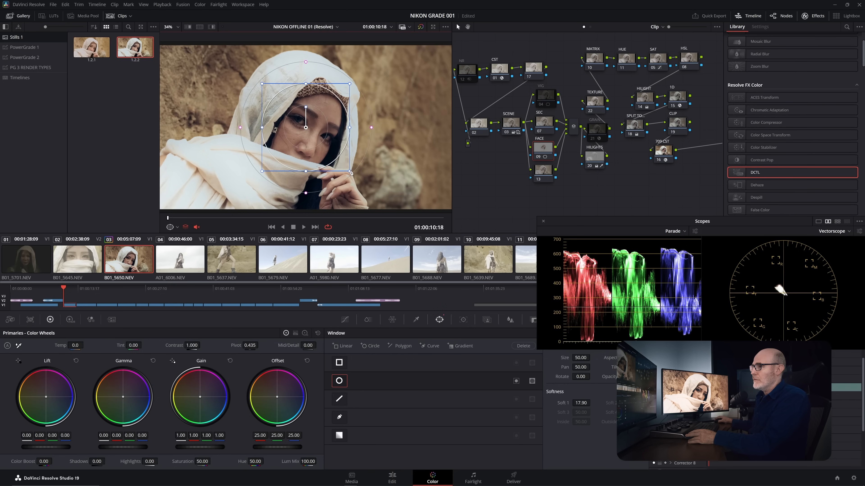
pyautogui.moveTo(350, 171); pyautogui.dragTo(347, 168)
pyautogui.moveTo(320, 139); pyautogui.dragTo(322, 136)
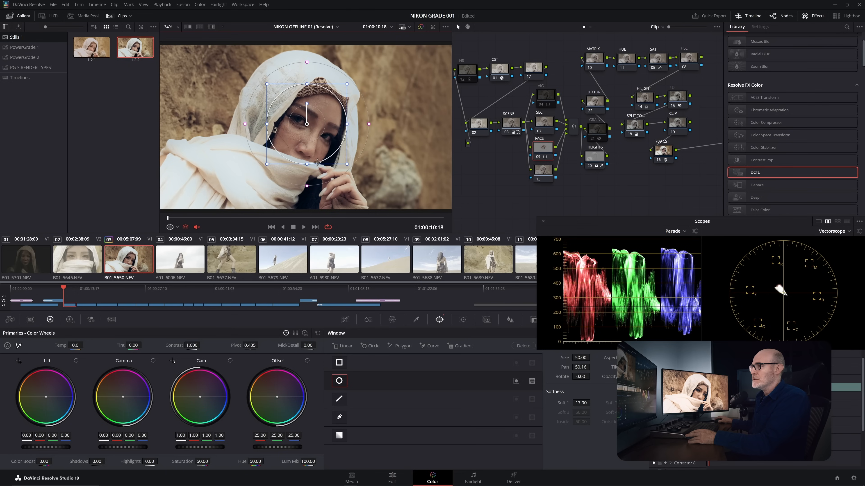
pyautogui.moveTo(348, 167); pyautogui.dragTo(350, 170)
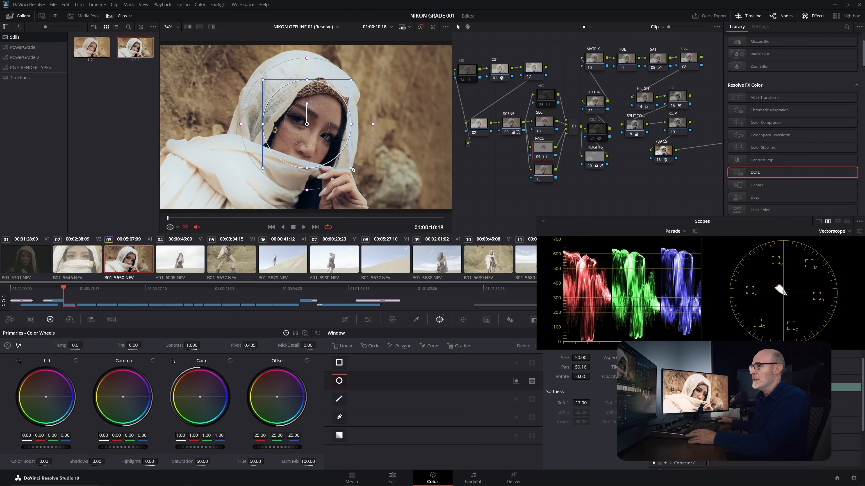
# - Raise the FACE node's HDR Global exposure to 0.70, compare the image with and without the node, and return to the primary color wheels
pyautogui.click(70, 320)
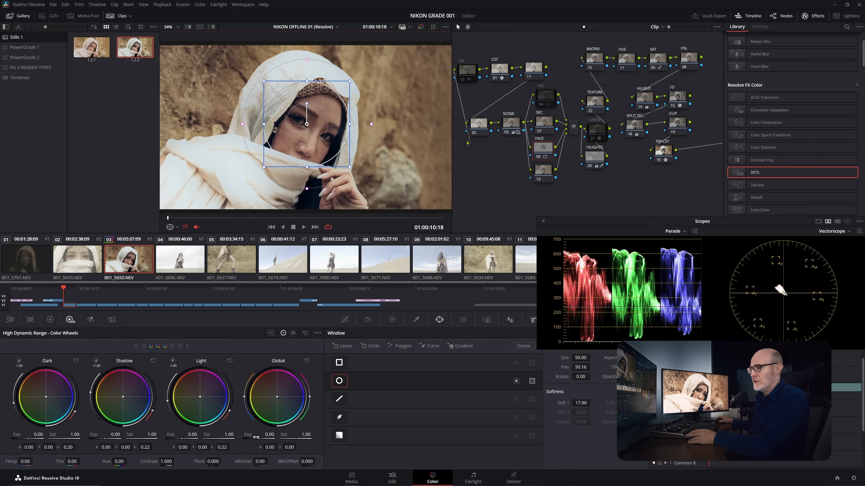
pyautogui.moveTo(269, 434); pyautogui.dragTo(284, 435)
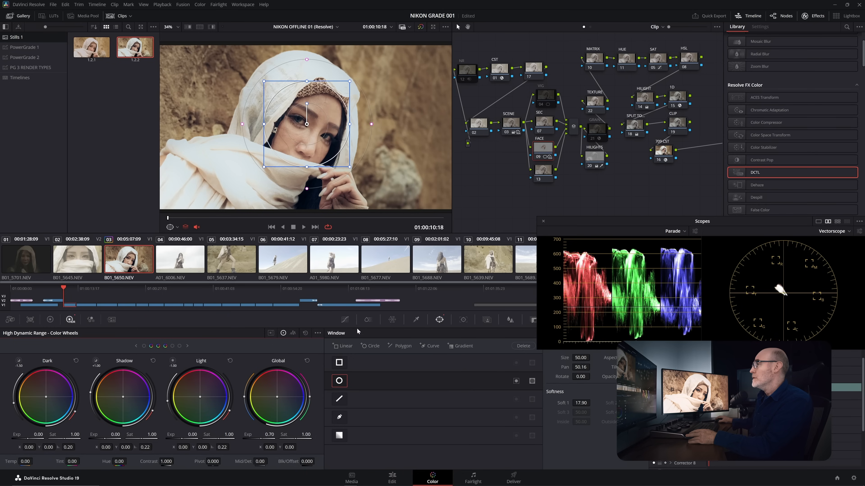
pyautogui.click(539, 158)
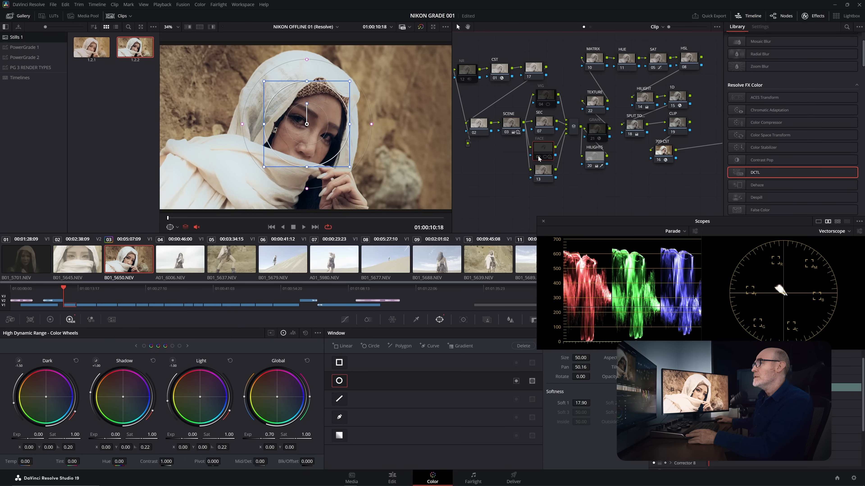
pyautogui.click(538, 158)
pyautogui.click(539, 157)
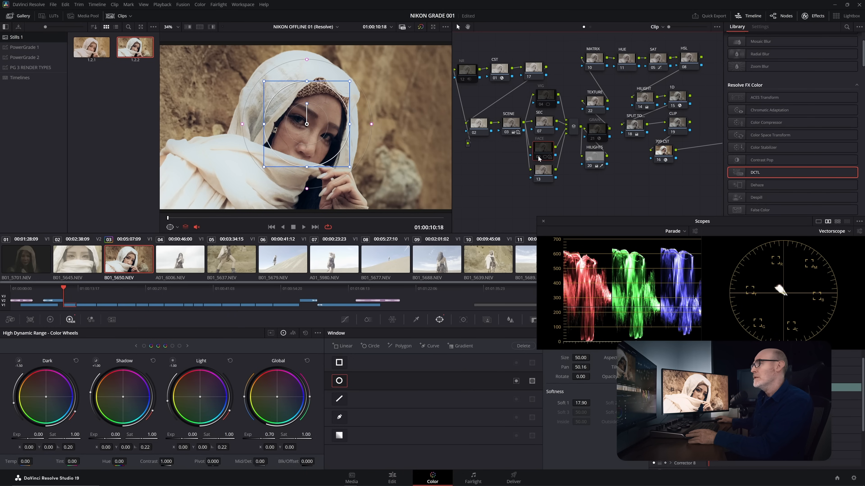
pyautogui.click(539, 157)
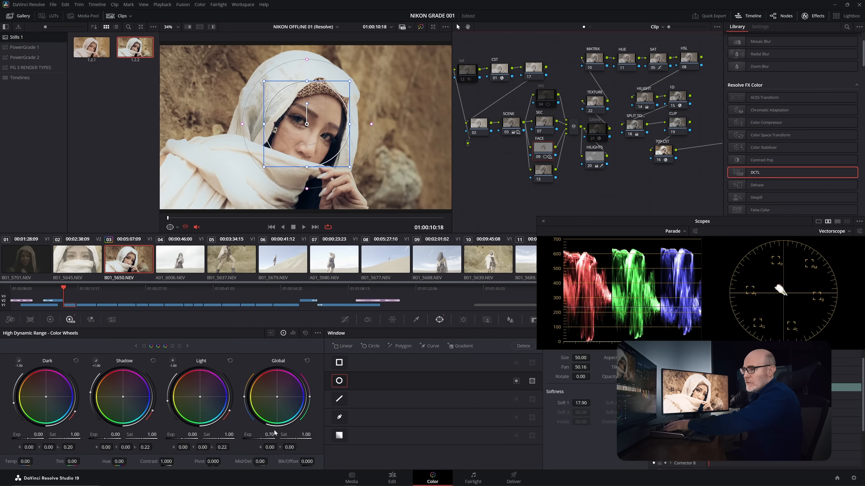
pyautogui.click(51, 322)
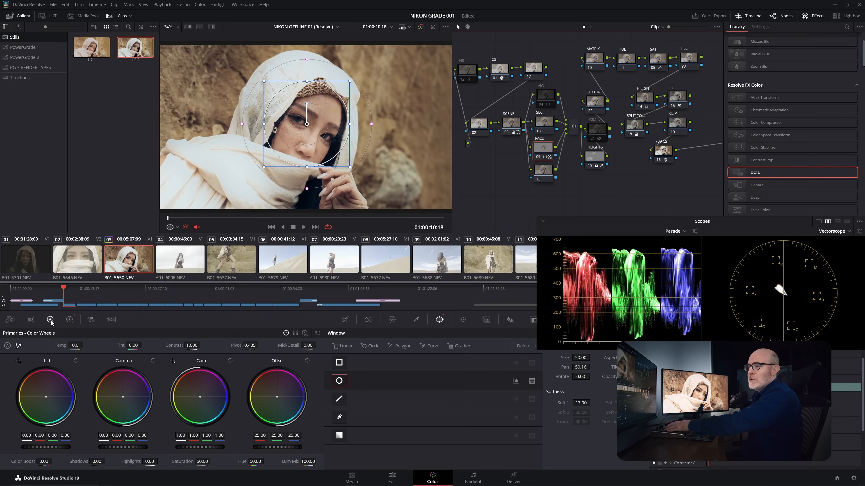
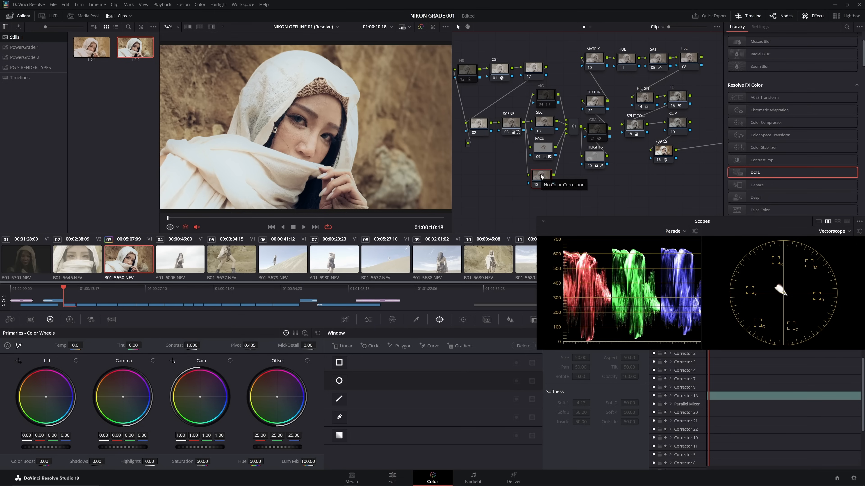
# - Label node 13 at the bottom of the parallel group SKIN
pyautogui.rightClick(541, 176)
pyautogui.click(559, 190)
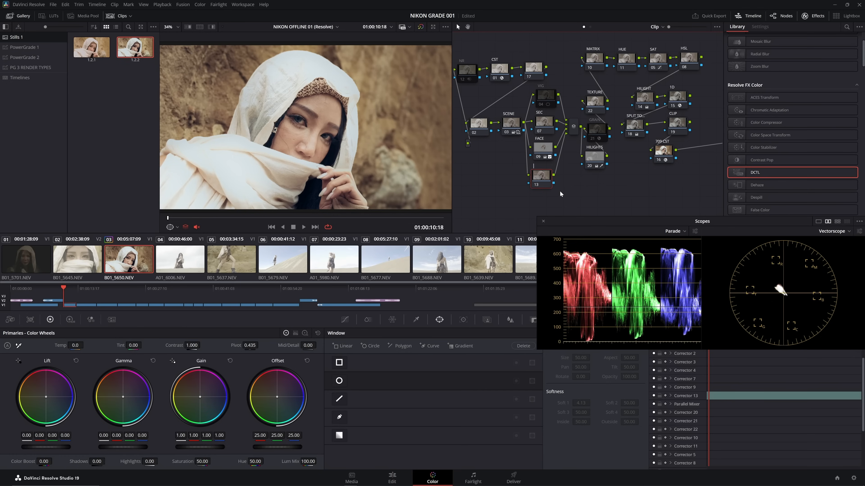
pyautogui.write('SKIN')
pyautogui.press('Return')
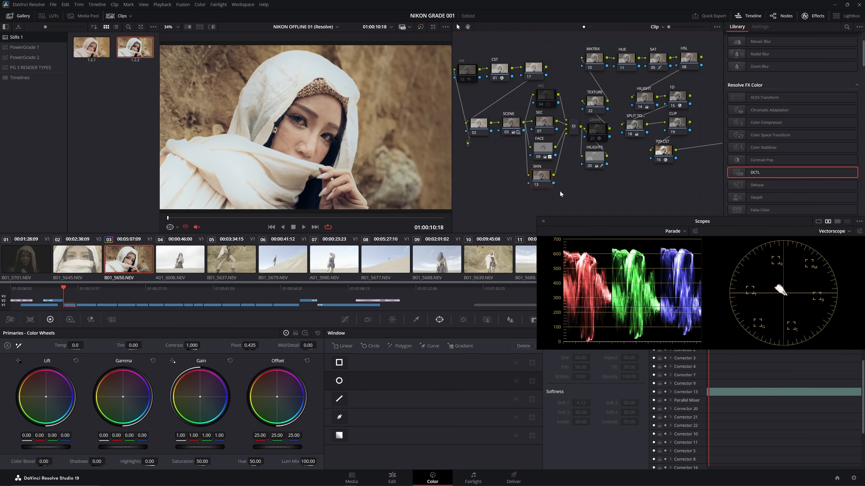
# - Sample the woman's facial skin with the SKIN node's HSL qualifier, and disable the Saturation and Luminance ranges
pyautogui.click(416, 320)
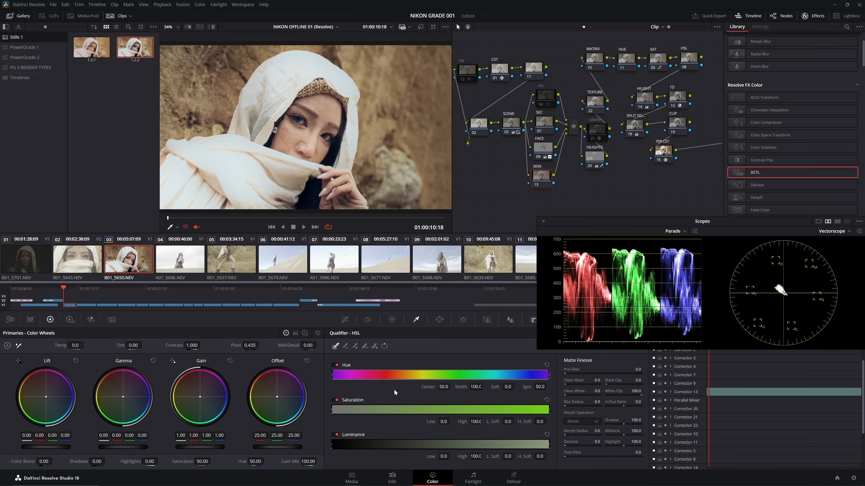
pyautogui.click(326, 112)
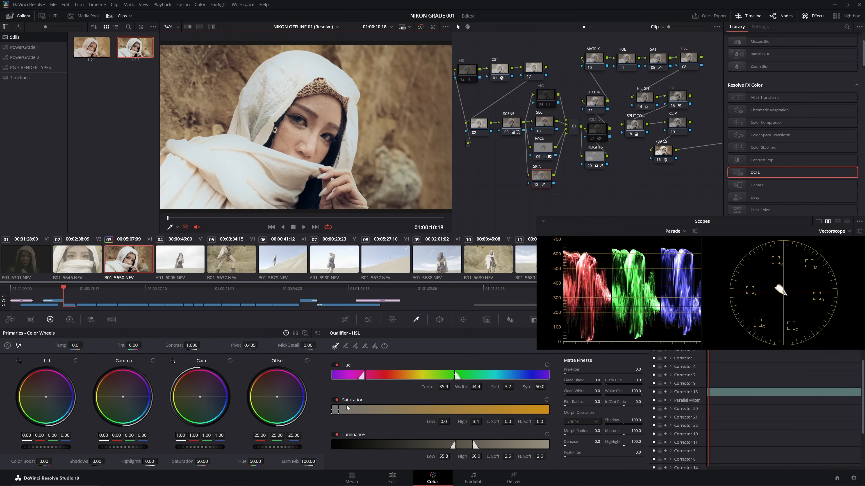
pyautogui.click(336, 401)
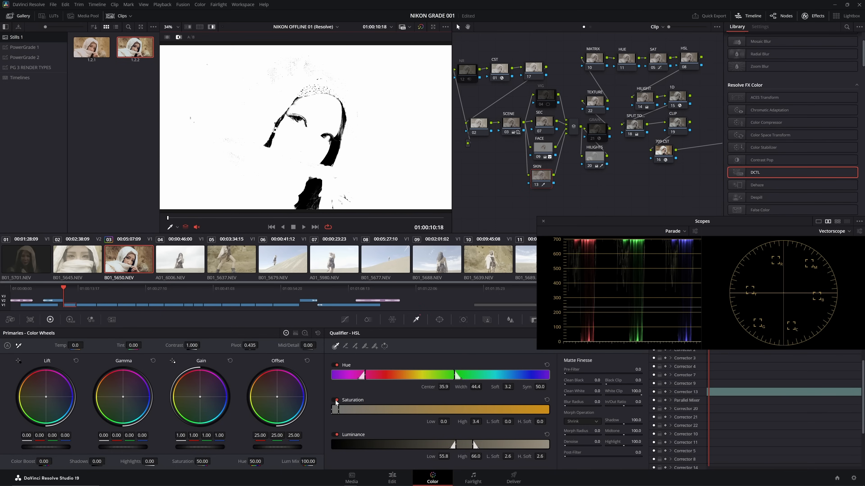
pyautogui.click(337, 435)
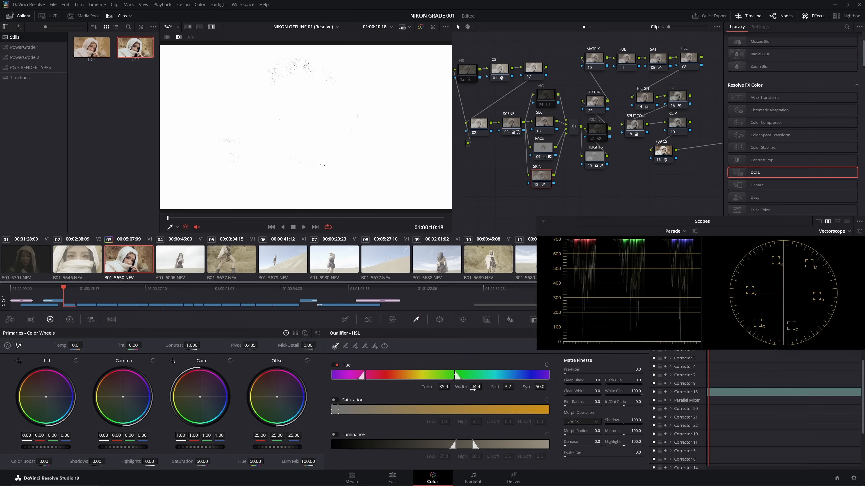
# - Narrow the SKIN qualifier's Hue range to Width 6.5 and shift its Center to 35.3
pyautogui.moveTo(476, 386); pyautogui.dragTo(484, 386)
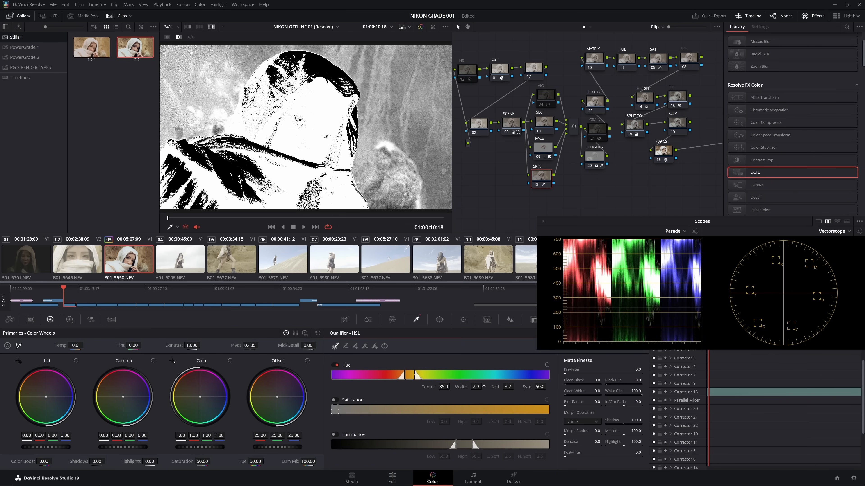
pyautogui.moveTo(444, 386); pyautogui.dragTo(479, 387)
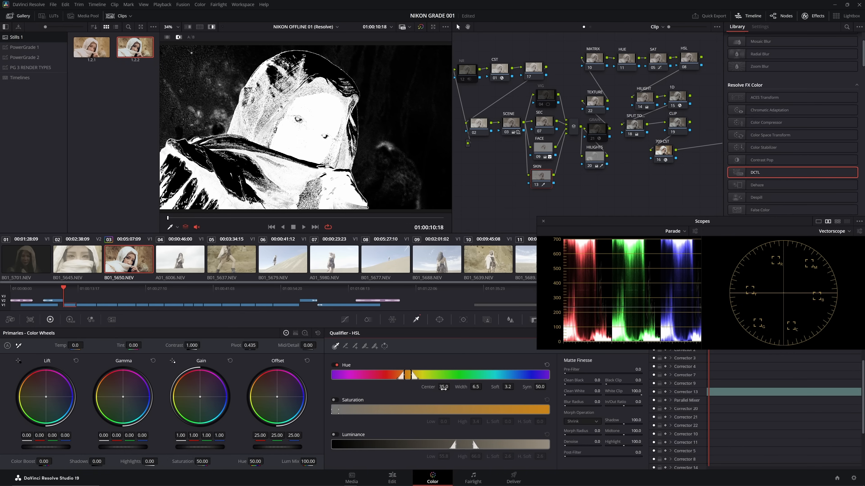
pyautogui.moveTo(488, 388)
pyautogui.mouseDown()
pyautogui.moveTo(448, 387)
pyautogui.moveTo(484, 387)
pyautogui.mouseUp()
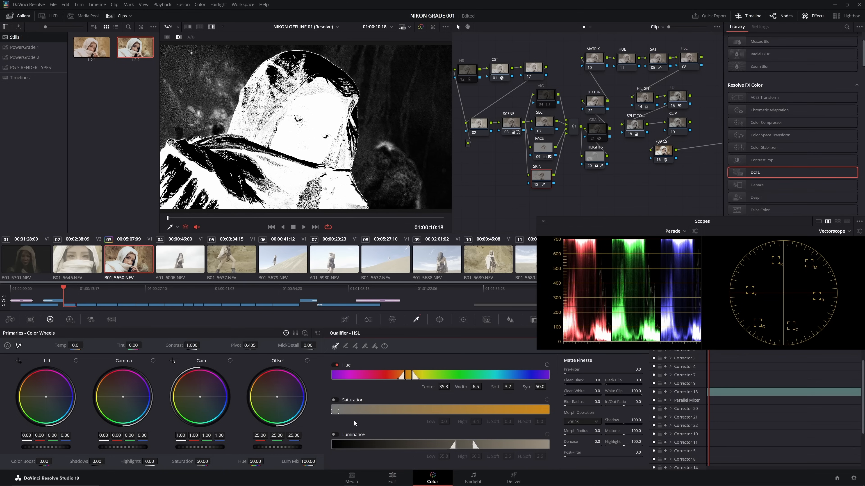
# - Re-enable the qualifier's Luminance range with Low 56.9 and High 63.8, and compare the matte with and without it
pyautogui.click(336, 434)
pyautogui.moveTo(443, 457); pyautogui.dragTo(483, 456)
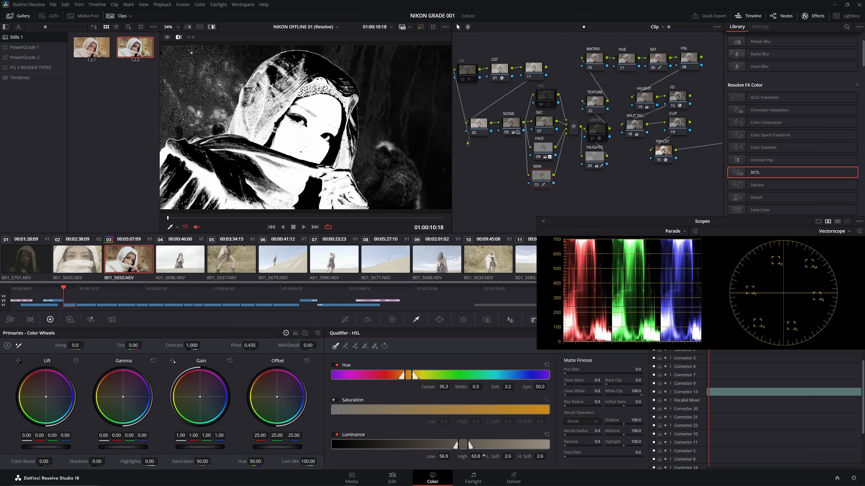
pyautogui.click(337, 436)
pyautogui.click(336, 436)
# - Re-enable the qualifier's Saturation range with Low 0.7, High 5.3, L. Soft 0.8 and H. Soft 2.1
pyautogui.click(337, 401)
pyautogui.moveTo(450, 421); pyautogui.dragTo(452, 422)
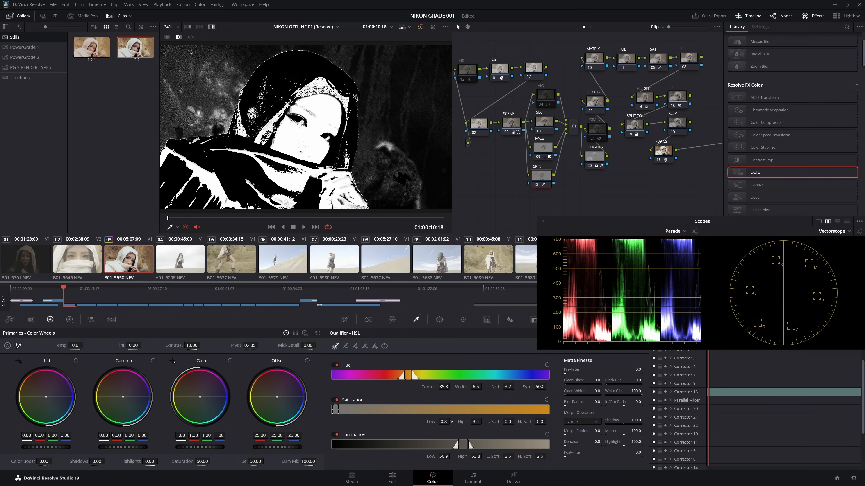
pyautogui.moveTo(507, 422); pyautogui.dragTo(516, 421)
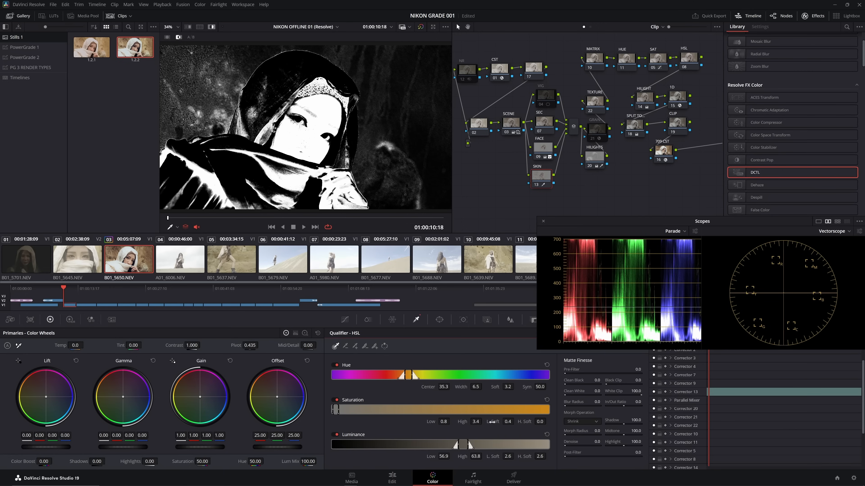
pyautogui.moveTo(446, 422); pyautogui.dragTo(452, 422)
pyautogui.moveTo(505, 422); pyautogui.dragTo(516, 421)
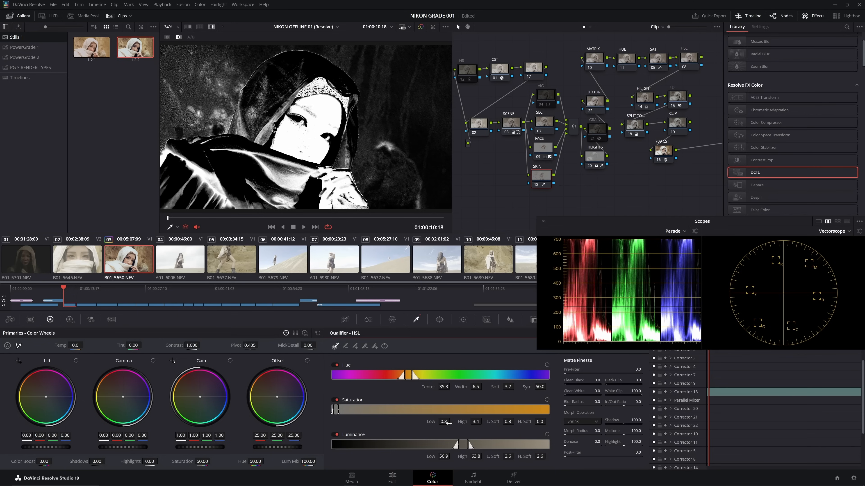
pyautogui.moveTo(445, 424); pyautogui.dragTo(451, 422)
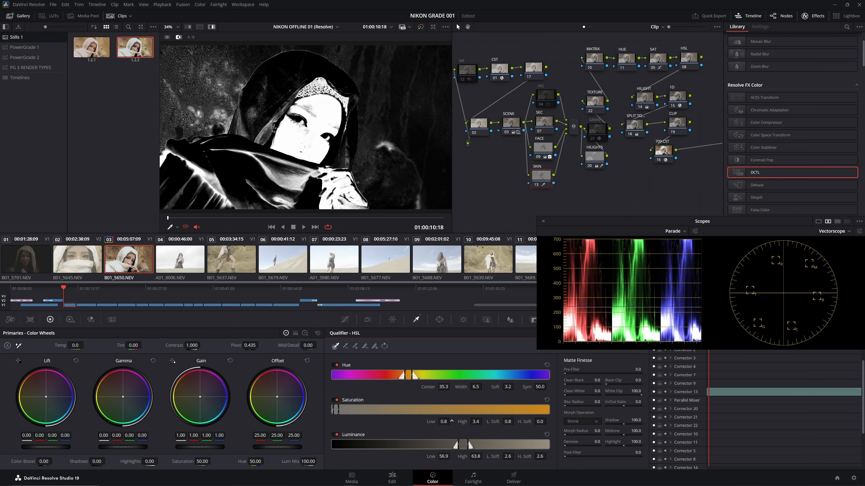
pyautogui.moveTo(446, 424); pyautogui.dragTo(452, 421)
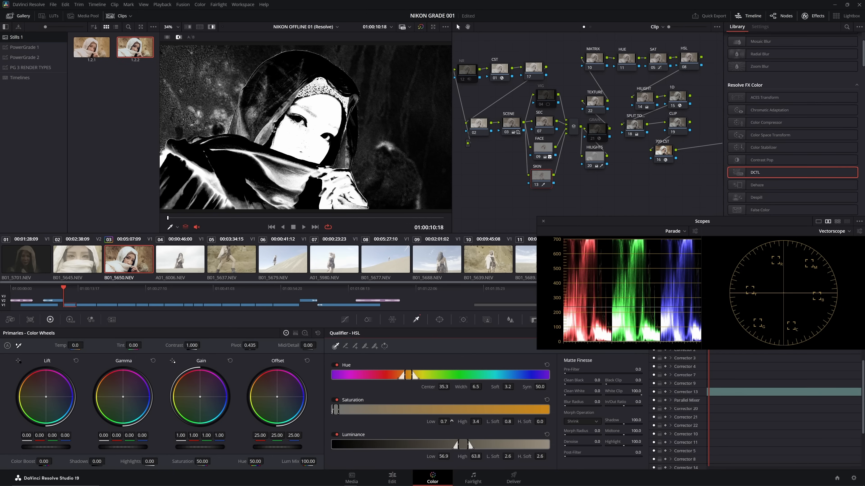
pyautogui.moveTo(470, 422); pyautogui.dragTo(478, 422)
pyautogui.moveTo(539, 422); pyautogui.dragTo(548, 422)
pyautogui.moveTo(473, 421); pyautogui.dragTo(486, 422)
# - Set the matte finesse to Clean White 25.8 and Clean Black 30.1, and play the clip to check the skin matte
pyautogui.moveTo(589, 384)
pyautogui.mouseDown()
pyautogui.moveTo(601, 385)
pyautogui.moveTo(572, 395)
pyautogui.moveTo(586, 395)
pyautogui.mouseUp()
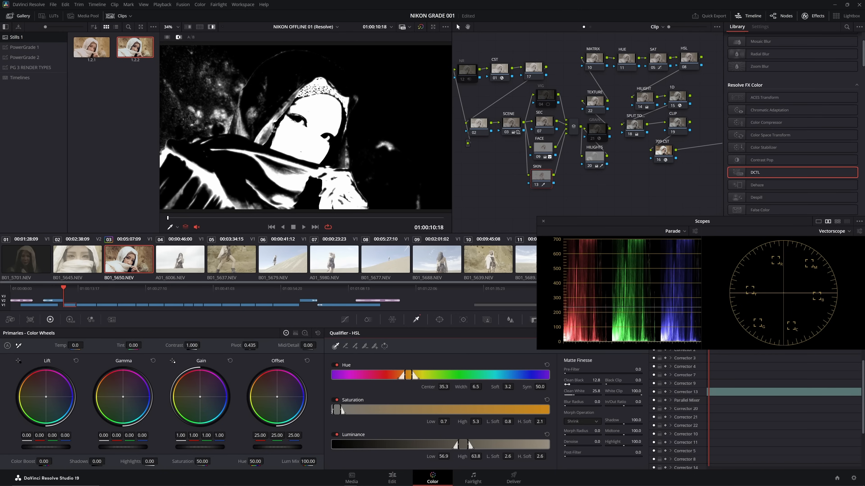
pyautogui.moveTo(569, 385); pyautogui.dragTo(575, 384)
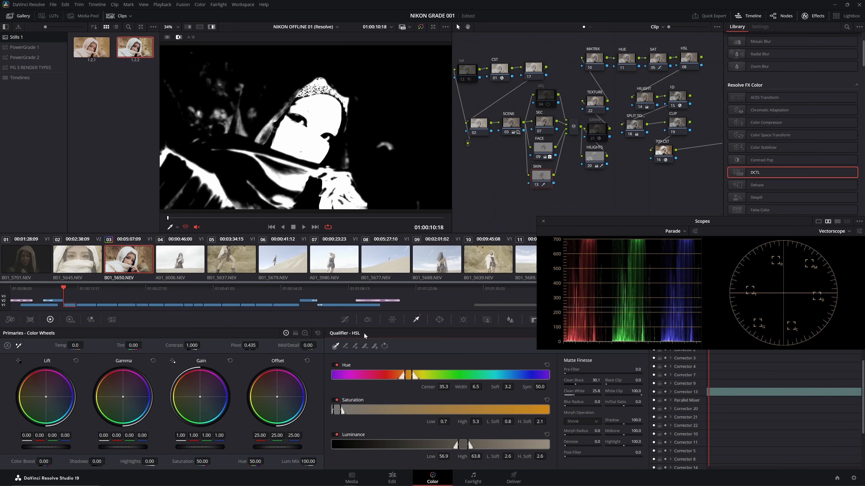
pyautogui.press('space')
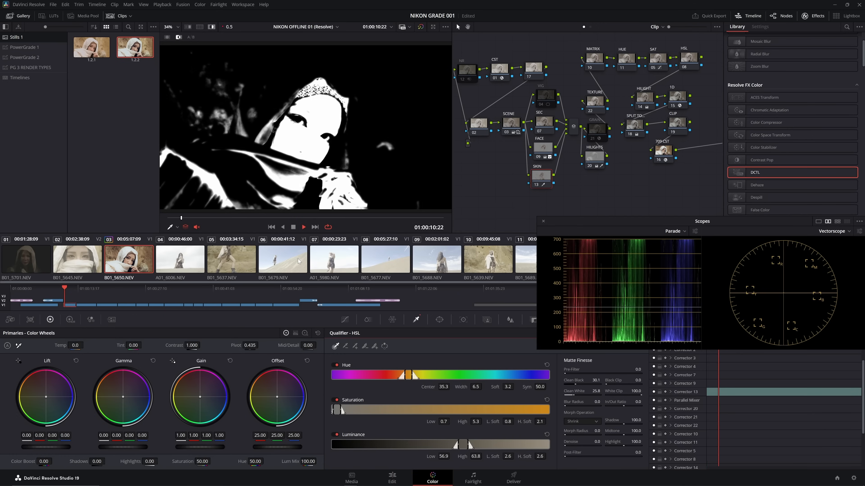
pyautogui.press('space')
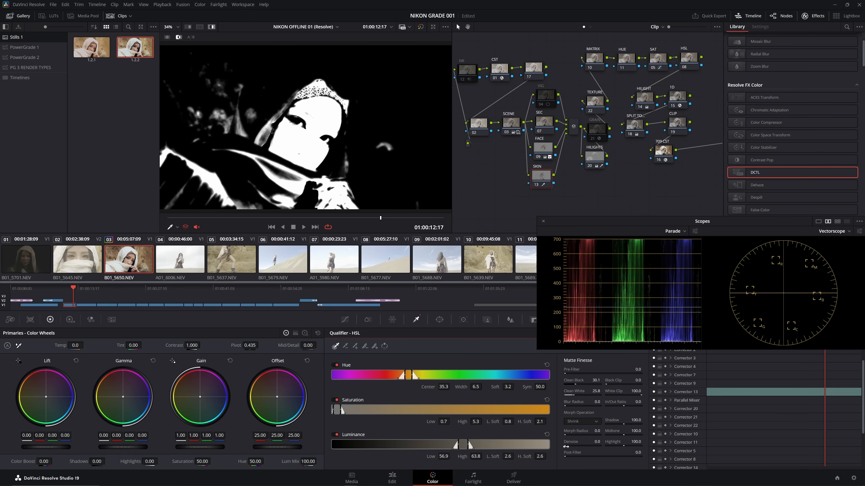
# - Save the project, turn off the matte highlight view, and set the SKIN node's Mid/Detail to -30.00 and Contrast to 0.925
pyautogui.hotkey('ctrl', 's')
pyautogui.hotkey('shift', 'h')
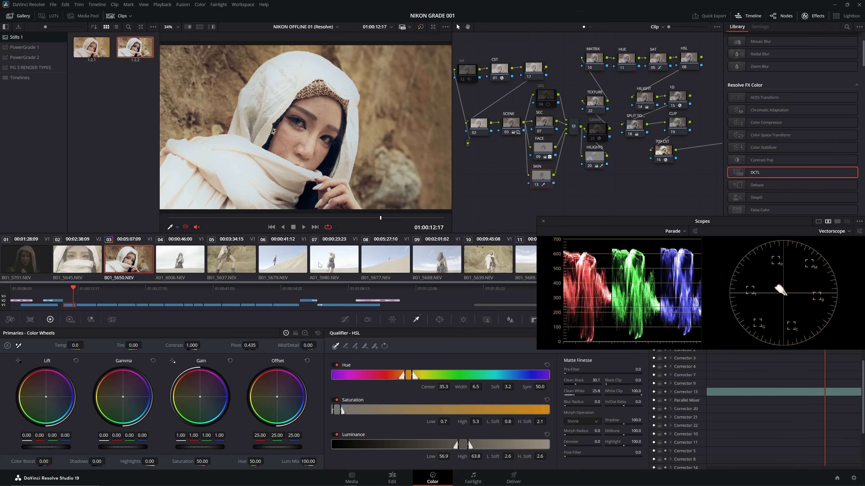
pyautogui.click(309, 347)
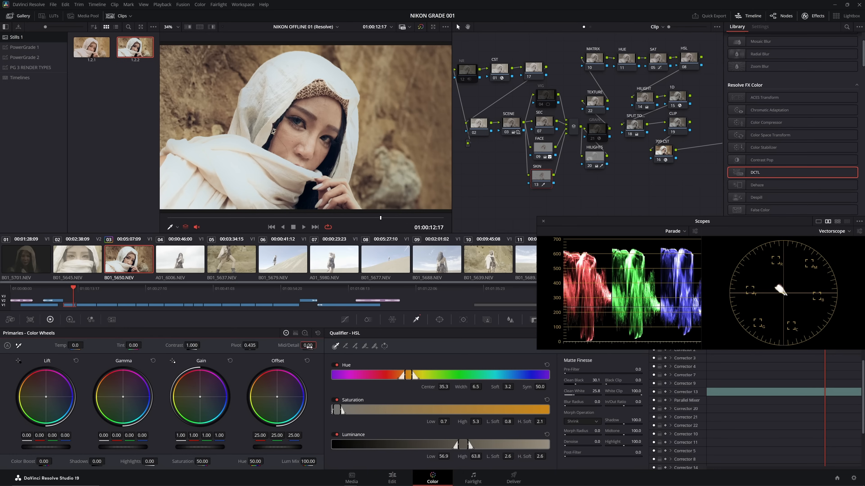
pyautogui.write('-30')
pyautogui.press('Return')
# - Toggle the FACE and SKIN nodes off and on to compare the portrait with and without their corrections
pyautogui.click(536, 185)
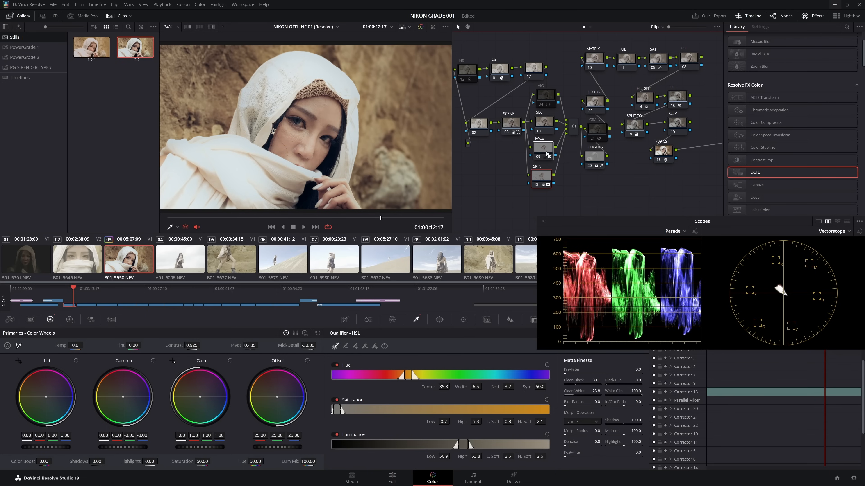
pyautogui.hotkey('ctrl', 'd')
pyautogui.hotkey('ctrl', 'd')
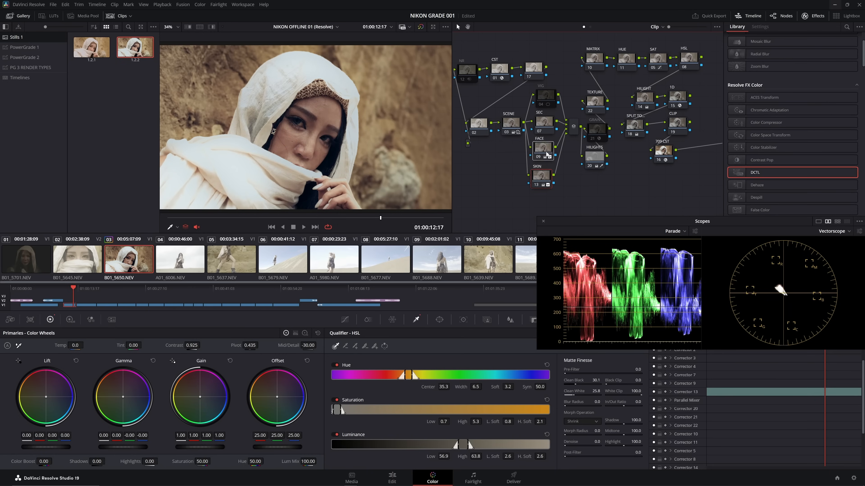
pyautogui.hotkey('ctrl', 'd')
pyautogui.hotkey('ctrl', 'd')
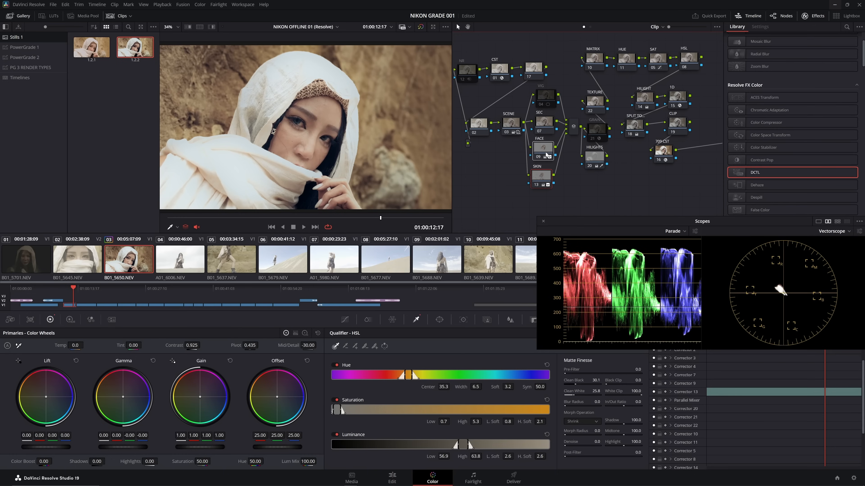
# - Add another node in parallel with SKIN, and play the clip with the woman's eyes enlarged to check their movement
pyautogui.click(543, 181)
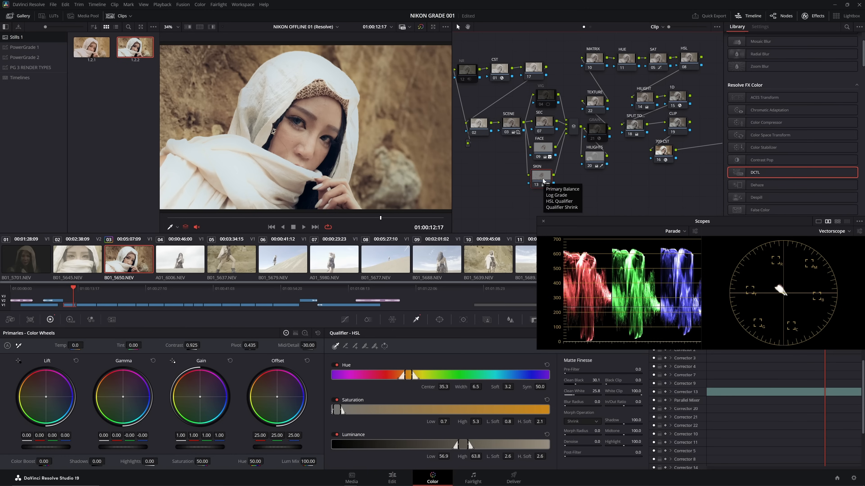
pyautogui.scroll(5, 380, 154)
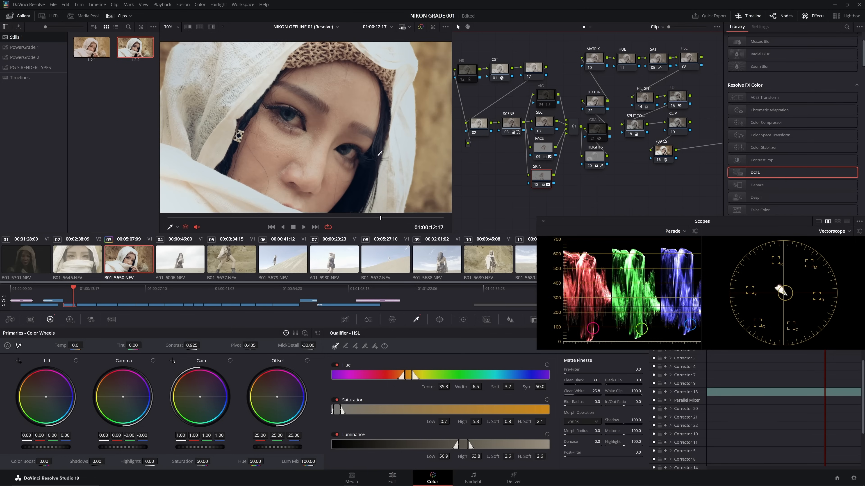
pyautogui.scroll(2, 380, 153)
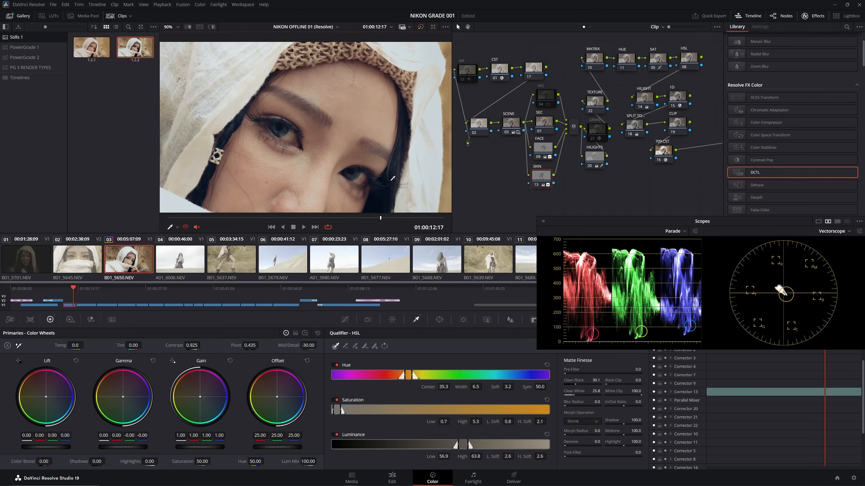
pyautogui.hotkey('alt', 'p')
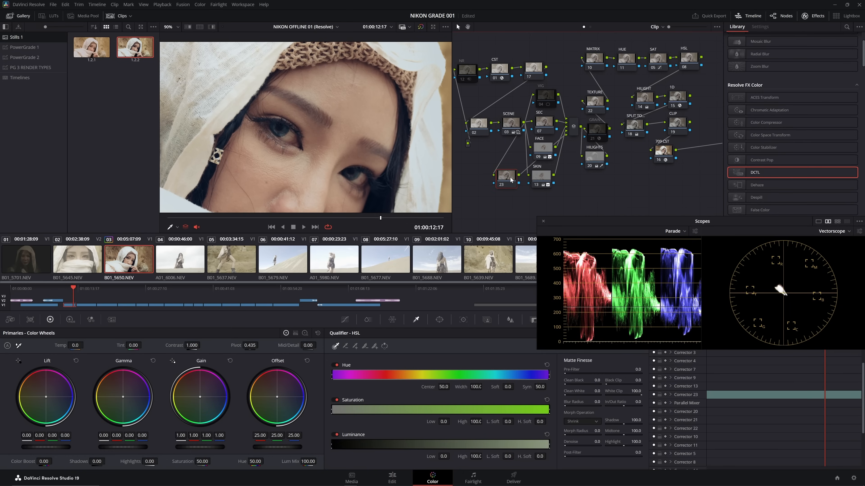
pyautogui.press('space')
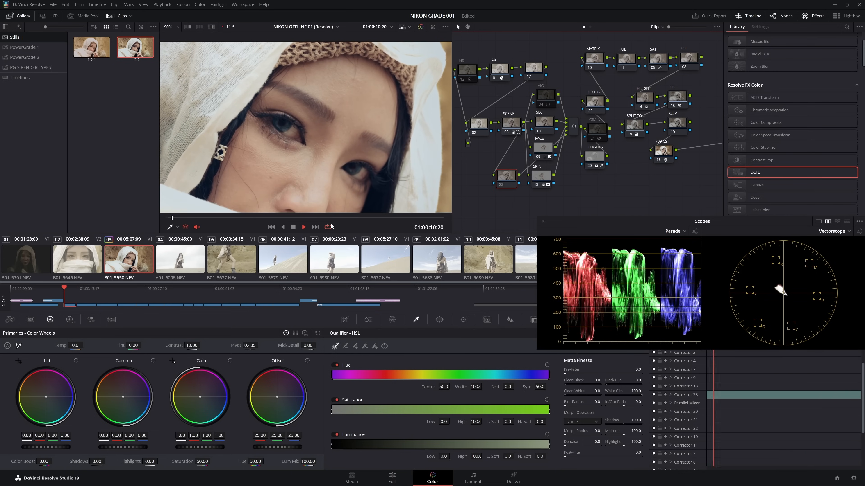
pyautogui.press('space')
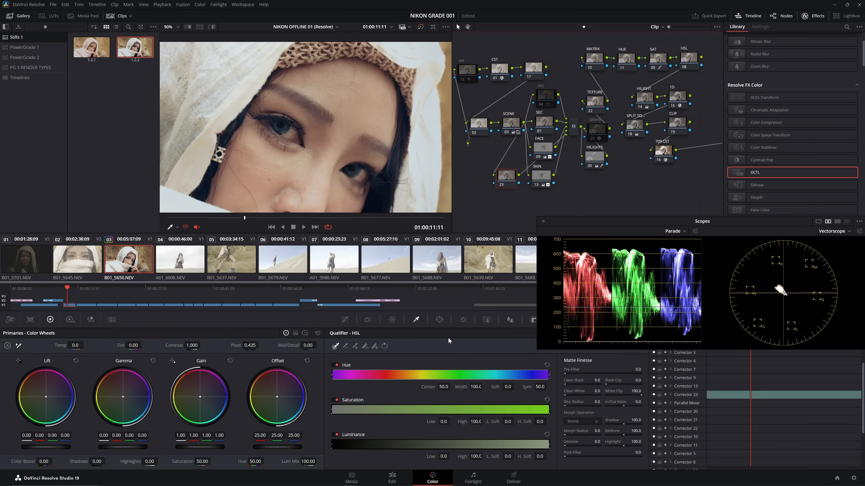
# - Draw a closed curve window around the woman's eye beside the earring, at the first frame of the clip
pyautogui.click(439, 321)
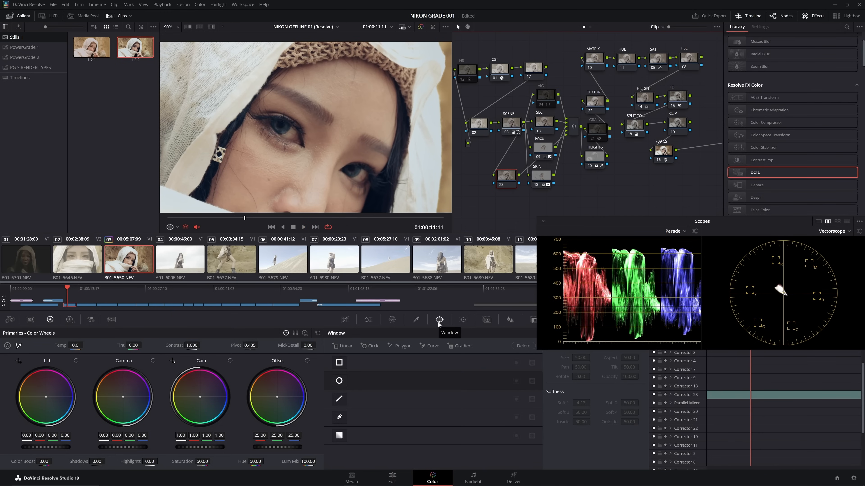
pyautogui.press('Up')
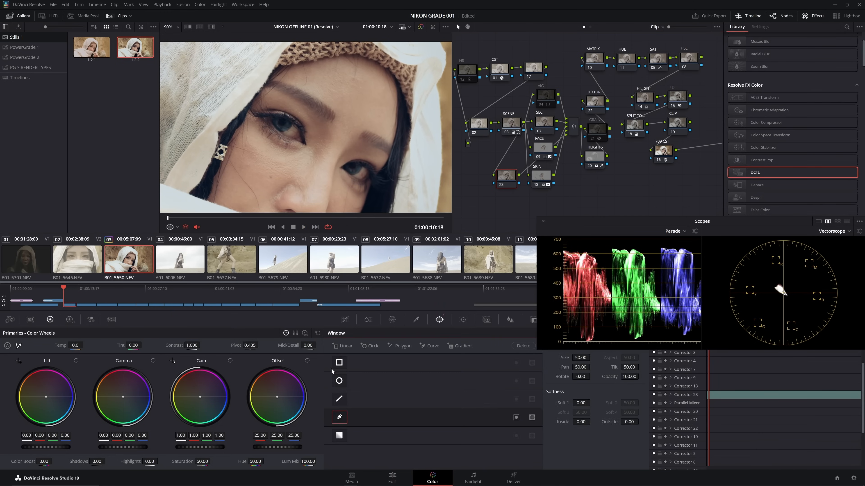
pyautogui.scroll(5, 293, 154)
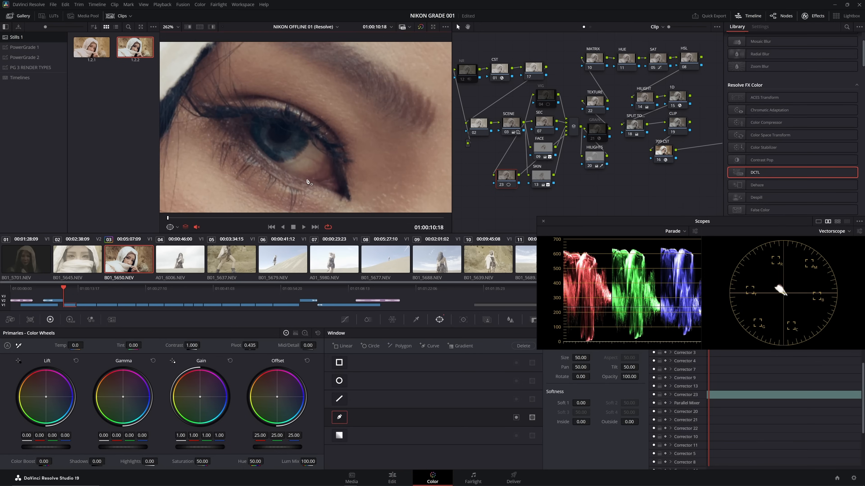
pyautogui.click(242, 121)
pyautogui.click(255, 143)
pyautogui.click(276, 166)
pyautogui.click(301, 178)
pyautogui.click(315, 176)
pyautogui.click(327, 162)
pyautogui.click(325, 146)
pyautogui.click(296, 127)
pyautogui.click(273, 118)
pyautogui.click(257, 116)
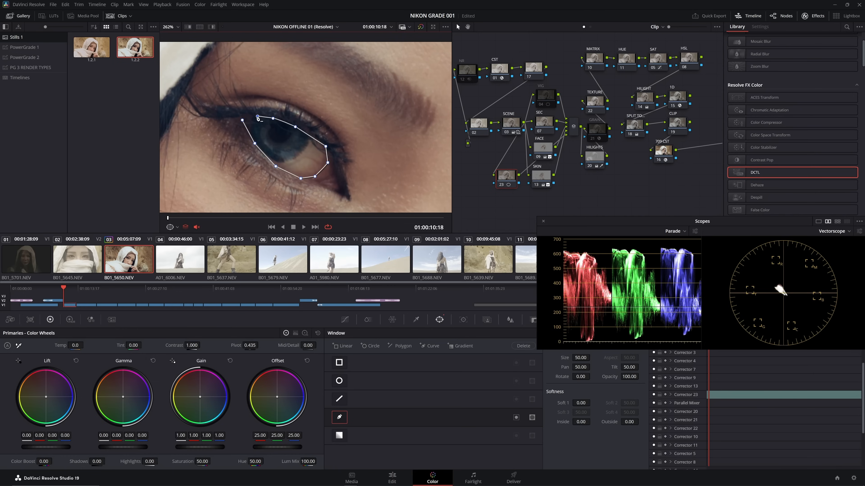
pyautogui.click(242, 121)
# - Smooth the curve window's corners and adjust its control points to follow the contour of the eye
pyautogui.moveTo(242, 121); pyautogui.dragTo(254, 147)
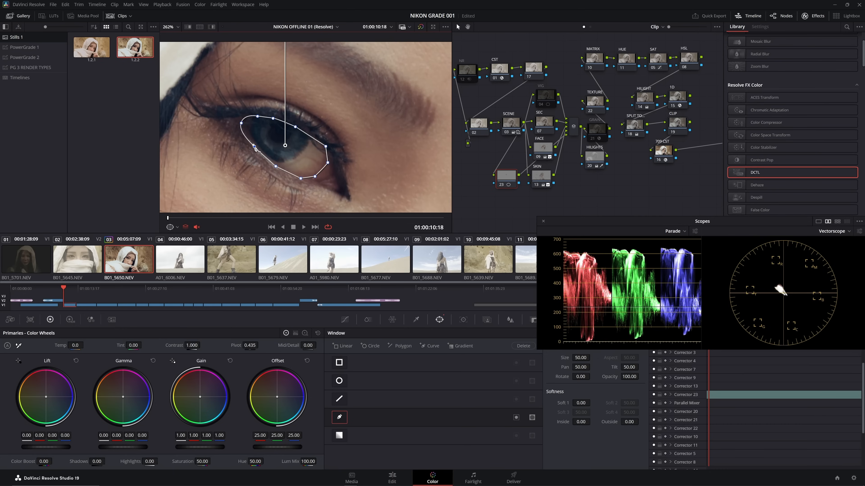
pyautogui.click(276, 166)
pyautogui.moveTo(316, 177); pyautogui.dragTo(334, 157)
pyautogui.doubleClick(318, 177)
pyautogui.doubleClick(326, 147)
pyautogui.moveTo(276, 167); pyautogui.dragTo(276, 164)
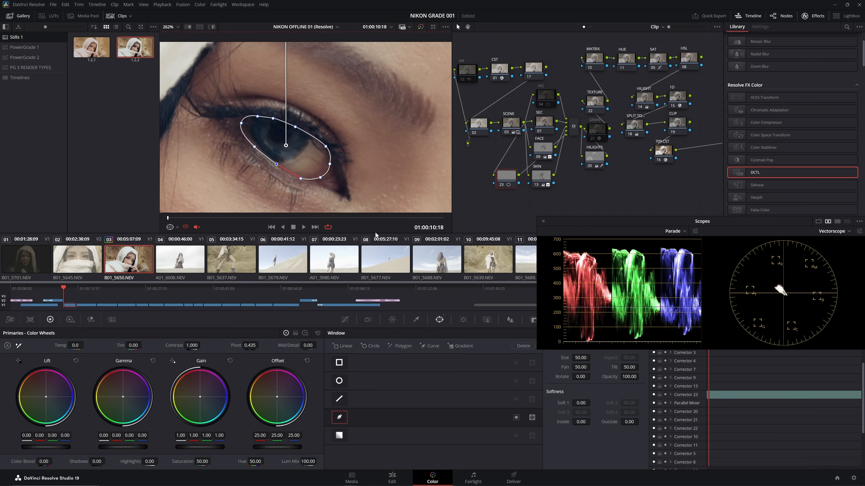
# - Set the eye window's softness to Inside 1.90 and Outside 0.94, judging it with the whole portrait in view
pyautogui.moveTo(626, 422); pyautogui.dragTo(640, 422)
pyautogui.moveTo(580, 423); pyautogui.dragTo(592, 422)
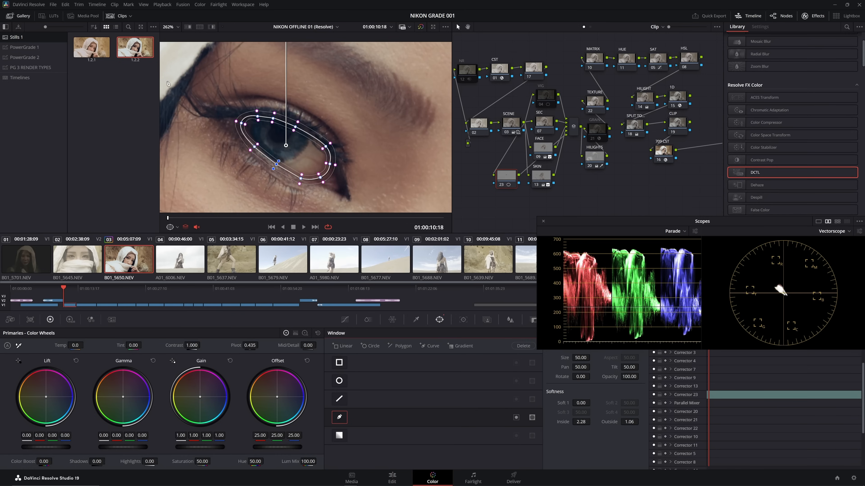
pyautogui.click(168, 27)
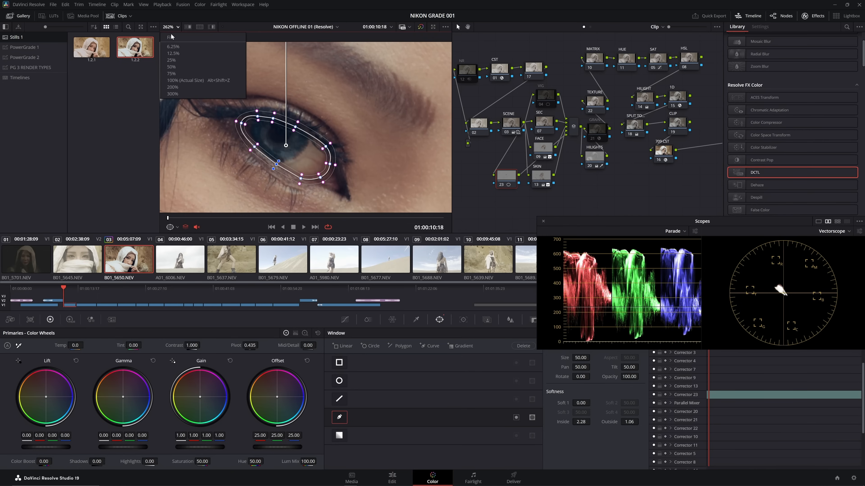
pyautogui.click(171, 36)
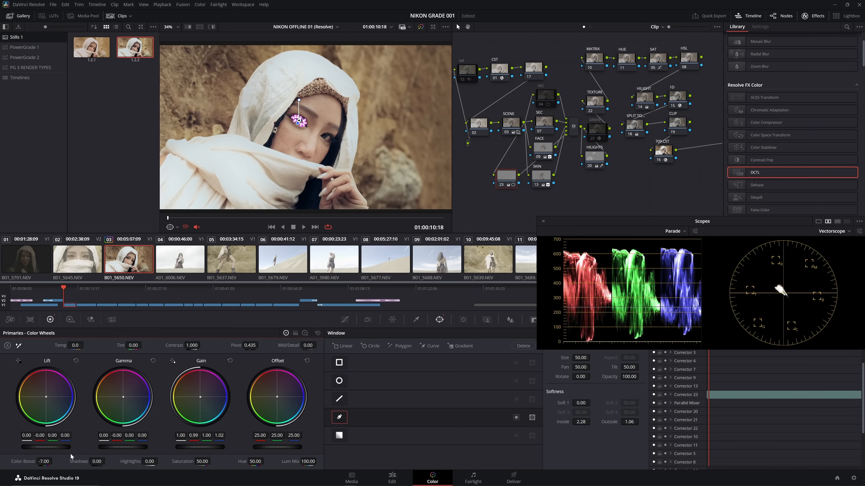
pyautogui.moveTo(628, 422); pyautogui.dragTo(641, 423)
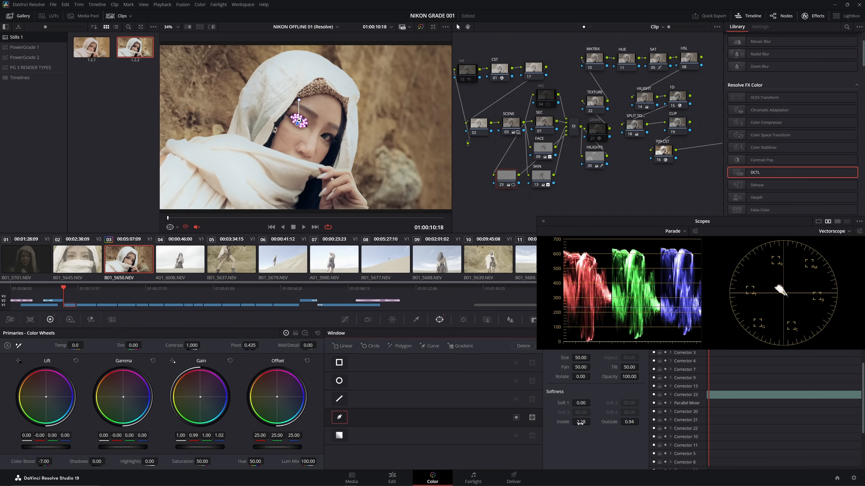
pyautogui.moveTo(581, 422)
pyautogui.mouseDown()
pyautogui.moveTo(592, 422)
pyautogui.moveTo(580, 423)
pyautogui.mouseUp()
# - Hide the window outline and examine the corrected eye close up
pyautogui.scroll(5, 306, 127)
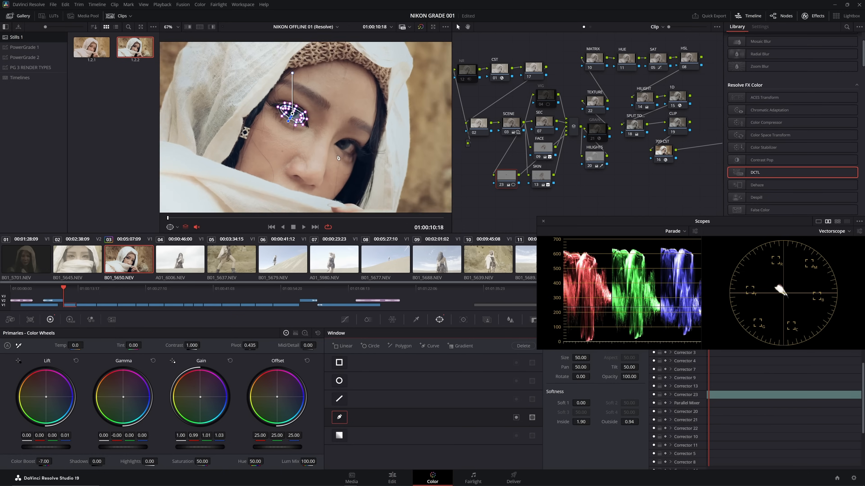
pyautogui.click(170, 228)
pyautogui.click(183, 239)
pyautogui.scroll(3, 280, 147)
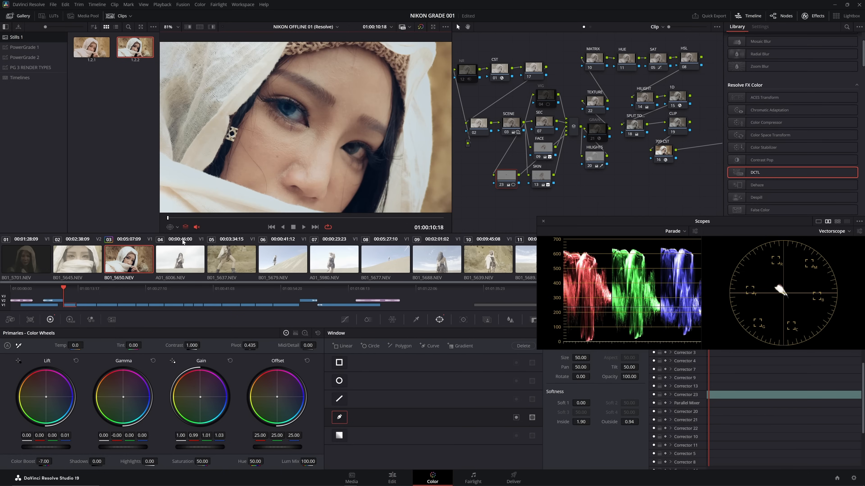
pyautogui.scroll(8, 280, 147)
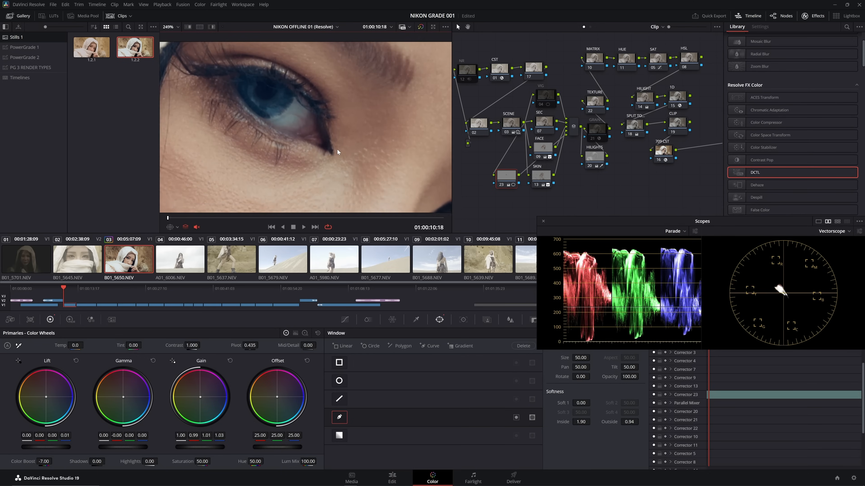
pyautogui.moveTo(360, 177); pyautogui.dragTo(362, 161)
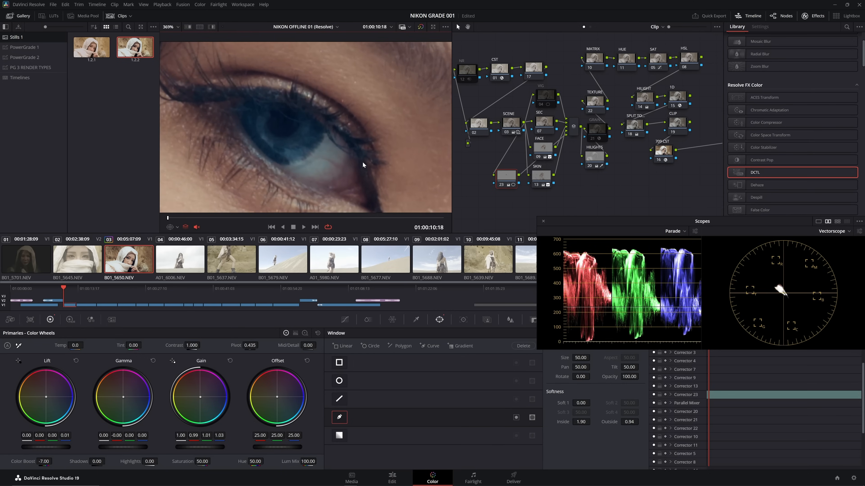
# - Label the new parallel node EYES and show the power window outline again
pyautogui.rightClick(507, 177)
pyautogui.click(513, 190)
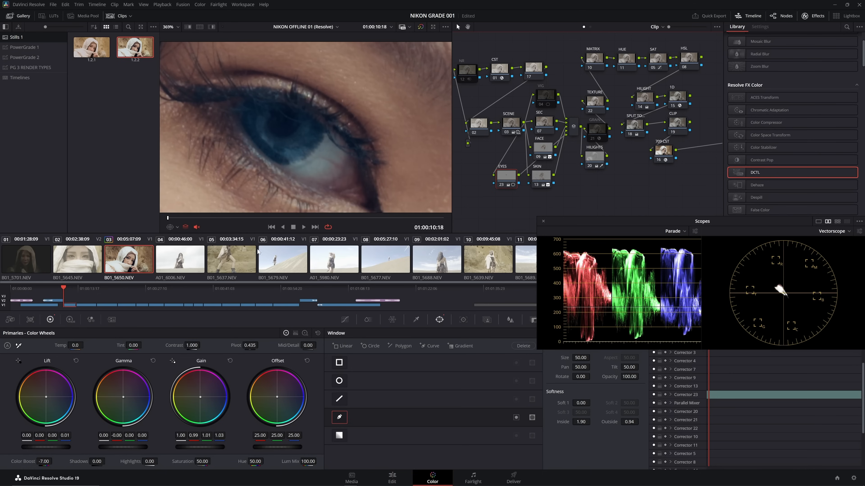
pyautogui.click(172, 226)
pyautogui.click(185, 256)
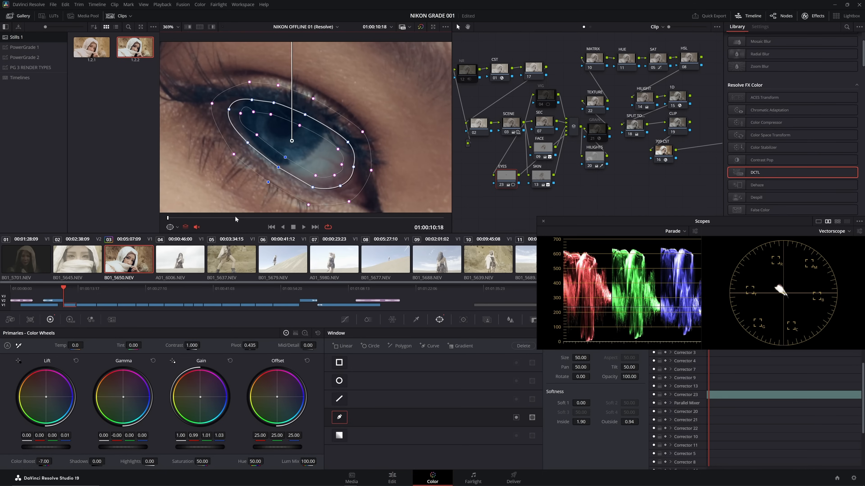
# - Tighten the eye window along the lower lid and outer corner, and track it through the clip
pyautogui.moveTo(277, 168); pyautogui.dragTo(252, 143)
pyautogui.moveTo(253, 112); pyautogui.dragTo(230, 114)
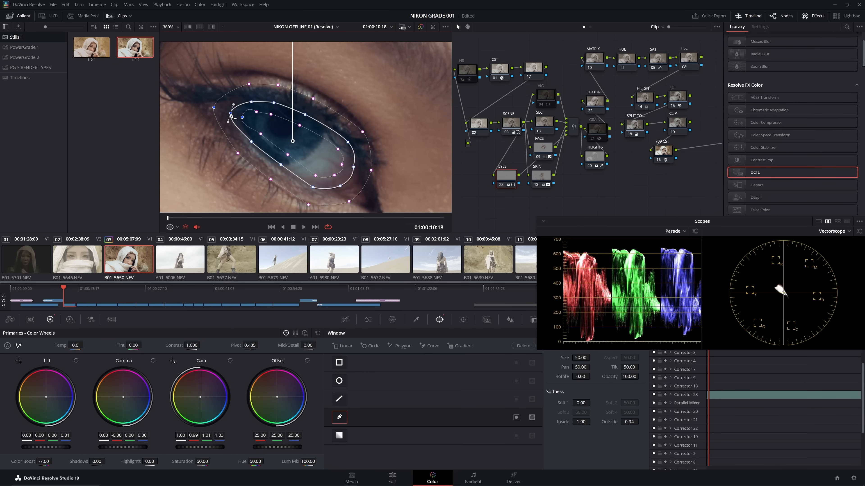
pyautogui.moveTo(340, 186); pyautogui.dragTo(318, 185)
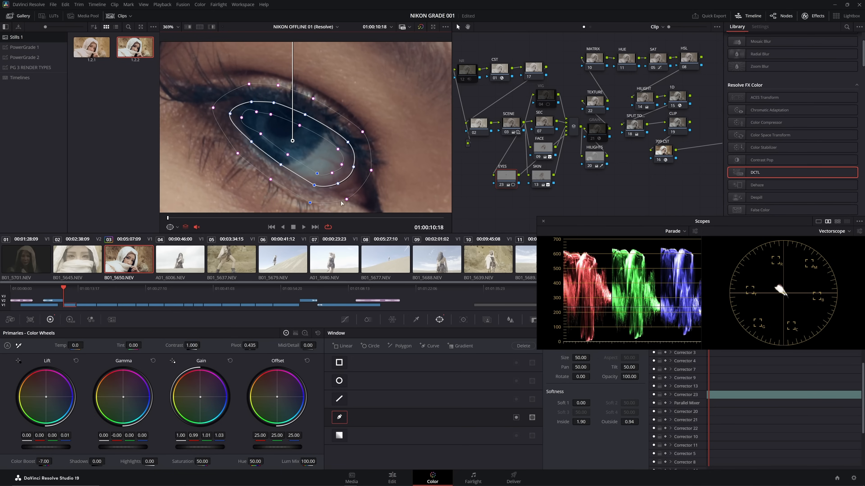
pyautogui.hotkey('ctrl', 't')
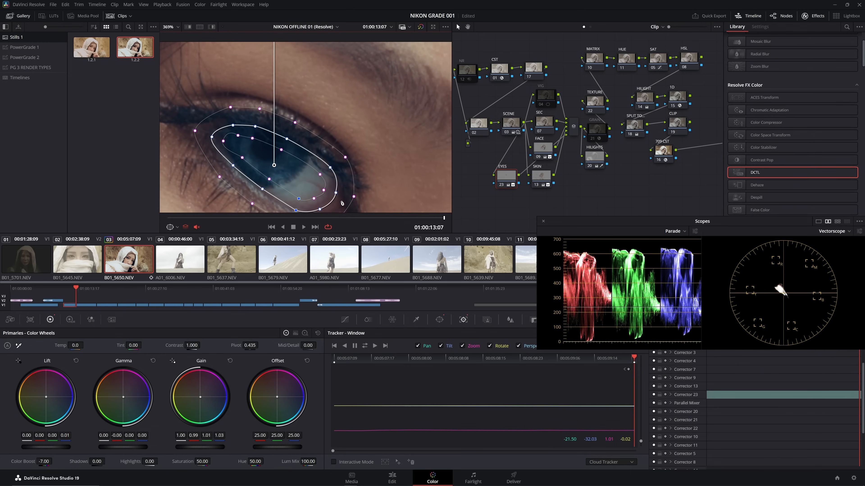
# - Return to the clip's first frame and add a second curve window to the EYES node for the other eye, enlarging the viewer
pyautogui.press('Up')
pyautogui.scroll(-5, 408, 172)
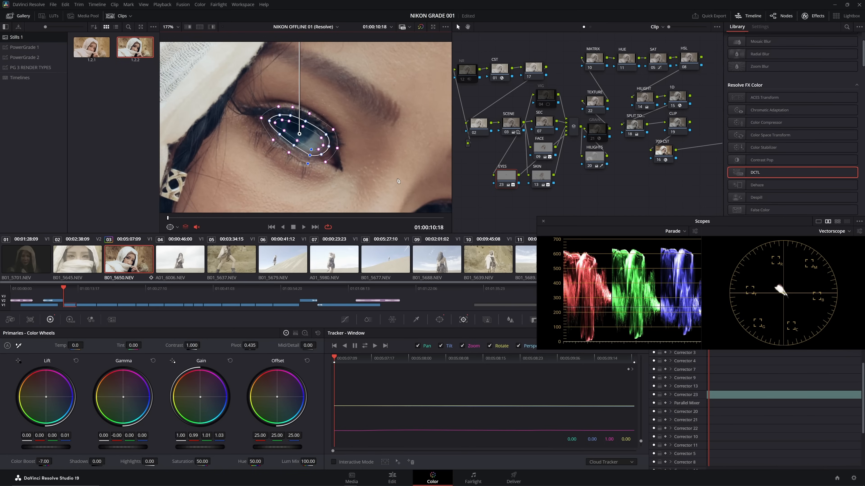
pyautogui.moveTo(409, 172); pyautogui.dragTo(341, 147)
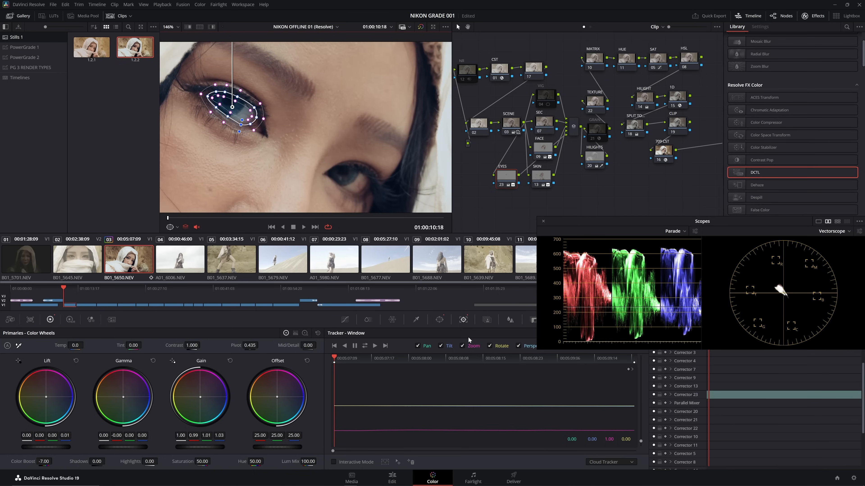
pyautogui.click(440, 320)
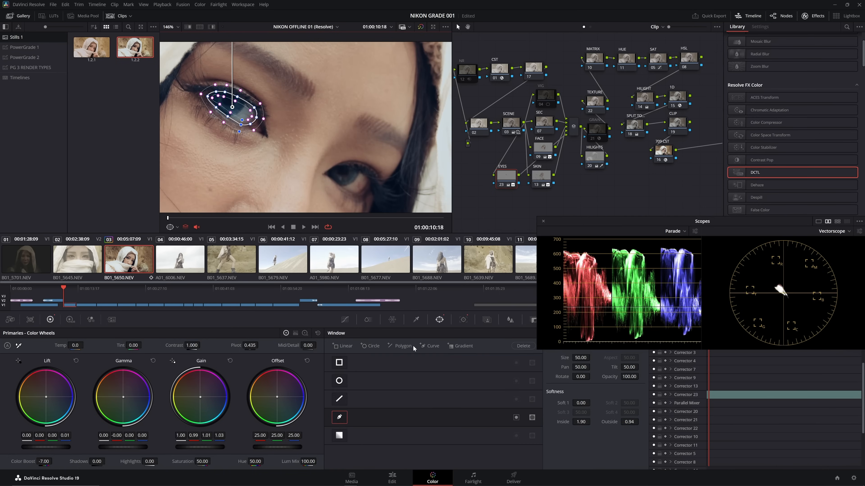
pyautogui.click(432, 345)
pyautogui.scroll(4, 310, 133)
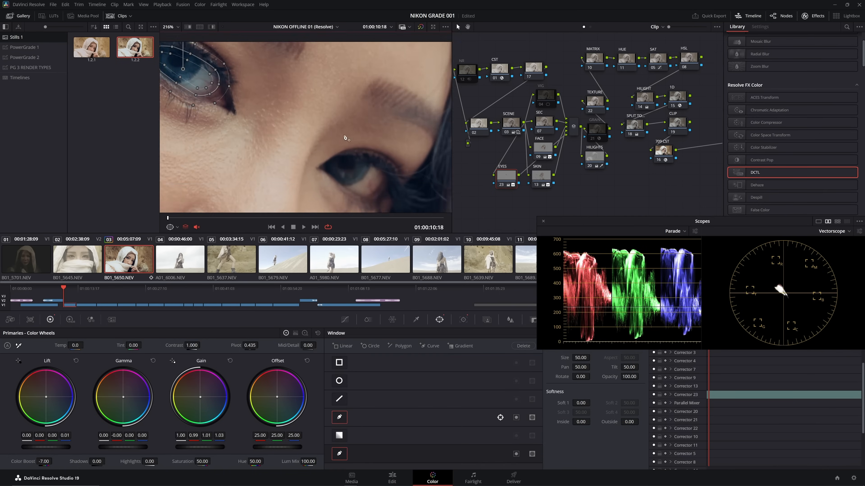
pyautogui.scroll(4, 310, 132)
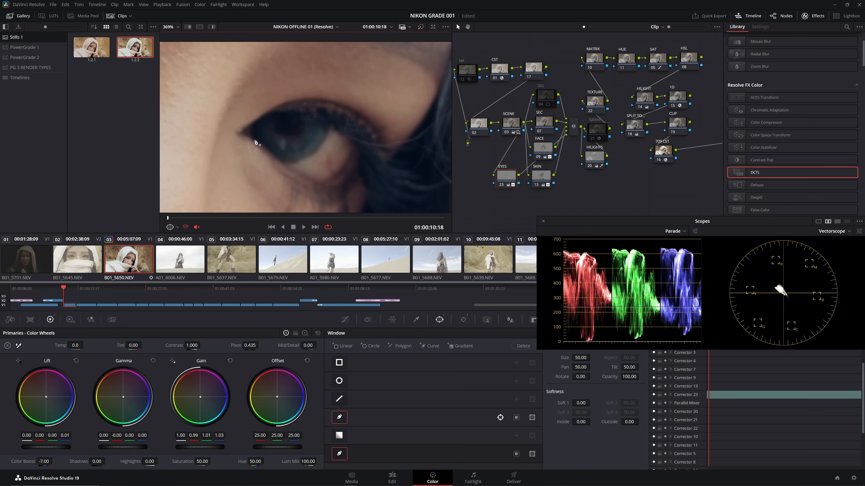
pyautogui.hotkey('shift', 'f')
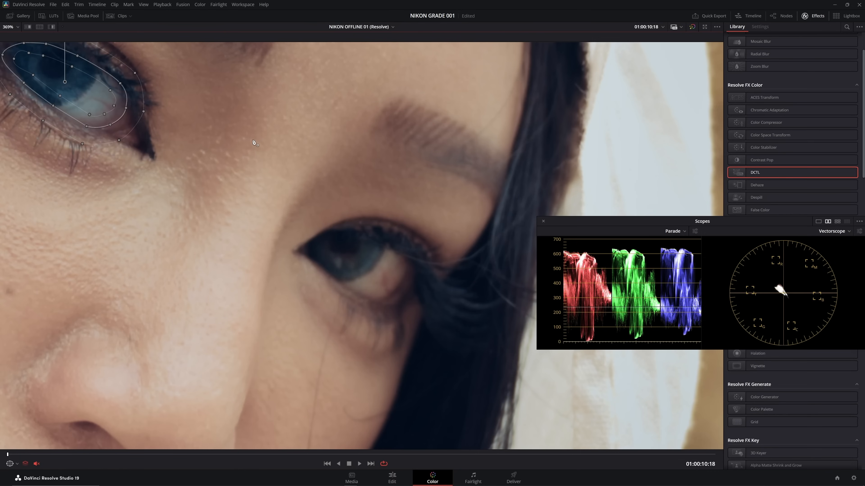
# - Draw a closed outline around the woman's other eye with the second curve window
pyautogui.click(304, 245)
pyautogui.click(327, 232)
pyautogui.click(363, 233)
pyautogui.click(385, 242)
pyautogui.click(409, 248)
pyautogui.click(415, 266)
pyautogui.click(416, 279)
pyautogui.click(397, 298)
pyautogui.click(378, 303)
pyautogui.click(349, 292)
pyautogui.click(325, 276)
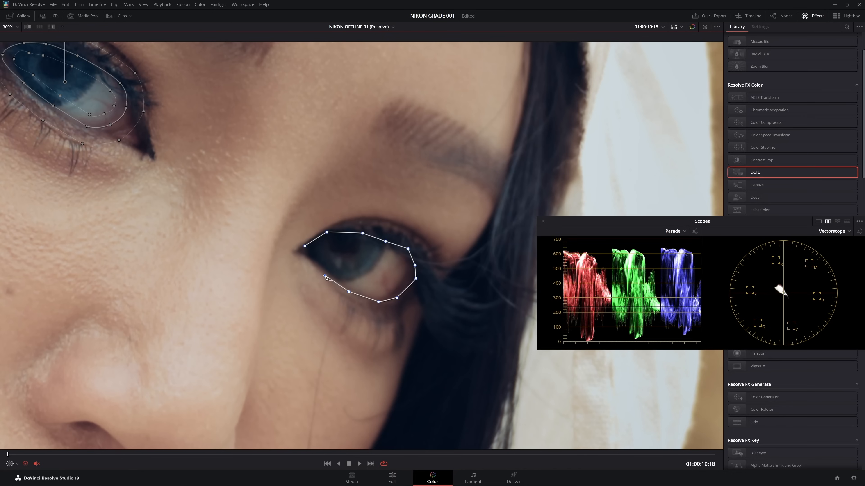
pyautogui.click(312, 260)
pyautogui.click(305, 246)
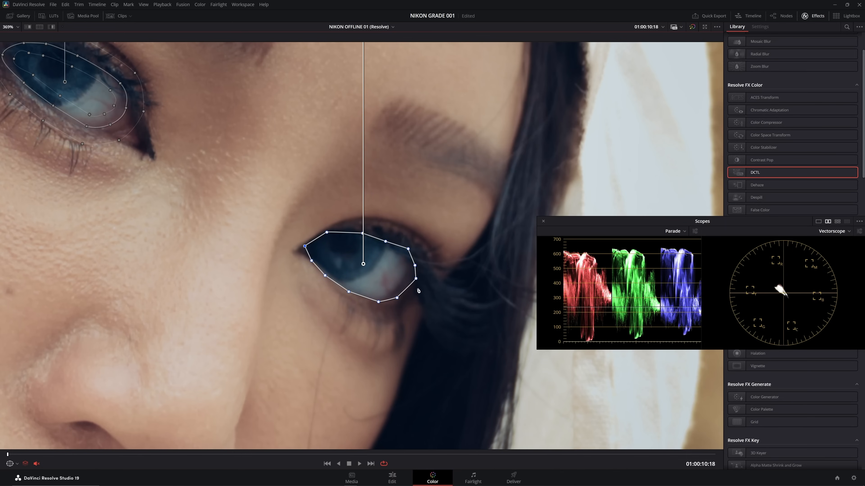
# - Adjust the second window's control points and curves at the upper lid and outer corner to fit the eye
pyautogui.moveTo(326, 233); pyautogui.dragTo(307, 248)
pyautogui.moveTo(397, 297); pyautogui.dragTo(415, 281)
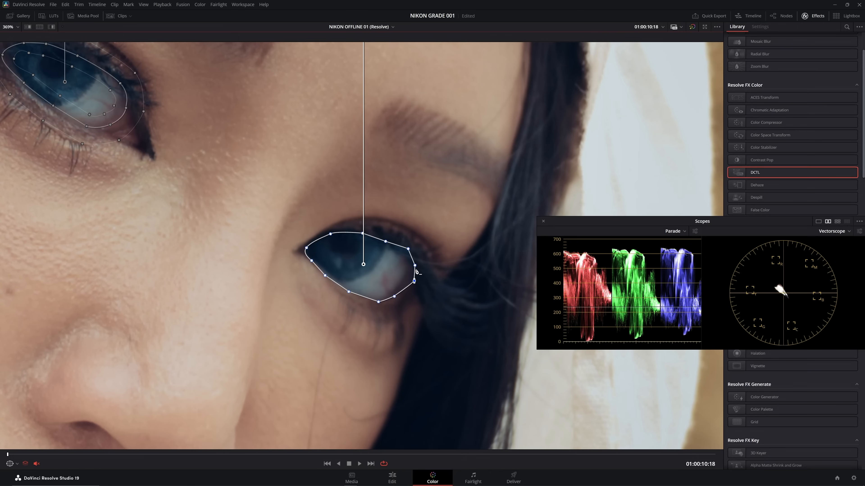
pyautogui.click(409, 249)
pyautogui.moveTo(408, 249); pyautogui.dragTo(407, 252)
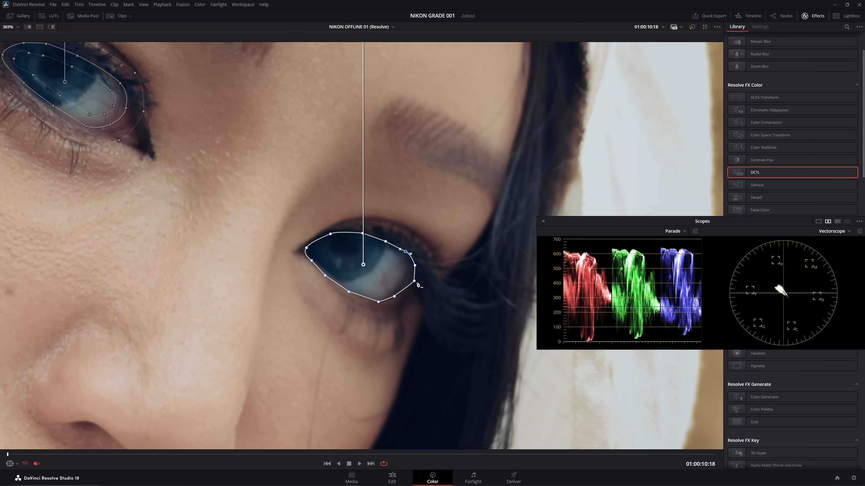
# - Set the second window's softness to Inside 3.20 and Outside 2.12, reduce its size slightly, and track it through the clip
pyautogui.hotkey('alt', 'f')
pyautogui.moveTo(628, 423); pyautogui.dragTo(640, 423)
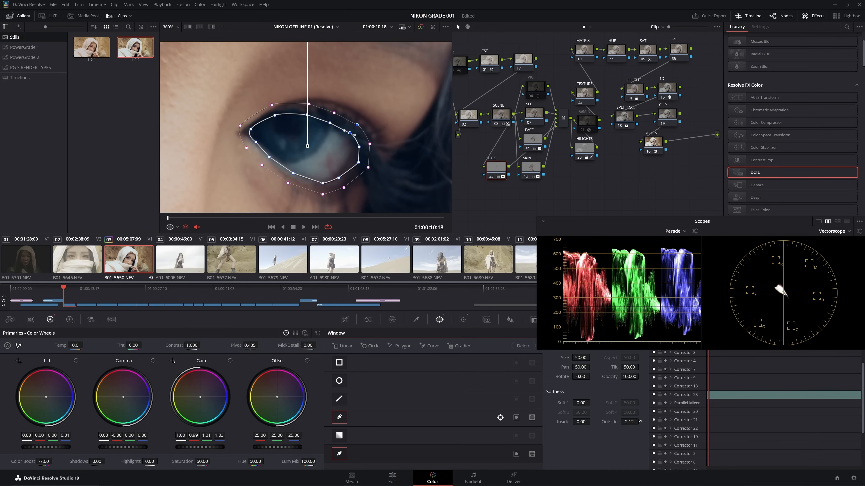
pyautogui.moveTo(581, 429); pyautogui.dragTo(570, 358)
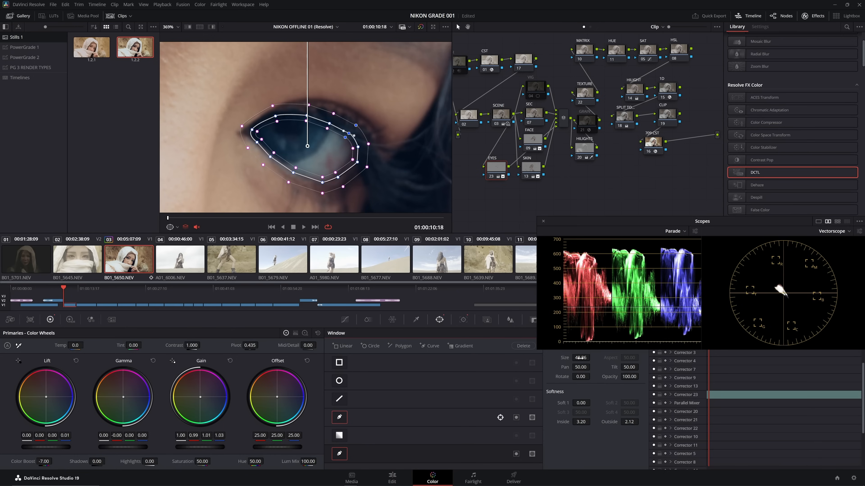
pyautogui.hotkey('ctrl', 't')
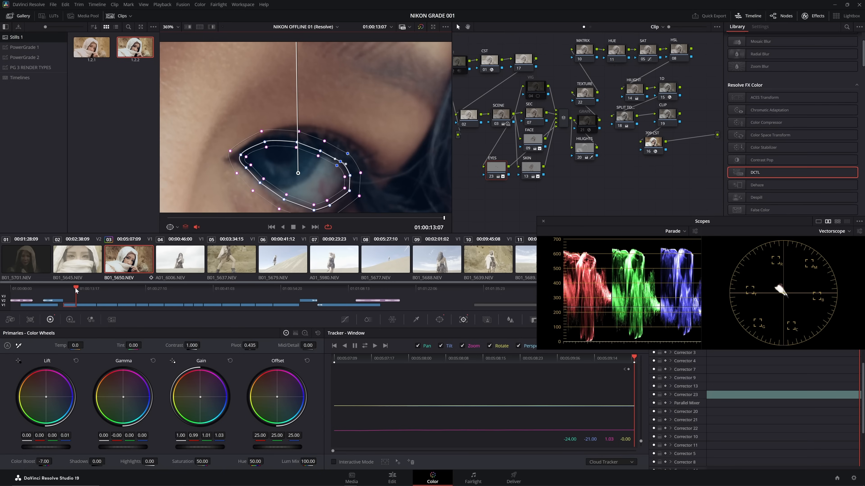
# - Move to frame 01:00:12:22, show the whole picture in the viewer and turn off the on-screen window overlay
pyautogui.moveTo(75, 287); pyautogui.dragTo(74, 288)
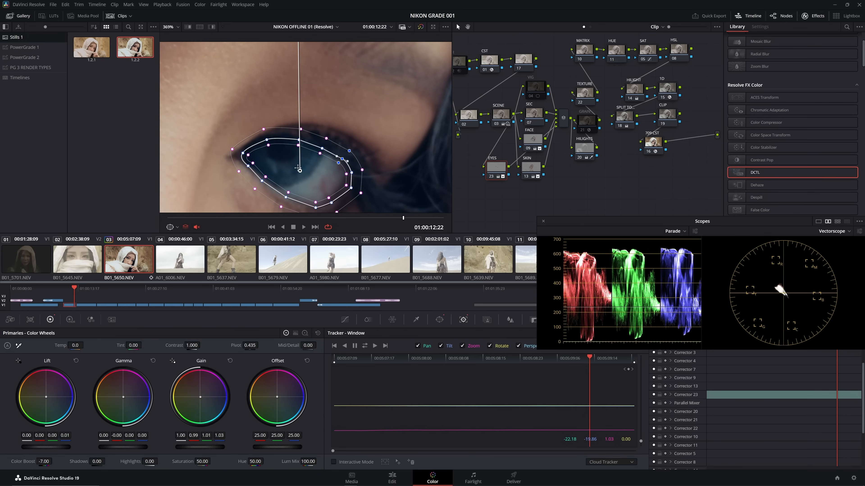
pyautogui.scroll(-2, 306, 130)
pyautogui.click(171, 39)
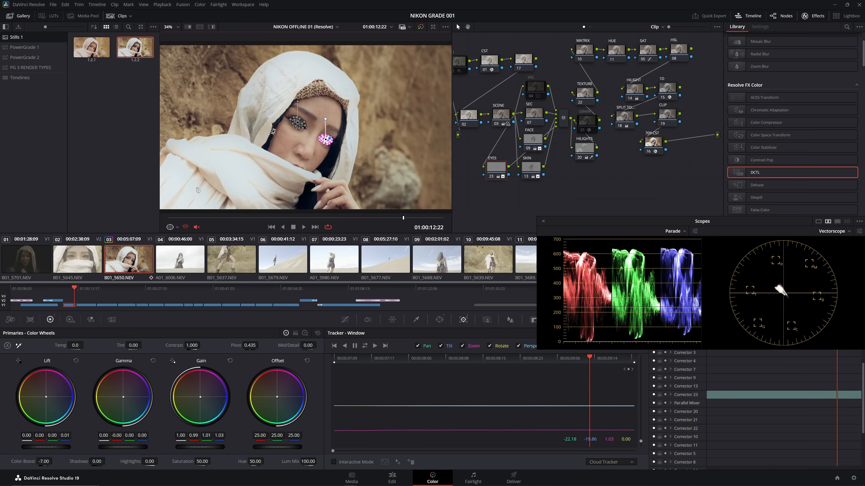
pyautogui.click(170, 228)
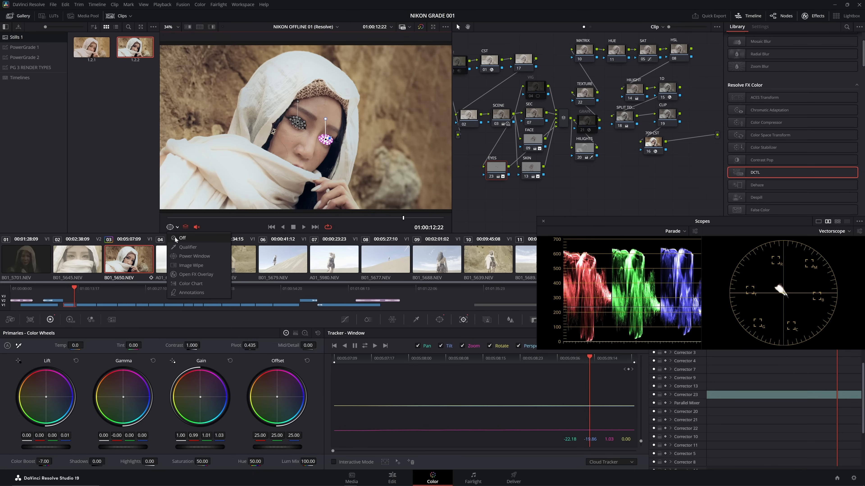
pyautogui.click(194, 238)
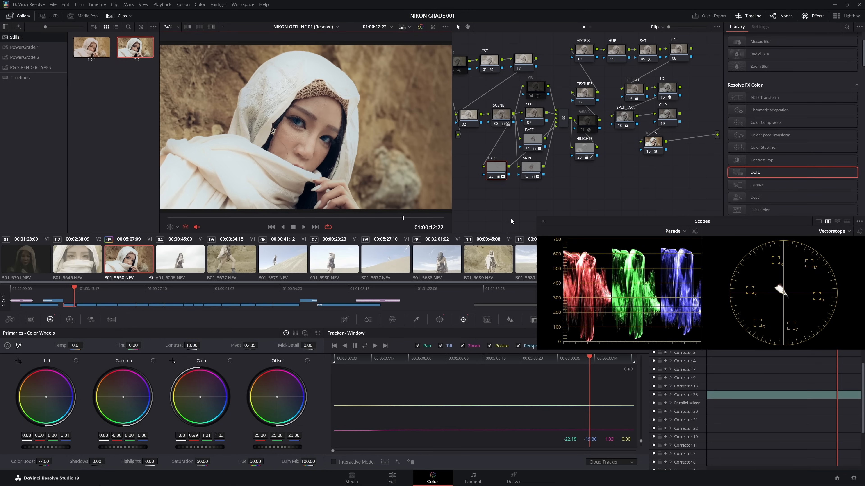
# - Switch the HILIGHTS node off and back on to compare its effect on the picture
pyautogui.click(580, 158)
pyautogui.click(580, 159)
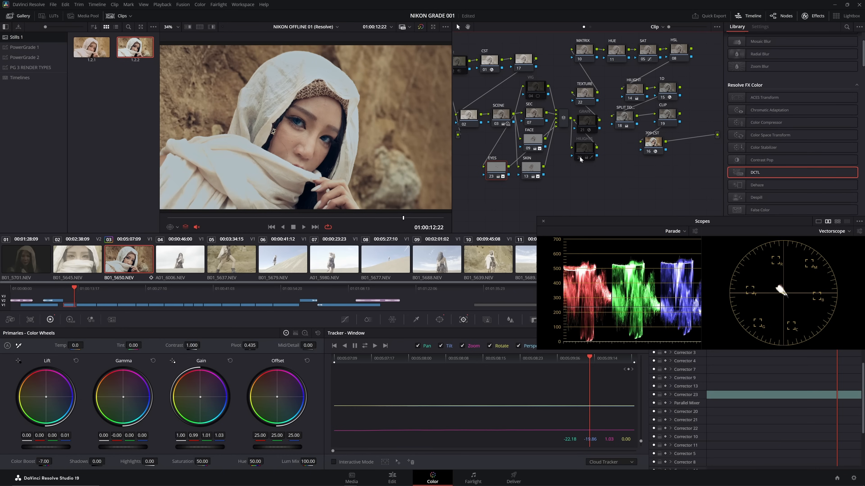
pyautogui.click(581, 159)
pyautogui.click(581, 159)
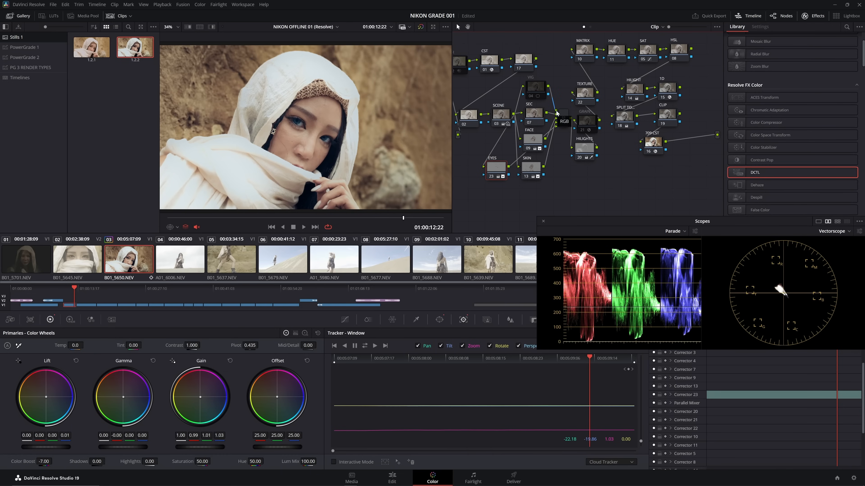
# - Enable the VIG node and fit its circle window around the face with Rotate -29.51, Pan 49.75, Tilt 48.95 and Aspect 67.51
pyautogui.click(532, 97)
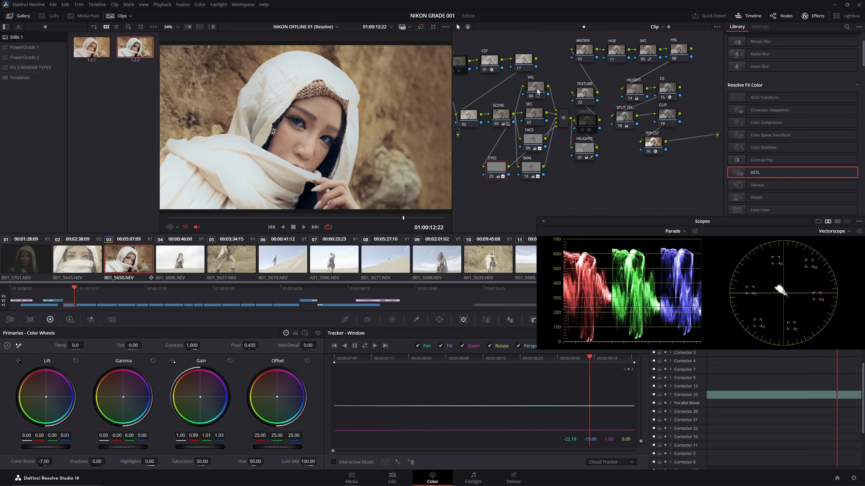
pyautogui.click(439, 322)
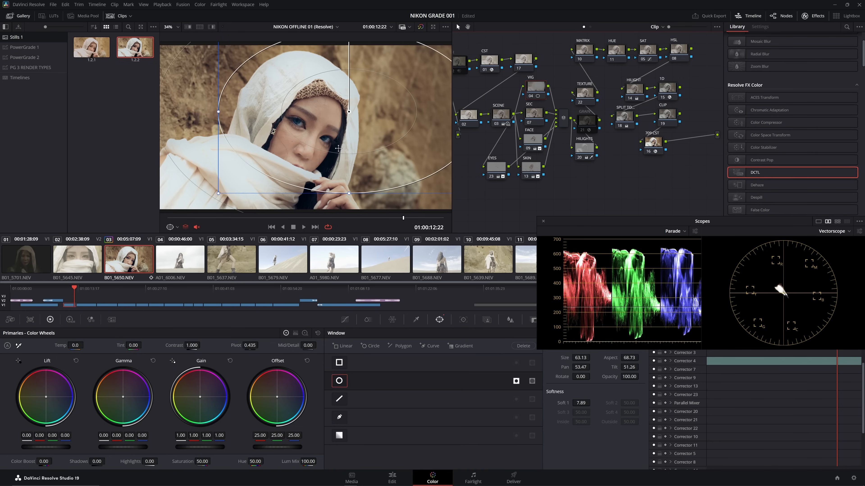
pyautogui.scroll(-3, 338, 148)
pyautogui.moveTo(333, 62); pyautogui.dragTo(306, 71)
pyautogui.moveTo(333, 117); pyautogui.dragTo(305, 131)
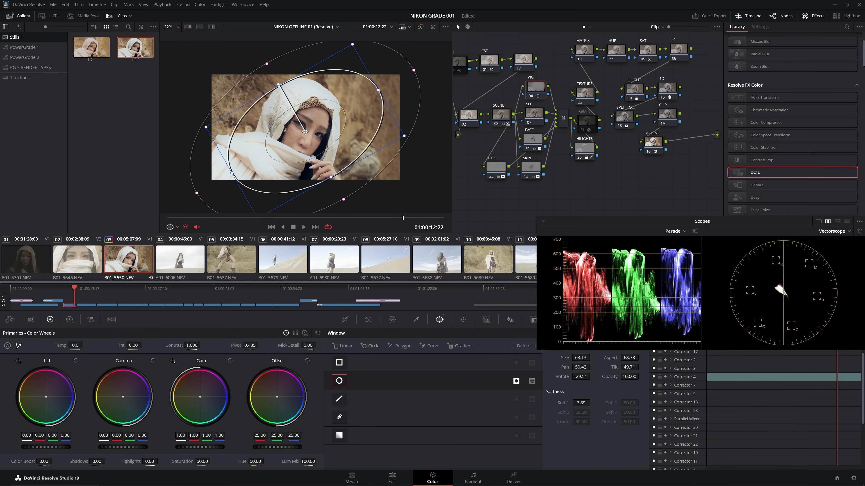
pyautogui.moveTo(404, 136); pyautogui.dragTo(382, 135)
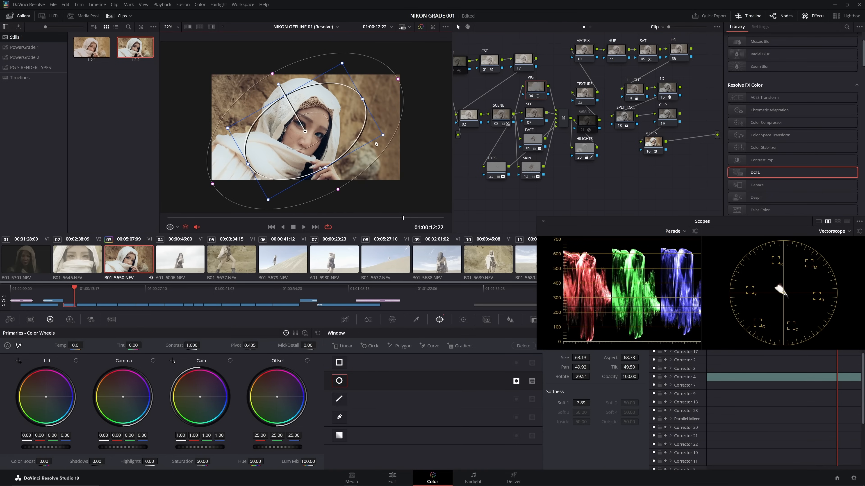
pyautogui.moveTo(314, 141); pyautogui.dragTo(306, 133)
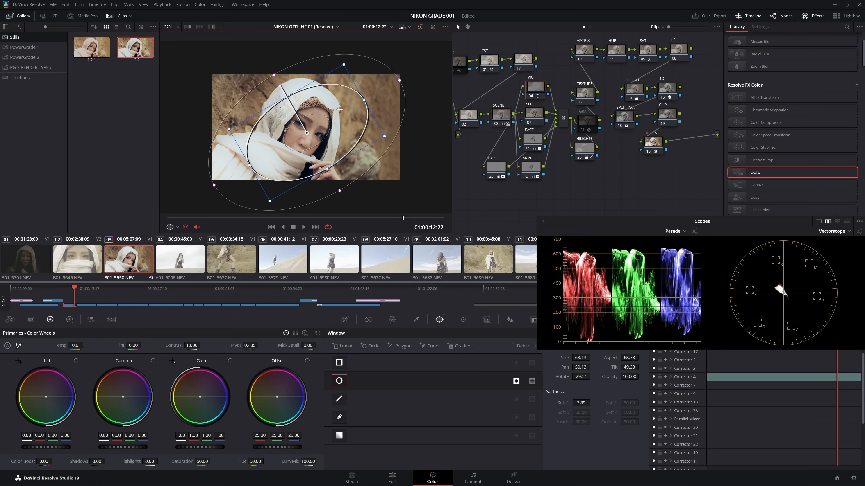
pyautogui.moveTo(365, 101); pyautogui.dragTo(362, 103)
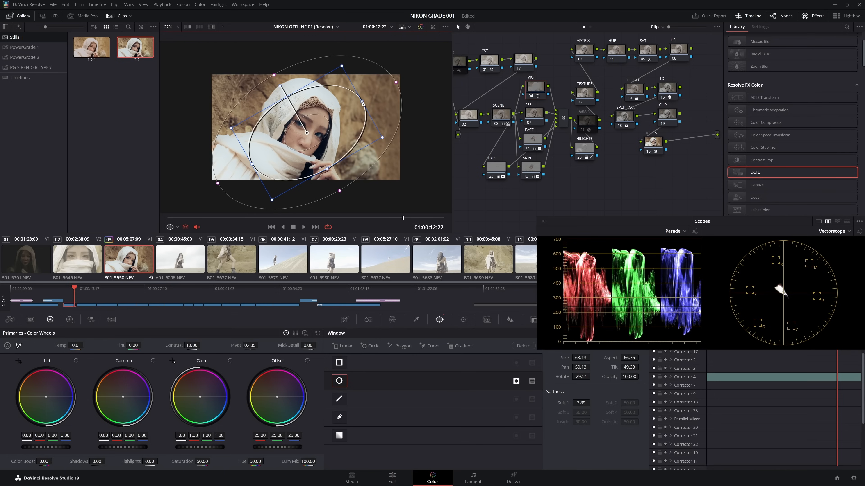
pyautogui.moveTo(307, 133); pyautogui.dragTo(303, 136)
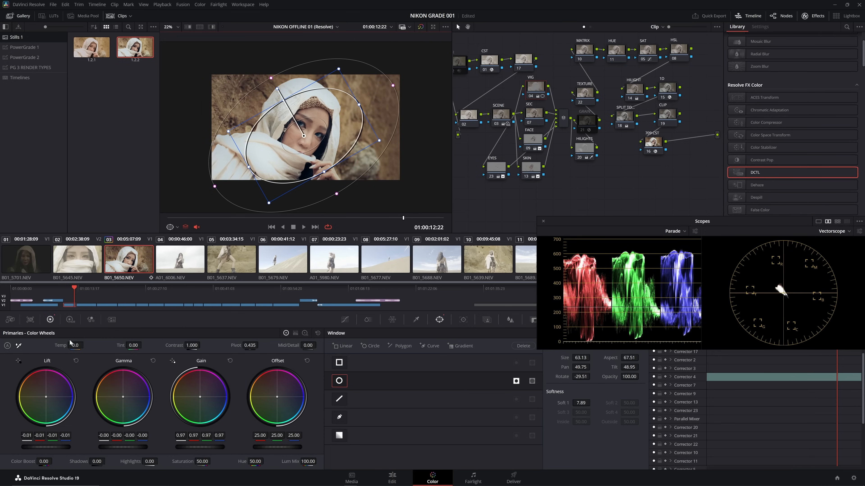
# - Set the vignette window's softness to 10.21 and toggle the VIG node to compare the result
pyautogui.moveTo(568, 403); pyautogui.dragTo(592, 403)
pyautogui.moveTo(379, 140); pyautogui.dragTo(405, 140)
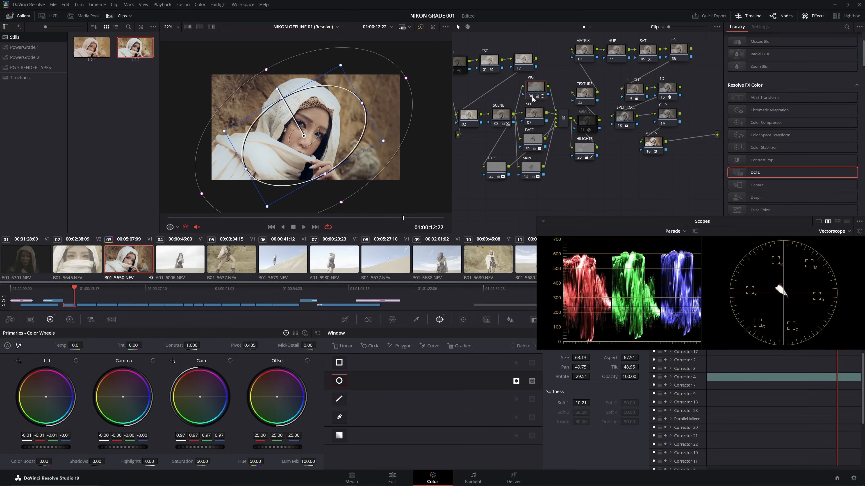
pyautogui.click(532, 97)
pyautogui.click(532, 97)
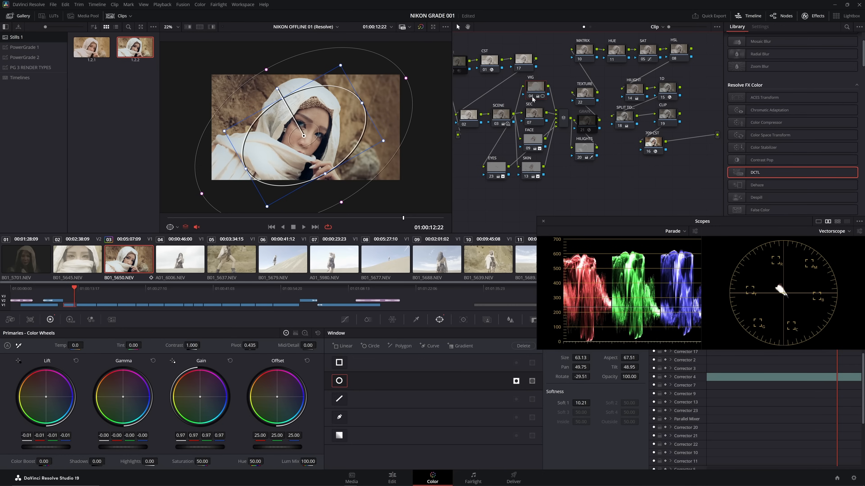
# - Set the viewer's window outline to Only UI and check the vignette again by switching the VIG node off and on
pyautogui.click(445, 26)
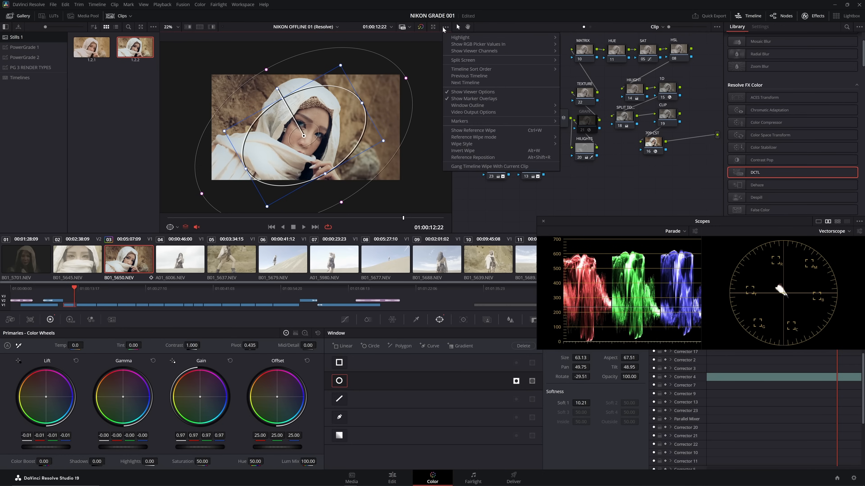
pyautogui.moveTo(529, 107)
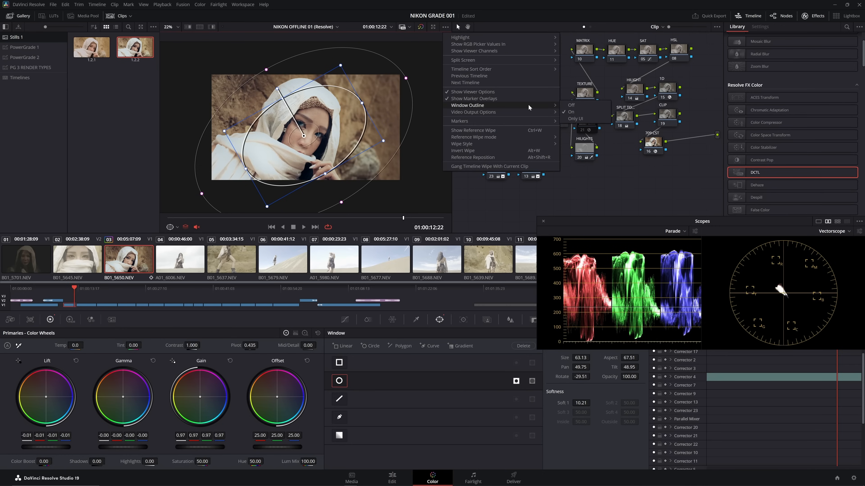
pyautogui.click(577, 119)
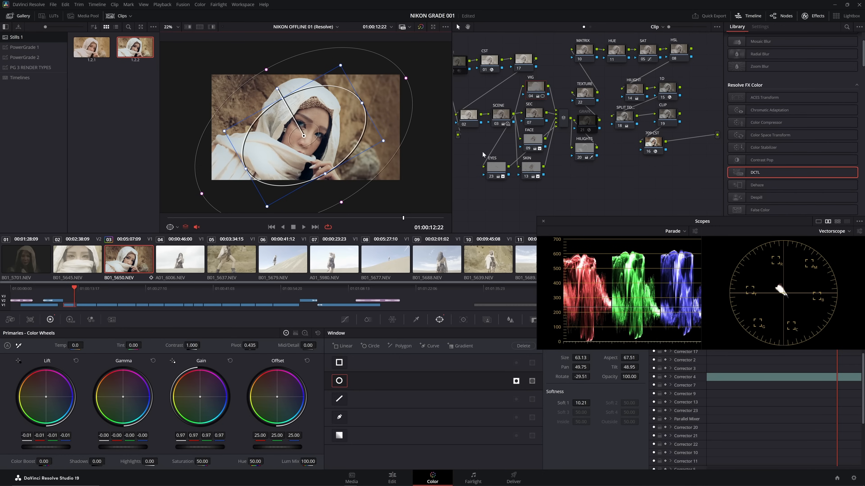
pyautogui.click(532, 99)
pyautogui.click(531, 98)
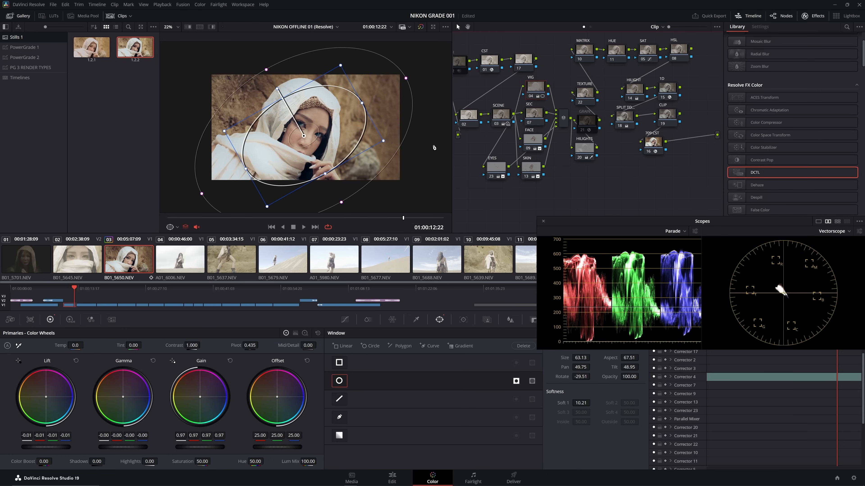
# - Grab a still of the graded frame and set gallery grades to apply using Keyframes Aligning Source Timecode
pyautogui.rightClick(331, 117)
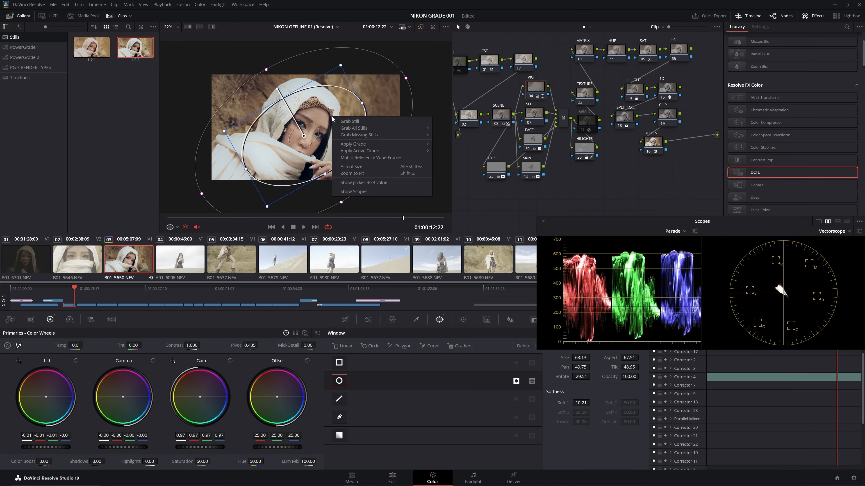
pyautogui.click(347, 126)
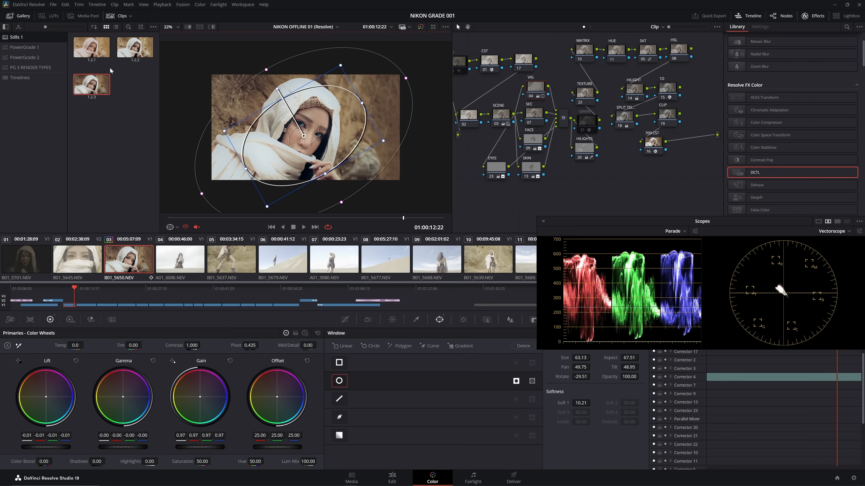
pyautogui.rightClick(118, 130)
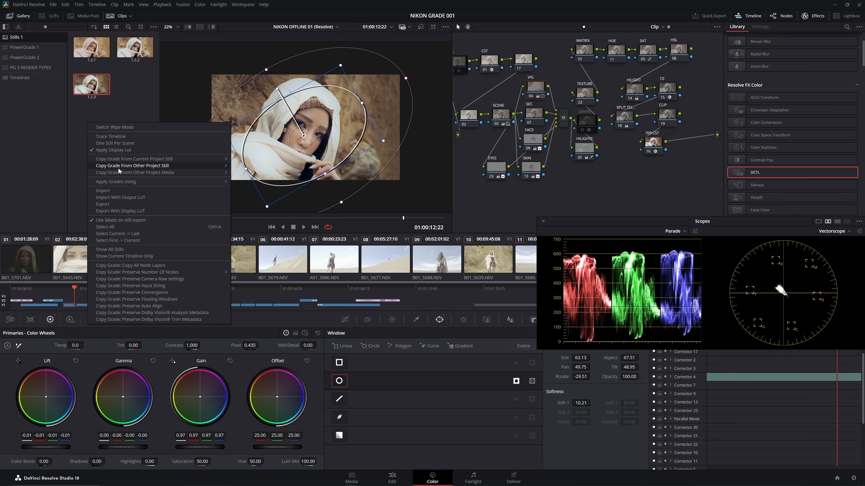
pyautogui.moveTo(119, 182)
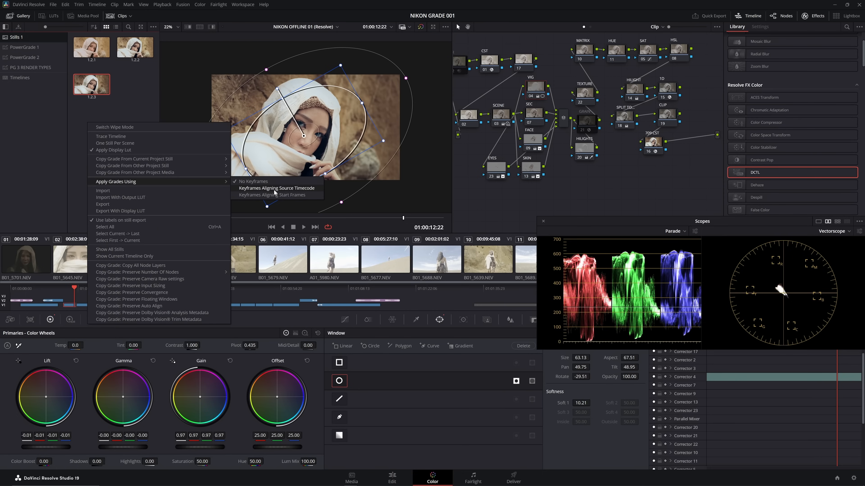
pyautogui.click(259, 189)
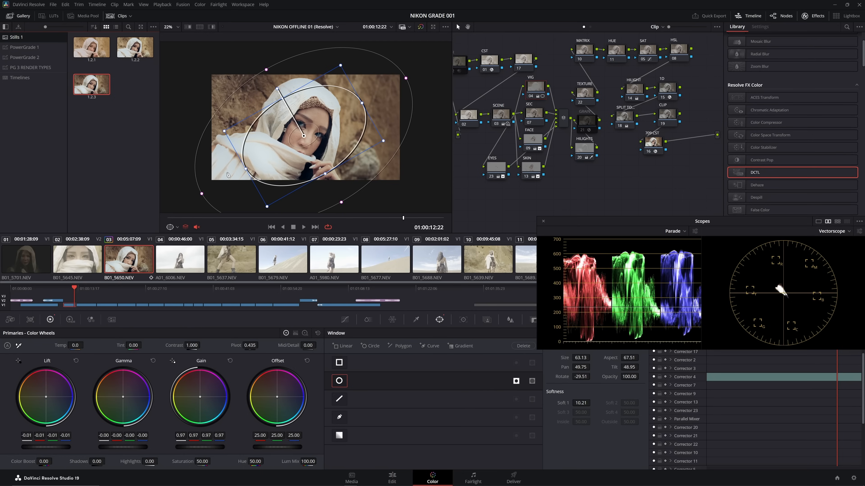
# - Compare the grading stages by applying stills 1.2.1 and 1.2.2 to the clip, ending with the newest still 1.2.3
pyautogui.doubleClick(99, 51)
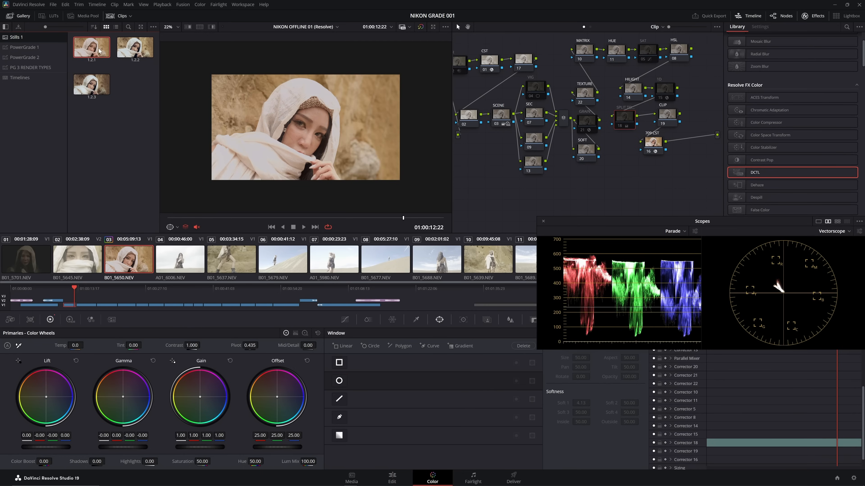
pyautogui.doubleClick(126, 54)
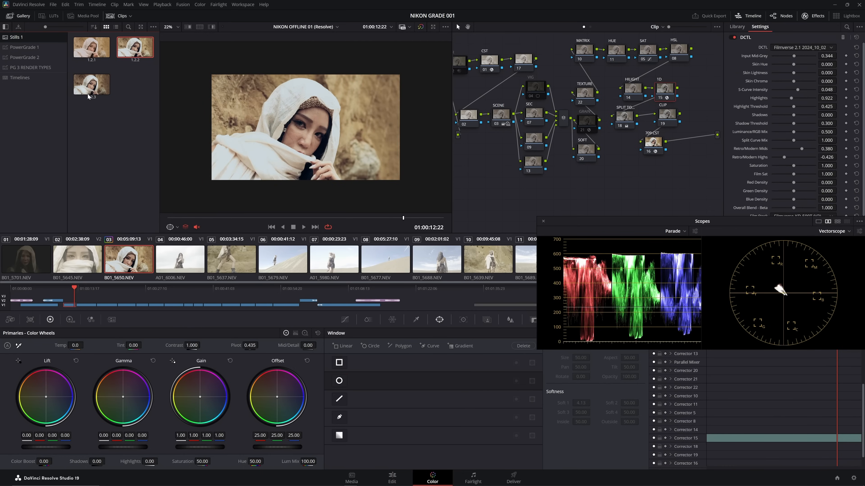
pyautogui.doubleClick(92, 84)
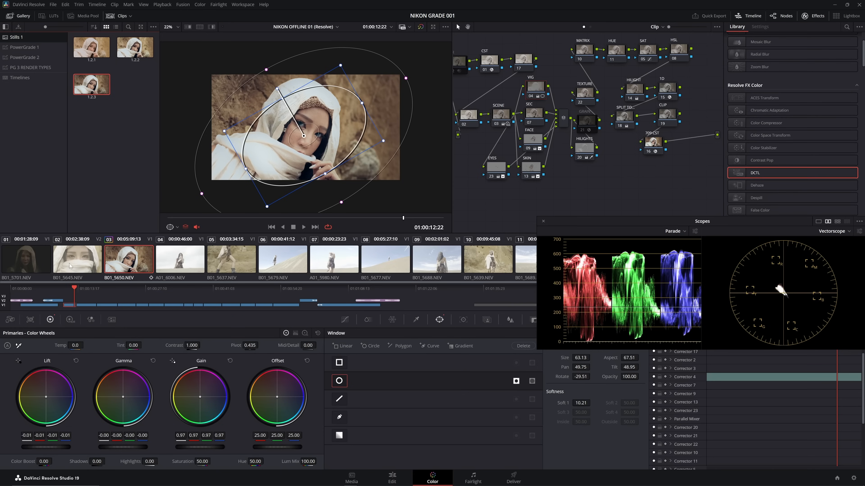
# - Apply the finished close-up grade to clip 02 and disable its VIG, SKIN, EYES and FACE nodes
pyautogui.click(65, 266)
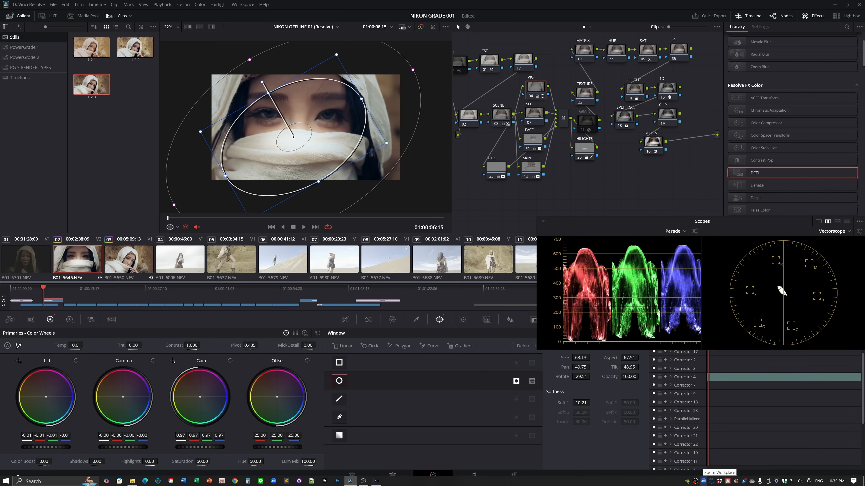
pyautogui.click(532, 98)
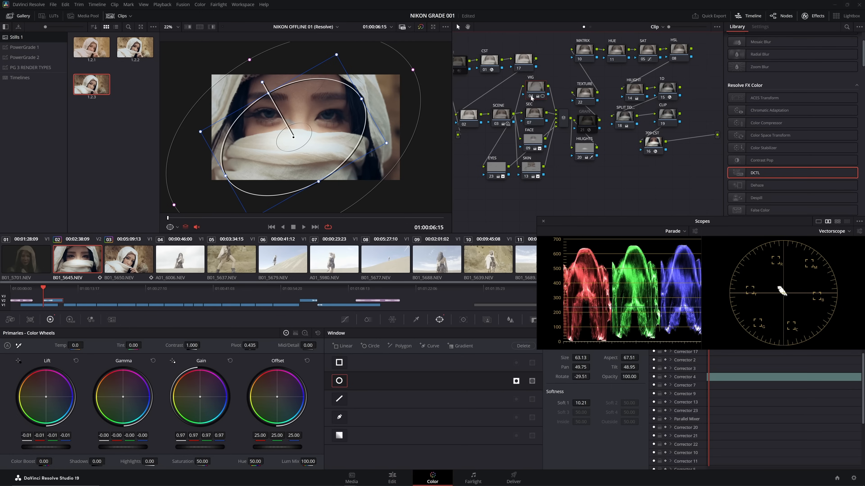
pyautogui.click(526, 177)
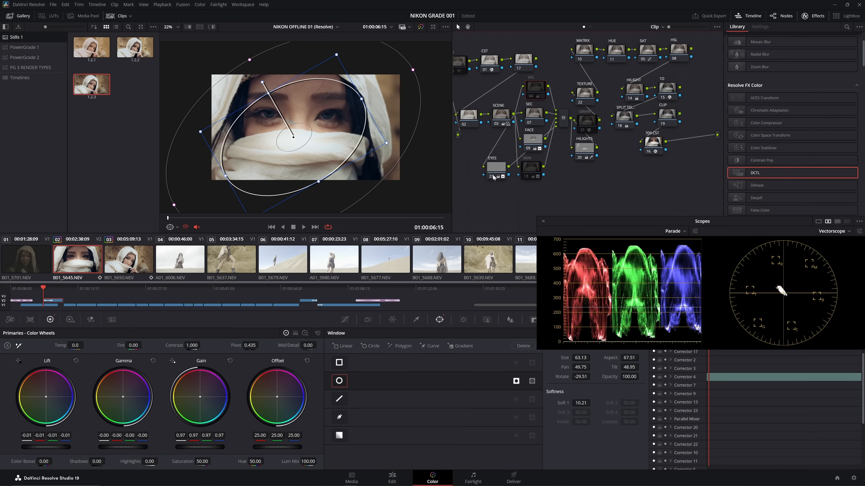
pyautogui.click(492, 177)
pyautogui.click(528, 149)
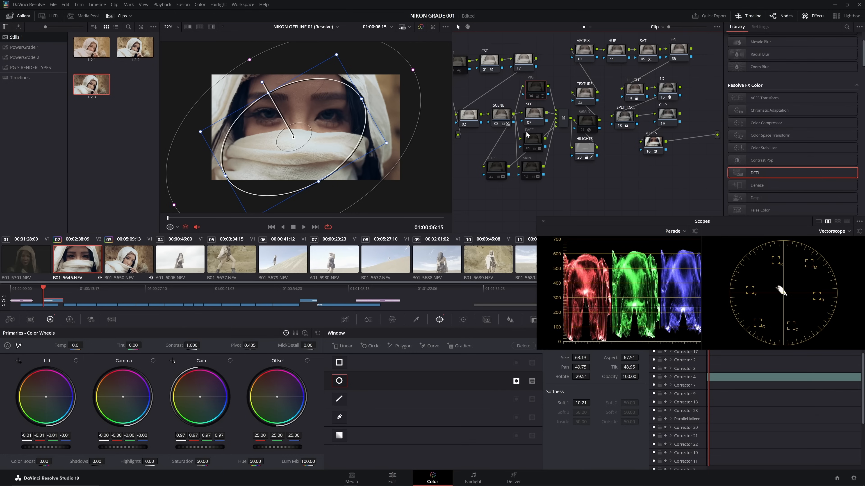
# - Rotate clip 02's vignette window to -12.54 and recentre it on the face at Pan 50.49, Tilt 50.68
pyautogui.moveTo(259, 80); pyautogui.dragTo(280, 75)
pyautogui.moveTo(293, 137); pyautogui.dragTo(300, 121)
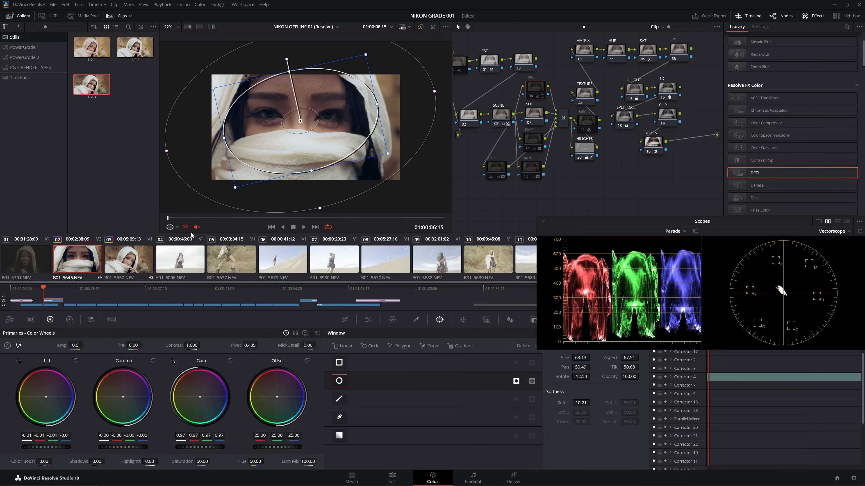
# - Select clip 06, the woman on the dune slope, and copy clip 03's grade onto it
pyautogui.scroll(-2, 326, 276)
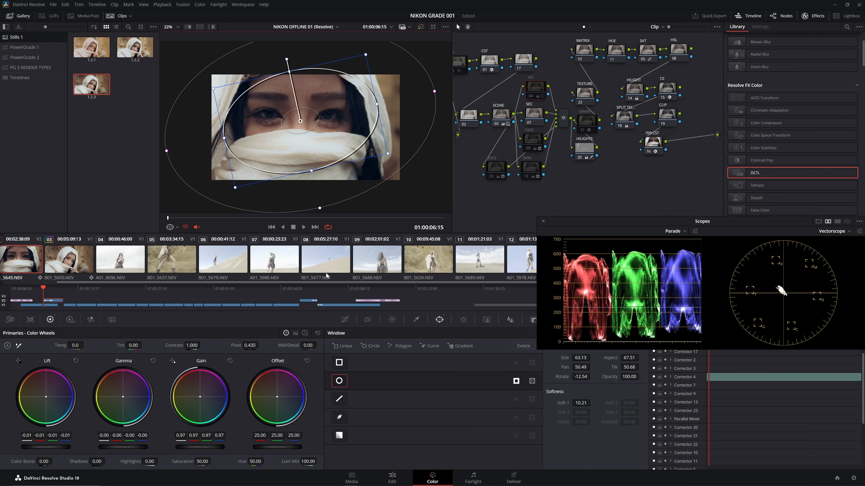
pyautogui.click(227, 266)
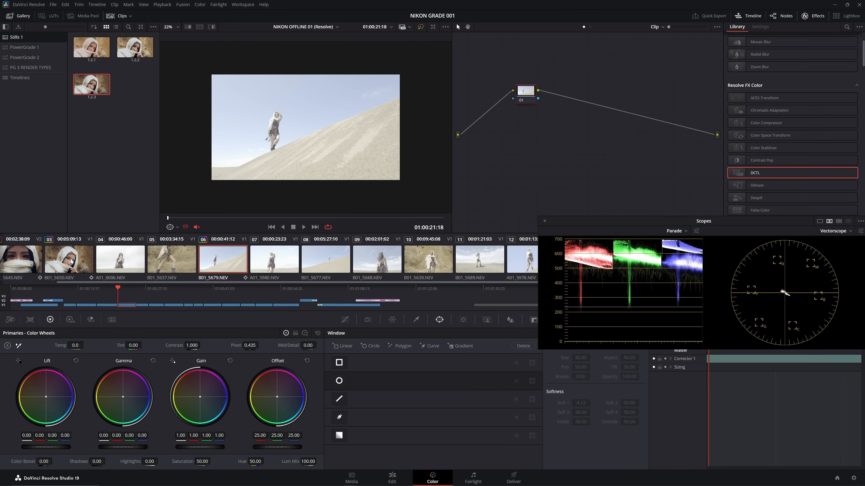
pyautogui.middleClick(71, 261)
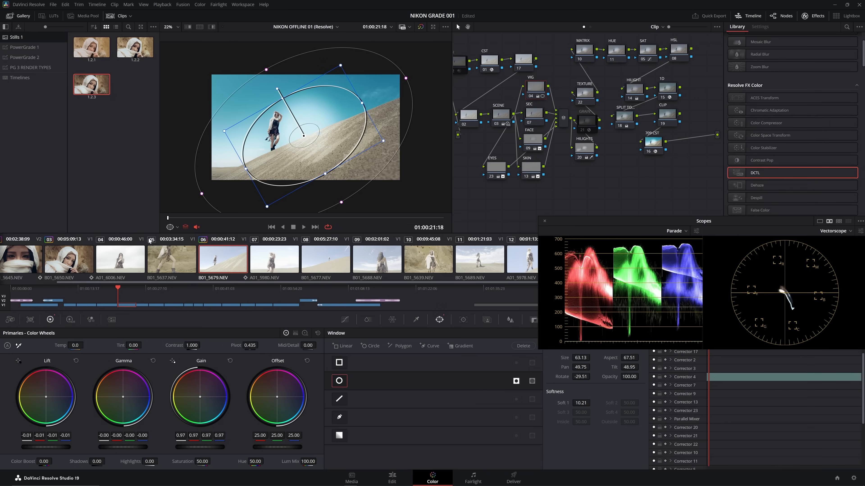
# - Disable clip 06's VIG, EYES, SKIN and FACE nodes
pyautogui.click(530, 96)
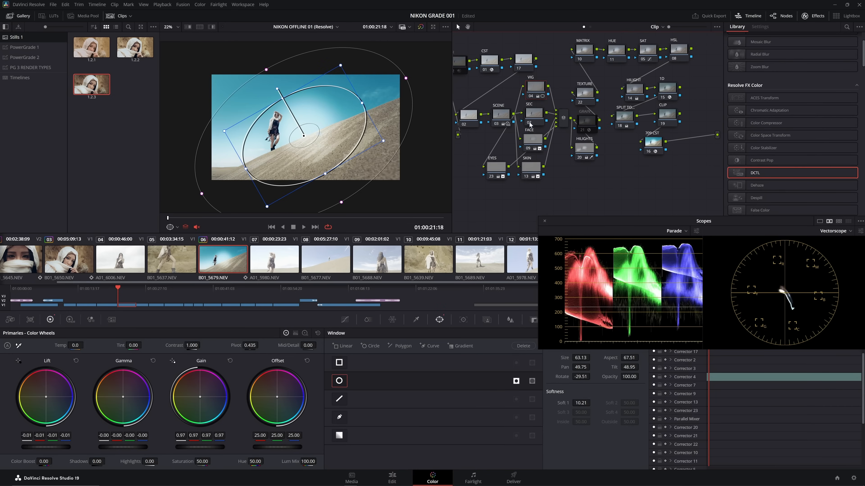
pyautogui.click(491, 177)
pyautogui.click(526, 176)
pyautogui.click(528, 149)
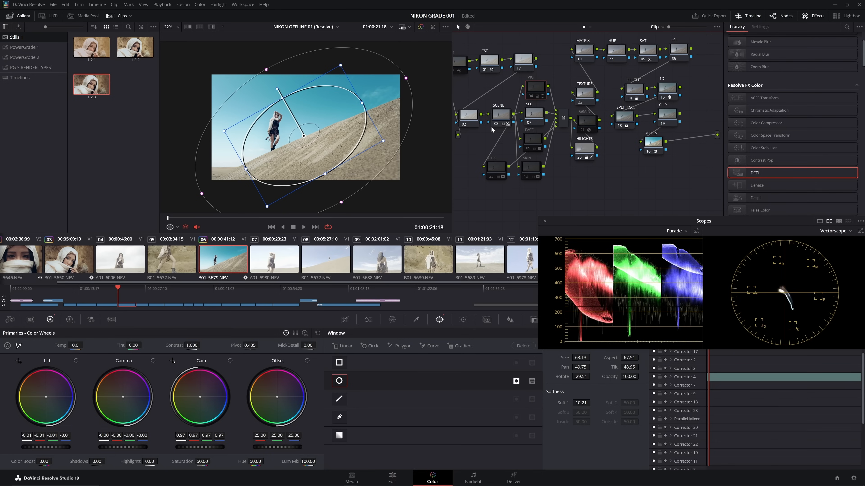
# - Label node 02 MATCH in clip 06's node tree, and give clip 03's node 02 the same label
pyautogui.click(500, 118)
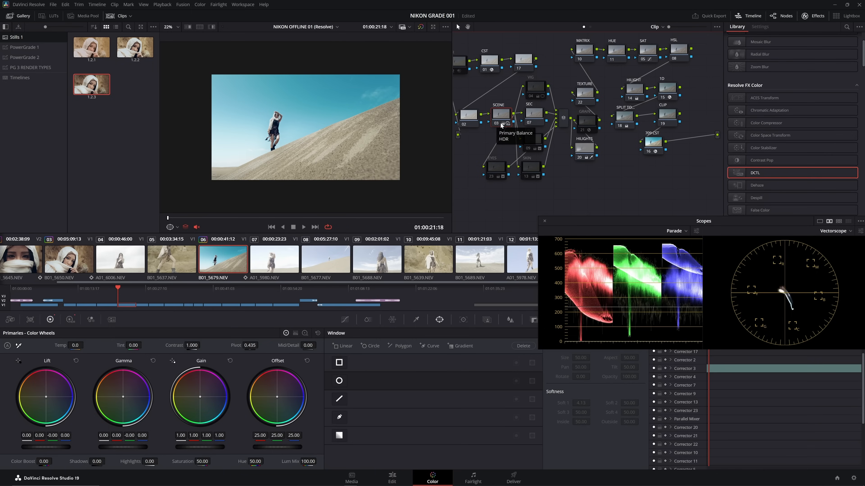
pyautogui.click(473, 119)
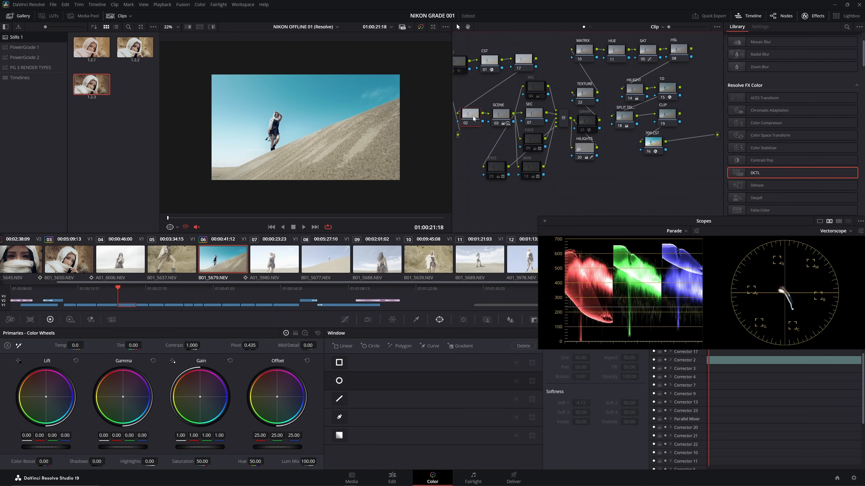
pyautogui.rightClick(473, 116)
pyautogui.click(485, 129)
pyautogui.write('MATCH')
pyautogui.click(84, 255)
pyautogui.doubleClick(466, 123)
pyautogui.write('M')
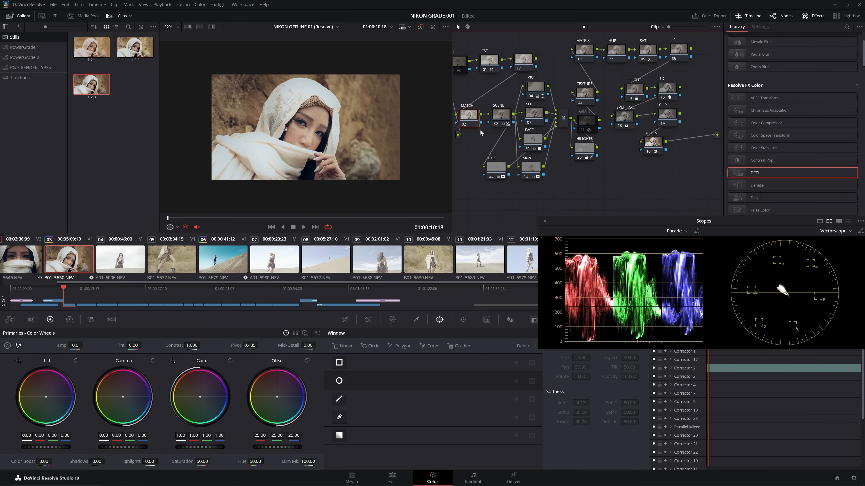
# - Return to clip 06 and lower the MATCH node's HDR Global exposure to -0.22
pyautogui.click(223, 259)
pyautogui.click(70, 319)
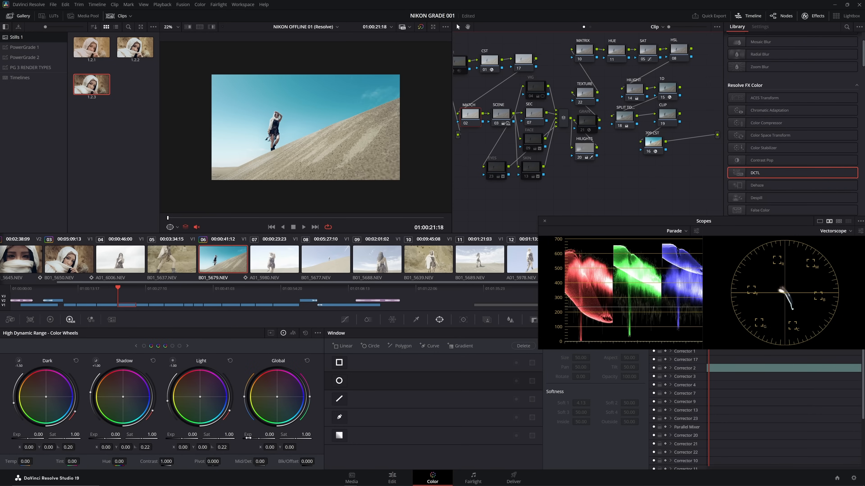
pyautogui.moveTo(255, 439); pyautogui.dragTo(247, 439)
# - Compare clip 06 against still 1.2.3 with a reference wipe, switching the wipe on and off across the full frame
pyautogui.rightClick(97, 86)
pyautogui.click(110, 101)
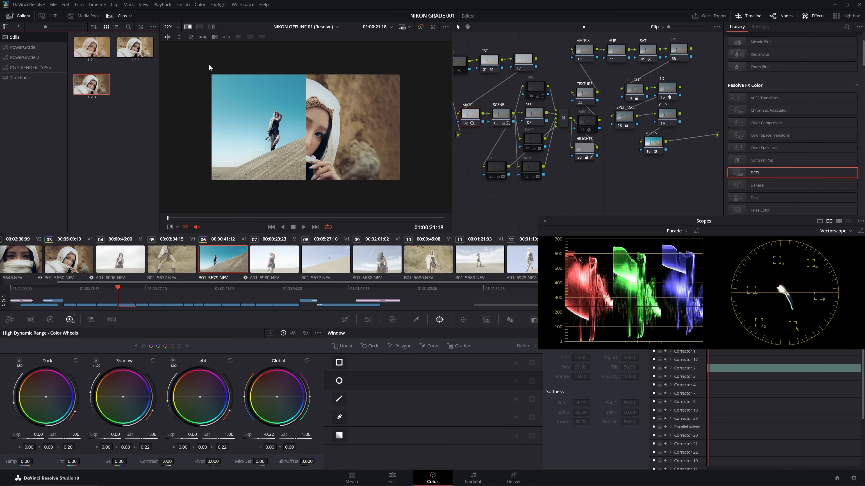
pyautogui.moveTo(238, 128); pyautogui.dragTo(186, 138)
pyautogui.hotkey('ctrl', 'w')
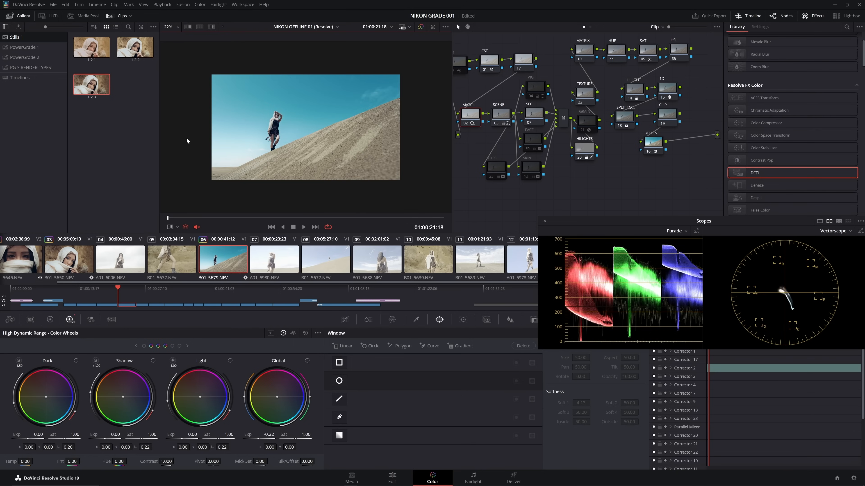
pyautogui.hotkey('ctrl', 'w')
pyautogui.hotkey('ctrl', 'w')
pyautogui.hotkey('ctrl', 'w')
pyautogui.hotkey('ctrl', 'w')
# - Set the MATCH node's HDR Global exposure to -0.06
pyautogui.click(473, 119)
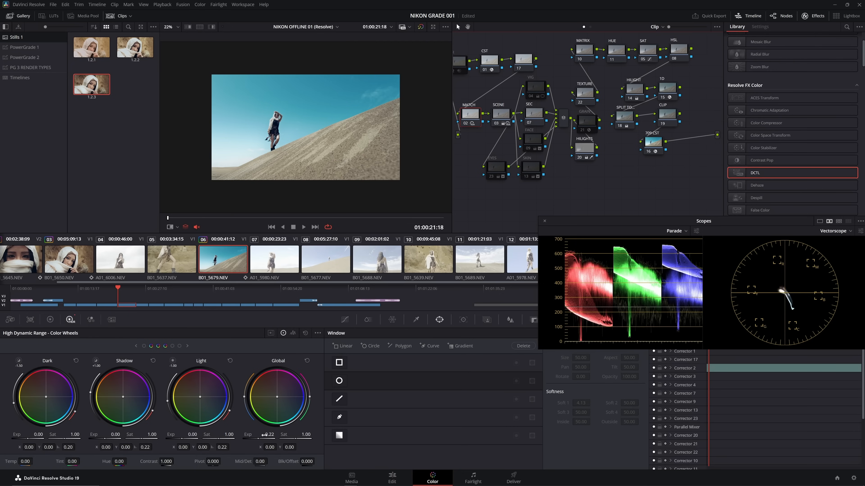
pyautogui.moveTo(260, 439); pyautogui.dragTo(263, 439)
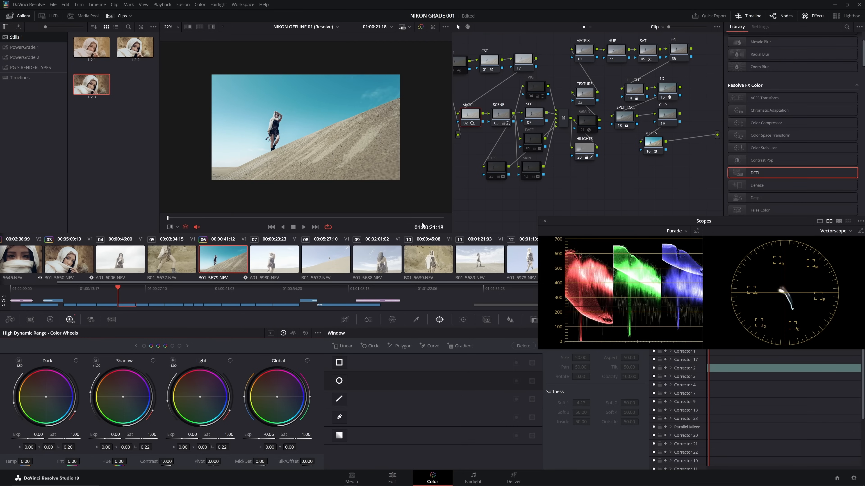
pyautogui.click(476, 115)
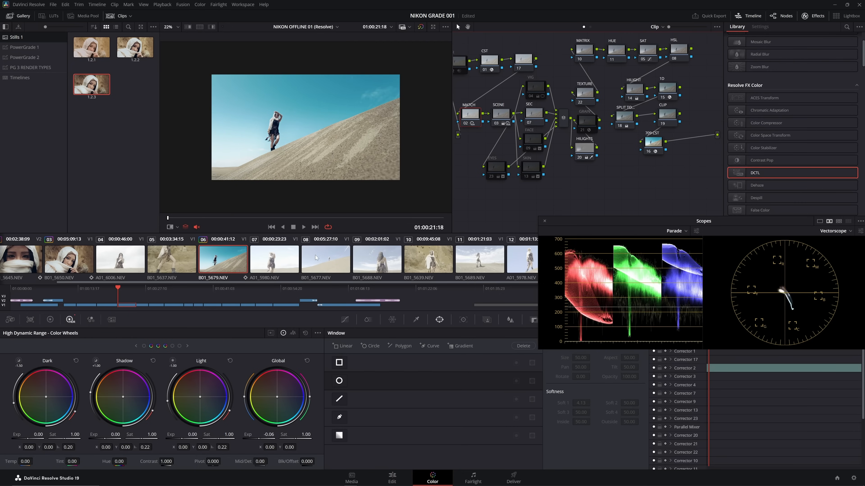
# - Warm the MATCH node with primary Gain at Y 1.00, R 1.01, G 1.00 and B 0.99, comparing against the wiped reference still
pyautogui.click(48, 321)
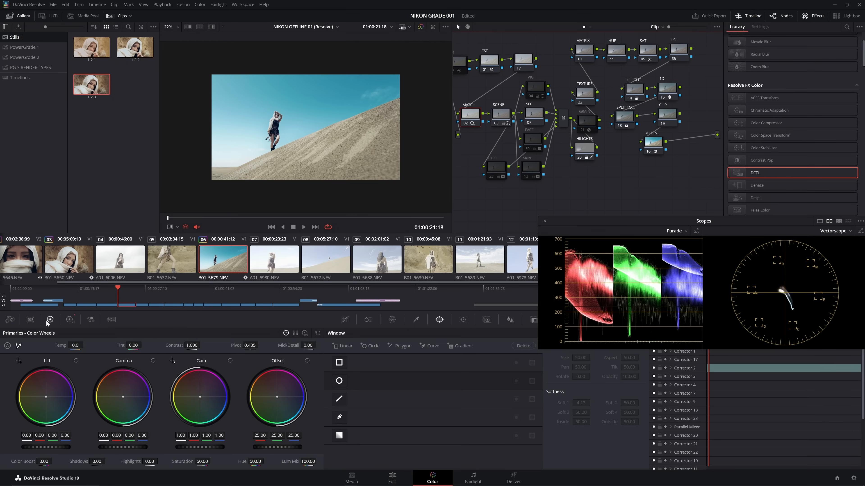
pyautogui.hotkey('ctrl', 'w')
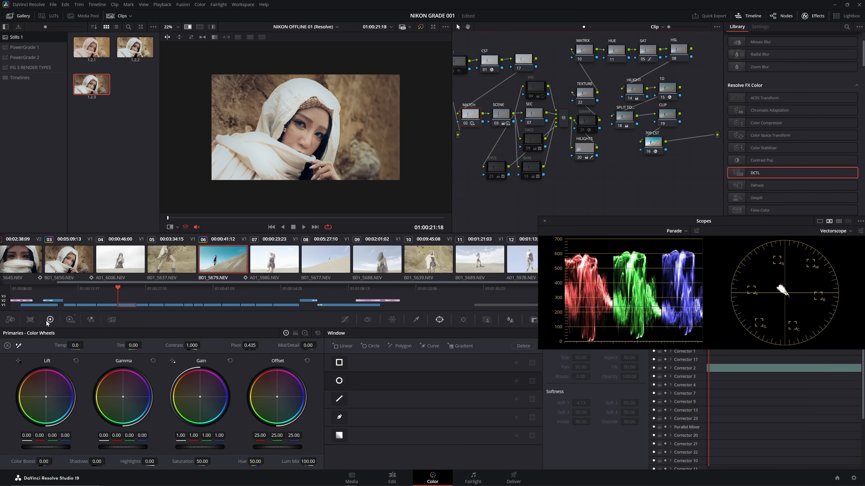
pyautogui.hotkey('ctrl', 'w')
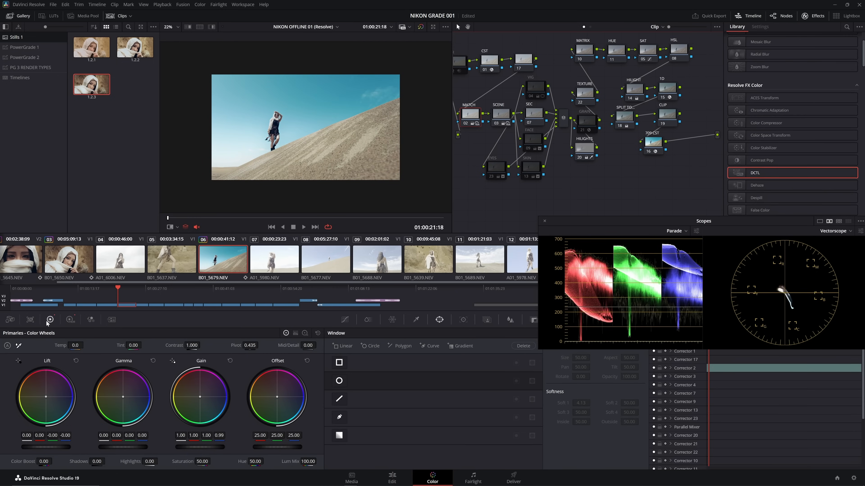
pyautogui.hotkey('ctrl', 'w')
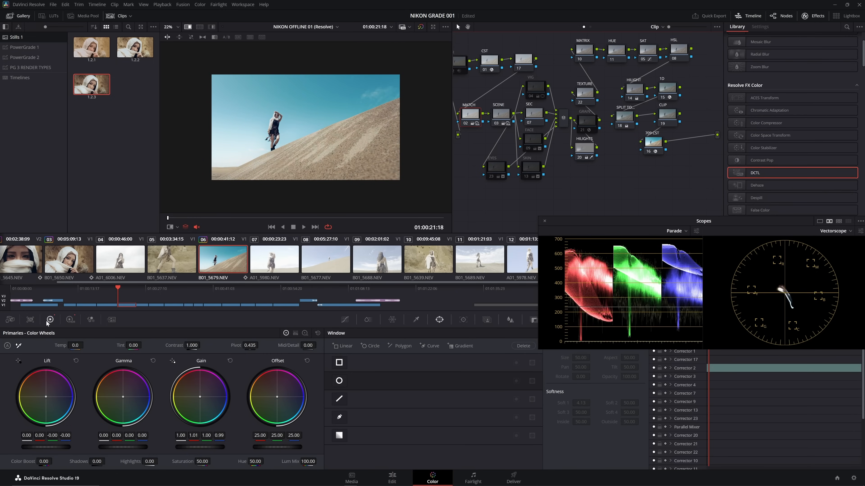
pyautogui.hotkey('ctrl', 'w')
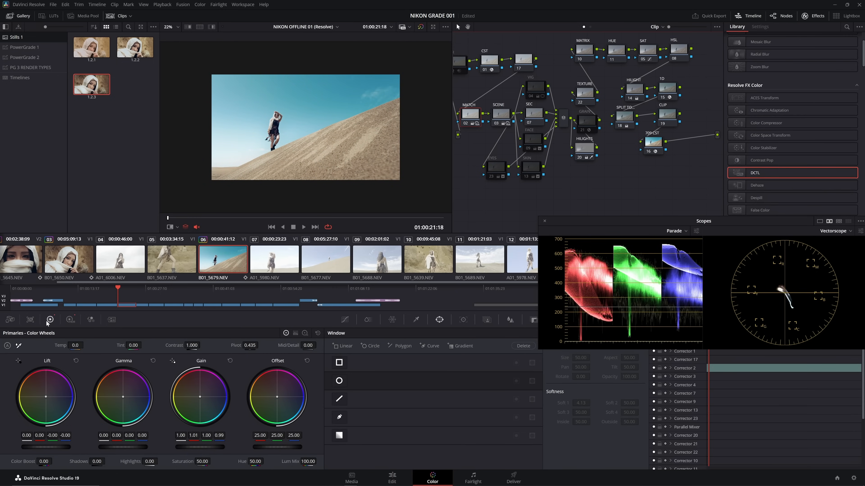
pyautogui.hotkey('ctrl', 'w')
pyautogui.hotkey('ctrl', 'w')
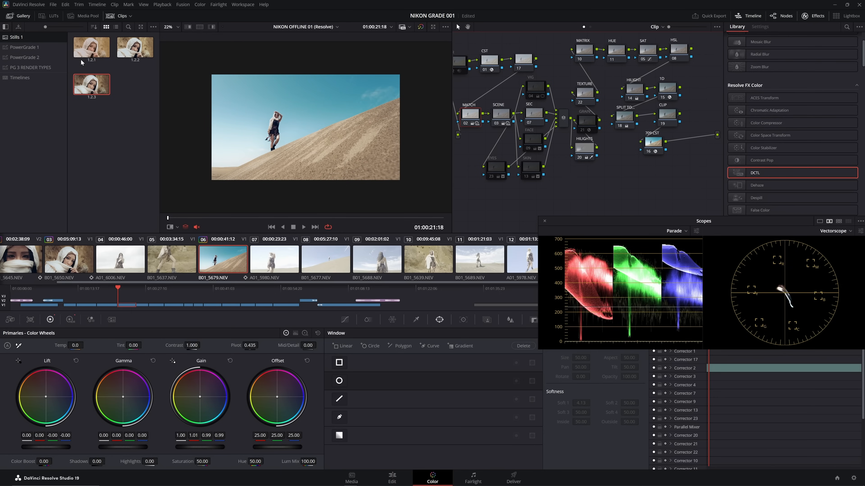
pyautogui.hotkey('shift', 'z')
pyautogui.hotkey('ctrl', 'w')
pyautogui.hotkey('ctrl', 'w')
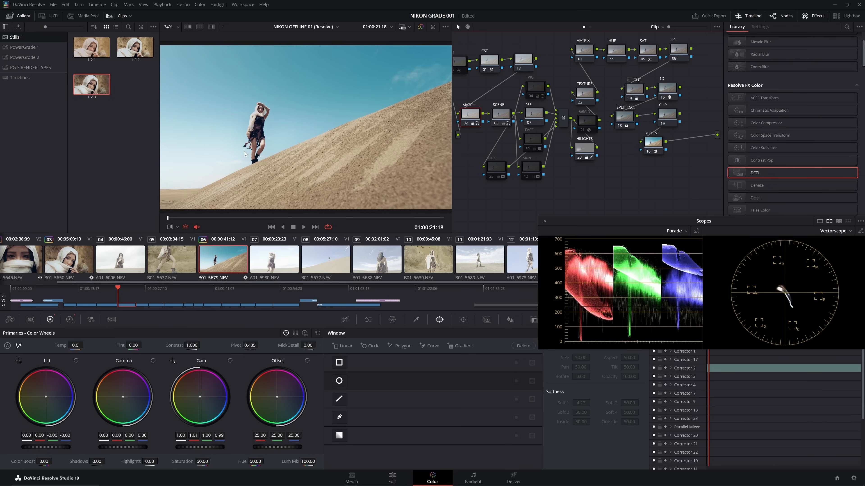
# - Examine the HILIGHTS node's highlight matte on clip 06, and compare the shot with the node disabled and enabled
pyautogui.click(589, 150)
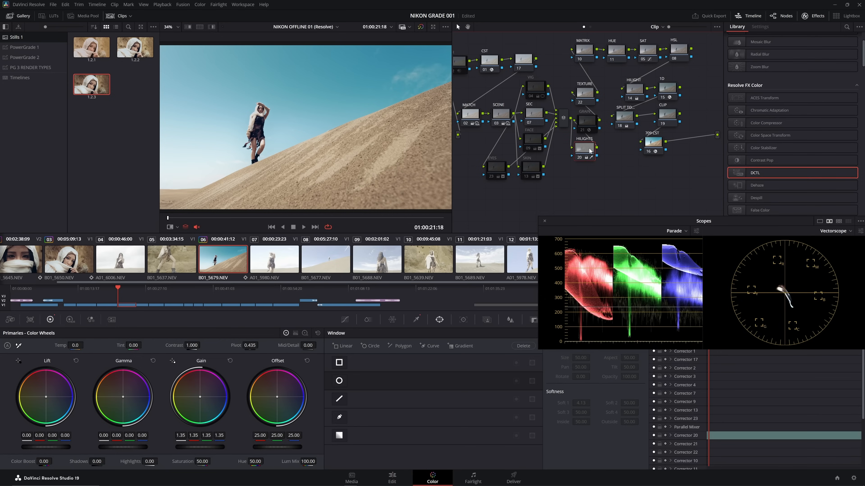
pyautogui.hotkey('shift', 'h')
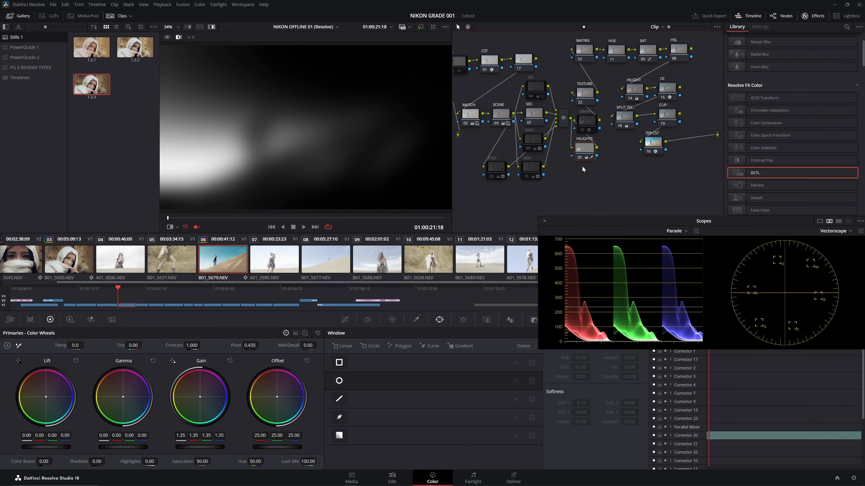
pyautogui.hotkey('shift', 'h')
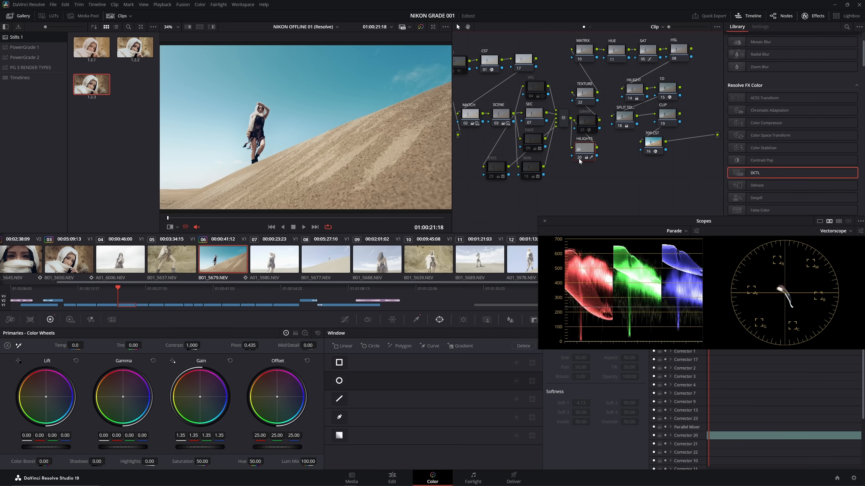
pyautogui.hotkey('ctrl', 'd')
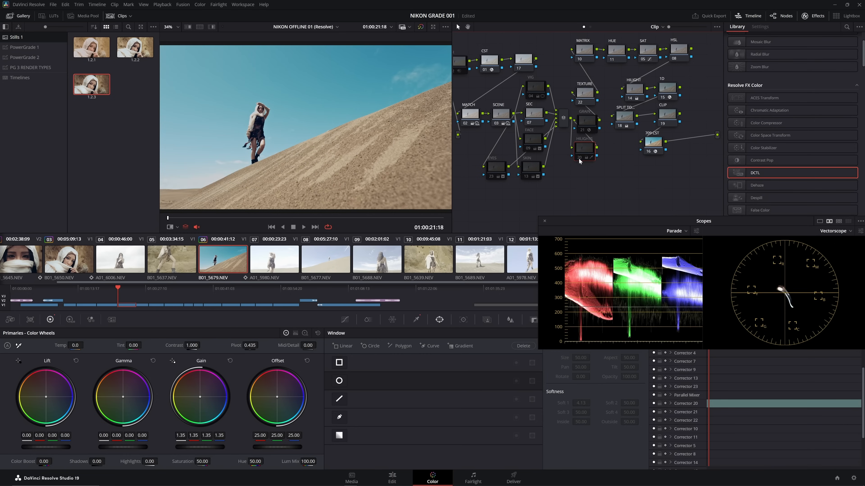
pyautogui.hotkey('ctrl', 'd')
pyautogui.hotkey('ctrl', 'd')
pyautogui.hotkey('ctrl', 'd')
pyautogui.hotkey('ctrl', 'd')
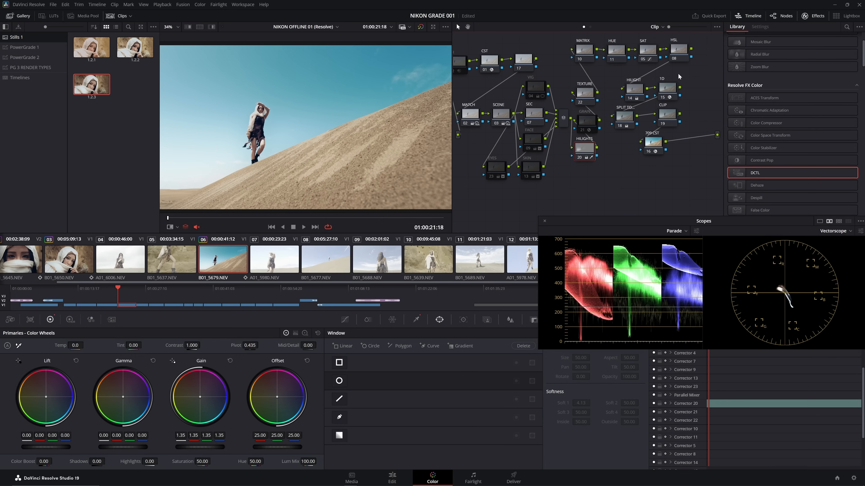
# - On the HUE node's Hue Vs Hue curve, isolate the blue range and narrow its control points around the sky's hue
pyautogui.click(621, 54)
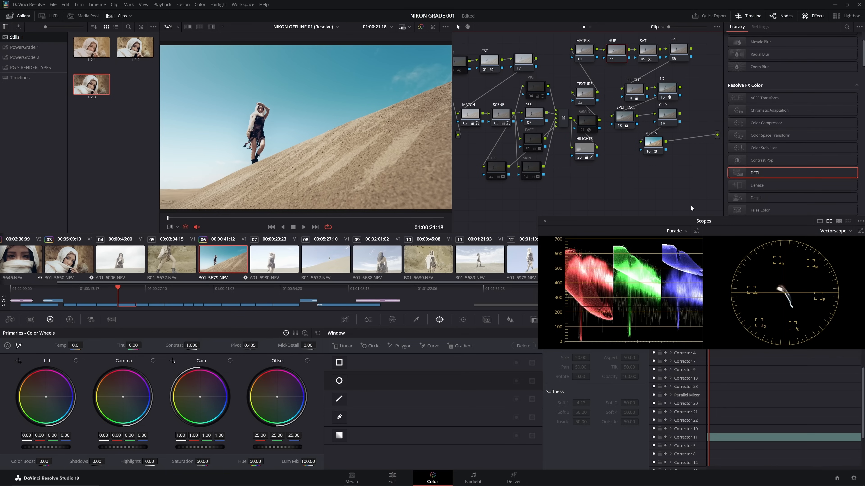
pyautogui.click(345, 319)
pyautogui.moveTo(605, 224); pyautogui.dragTo(612, 187)
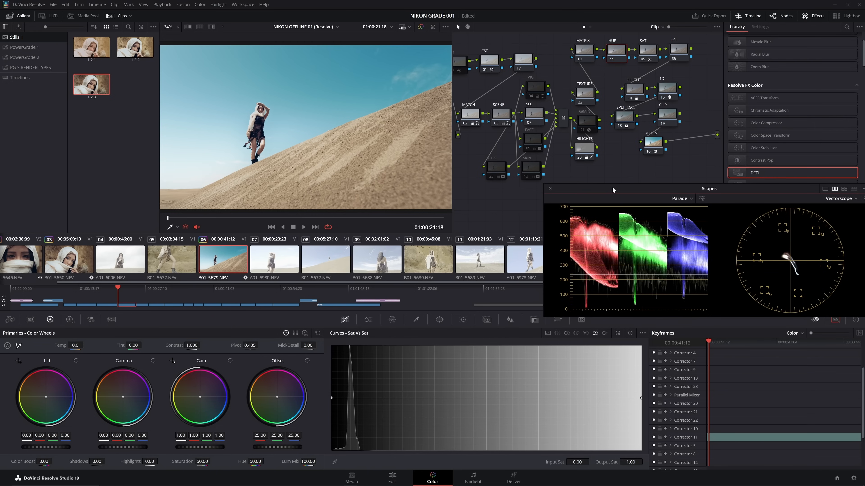
pyautogui.click(559, 333)
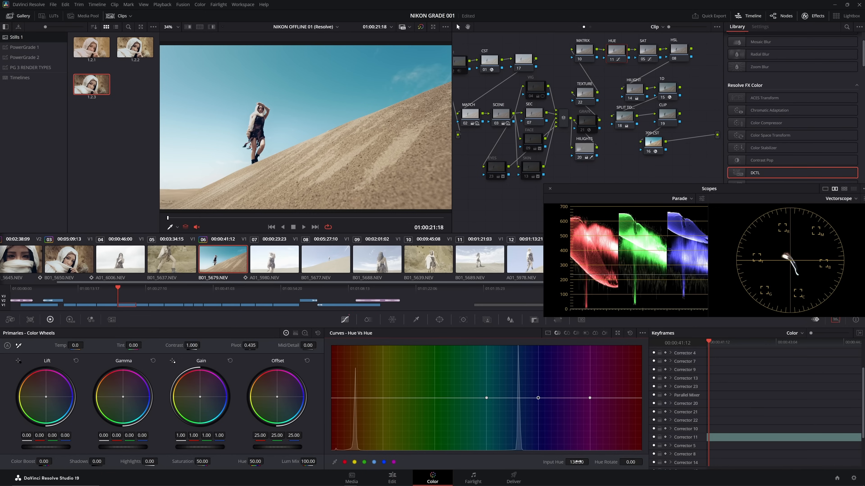
pyautogui.moveTo(537, 398); pyautogui.dragTo(522, 398)
pyautogui.moveTo(590, 397); pyautogui.dragTo(558, 397)
pyautogui.moveTo(486, 398); pyautogui.dragTo(484, 398)
# - Try strong Hue Vs Hue shifts on the sky, ending with a Hue Rotate of 5.18 at Input Hue 114.35
pyautogui.click(518, 398)
pyautogui.moveTo(520, 400); pyautogui.dragTo(520, 410)
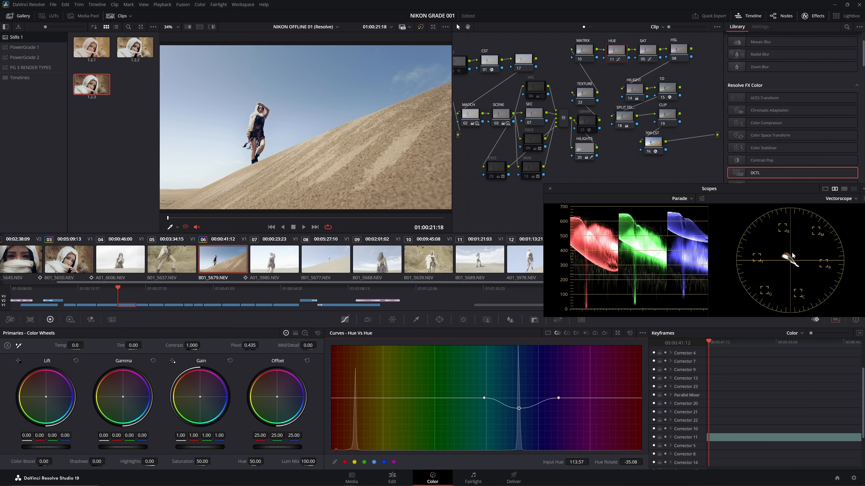
pyautogui.moveTo(519, 408); pyautogui.dragTo(521, 420)
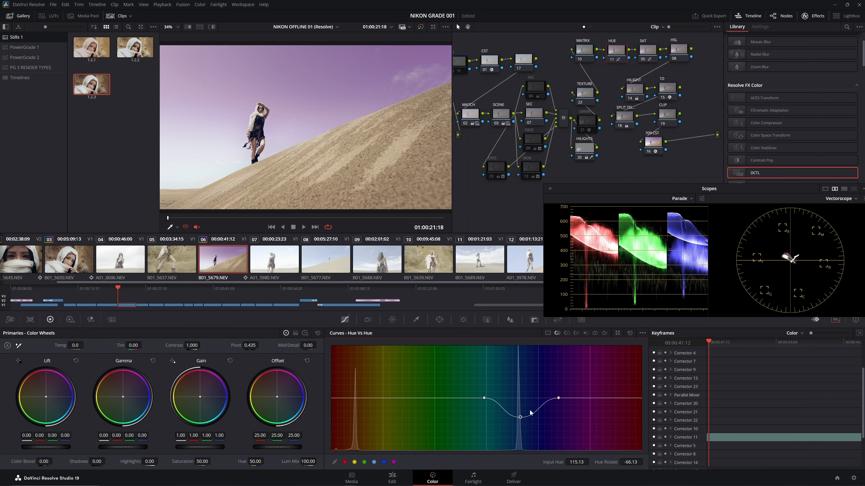
pyautogui.moveTo(524, 419); pyautogui.dragTo(521, 411)
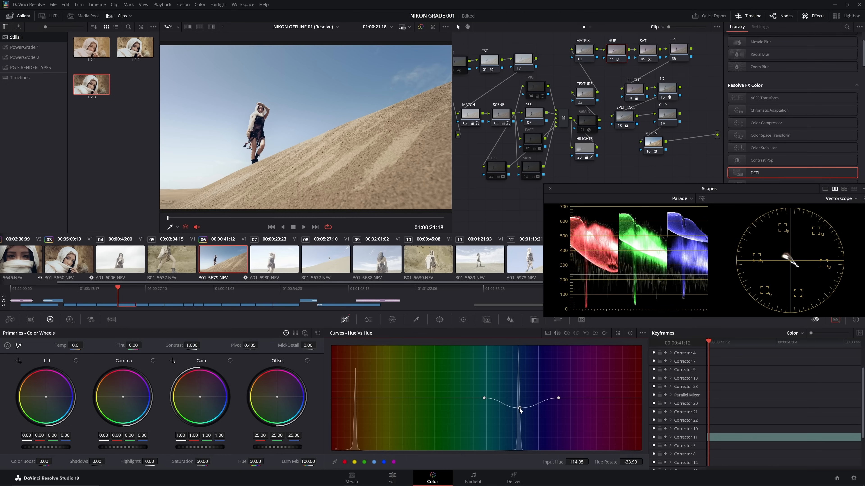
pyautogui.moveTo(521, 410); pyautogui.dragTo(523, 397)
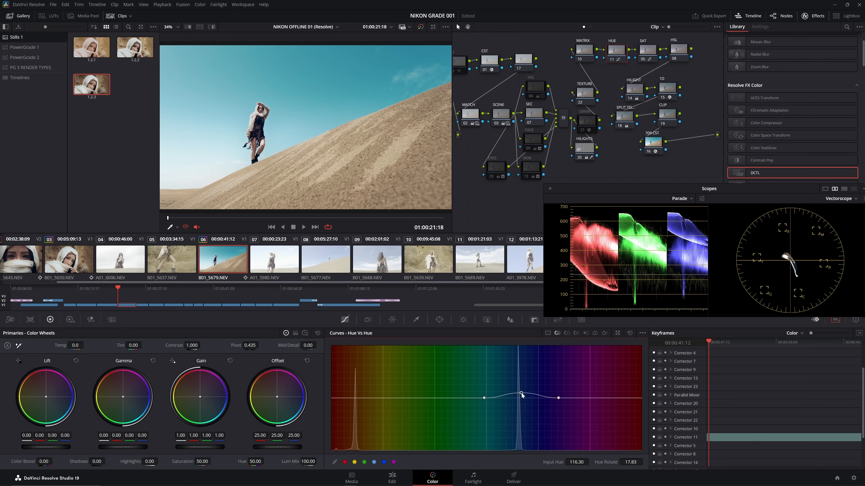
pyautogui.moveTo(522, 394); pyautogui.dragTo(519, 397)
# - Isolate the sky's blue on the Hue Vs Sat curve and lower its saturation to 0.70 at Input Hue 112.78
pyautogui.click(566, 333)
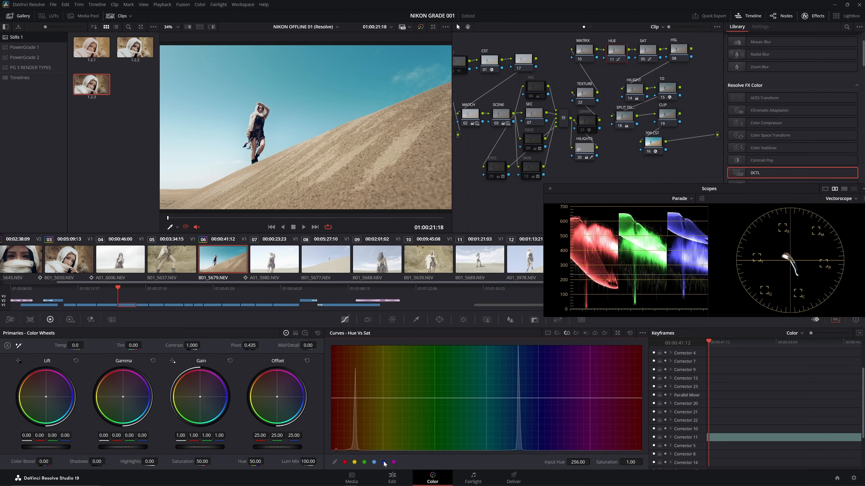
pyautogui.moveTo(578, 463); pyautogui.dragTo(565, 462)
pyautogui.click(589, 399)
pyautogui.moveTo(578, 463); pyautogui.dragTo(569, 462)
pyautogui.moveTo(520, 400); pyautogui.dragTo(519, 416)
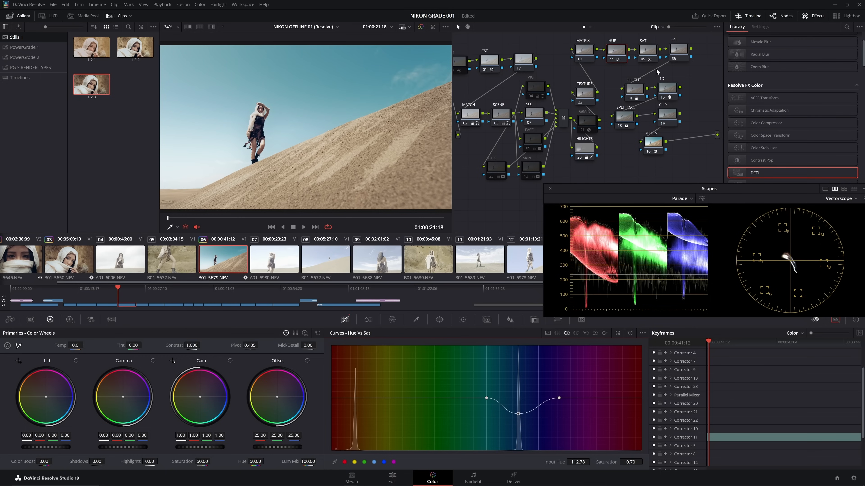
# - Compare the sky with the HUE node disabled and enabled, and bring its Hue Vs Hue curve back up for review
pyautogui.click(603, 61)
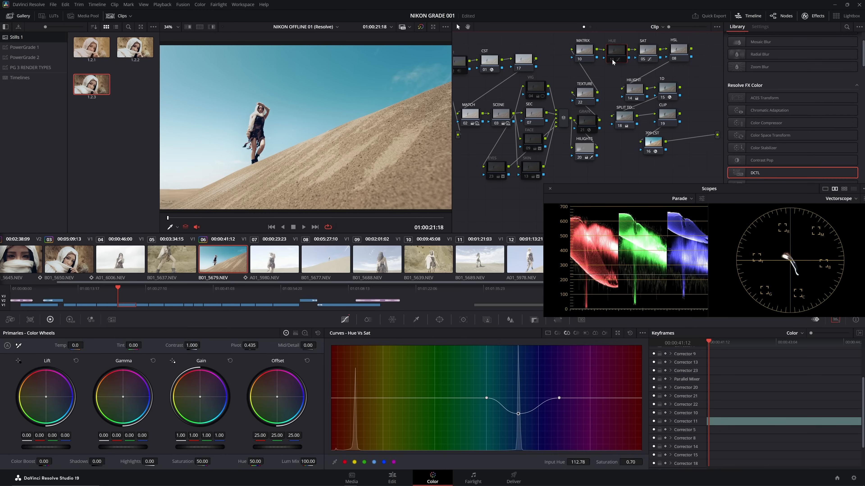
pyautogui.click(603, 62)
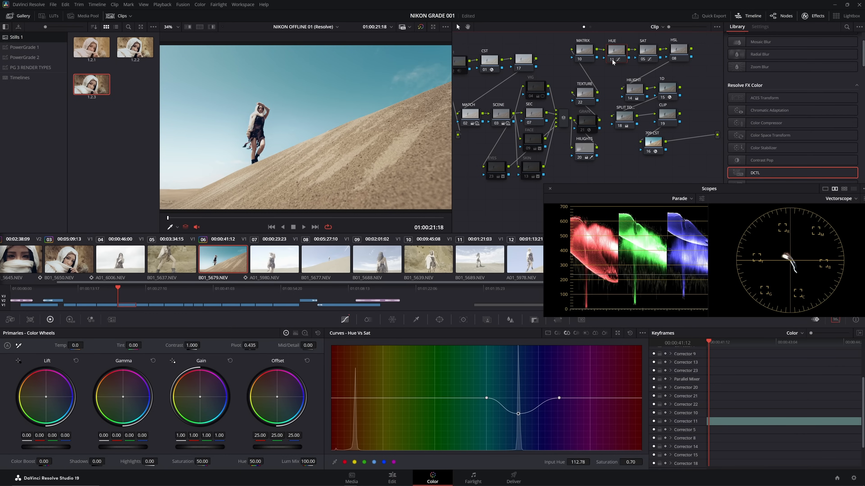
pyautogui.click(603, 62)
pyautogui.click(612, 61)
pyautogui.click(557, 333)
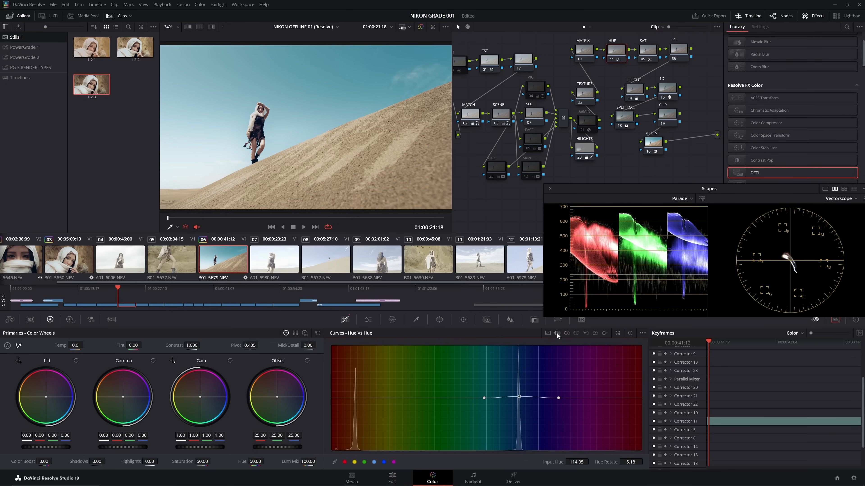
# - Fine-tune the sky's control point slightly upward on the HUE node's Hue Vs Hue curve
pyautogui.moveTo(521, 398); pyautogui.dragTo(522, 395)
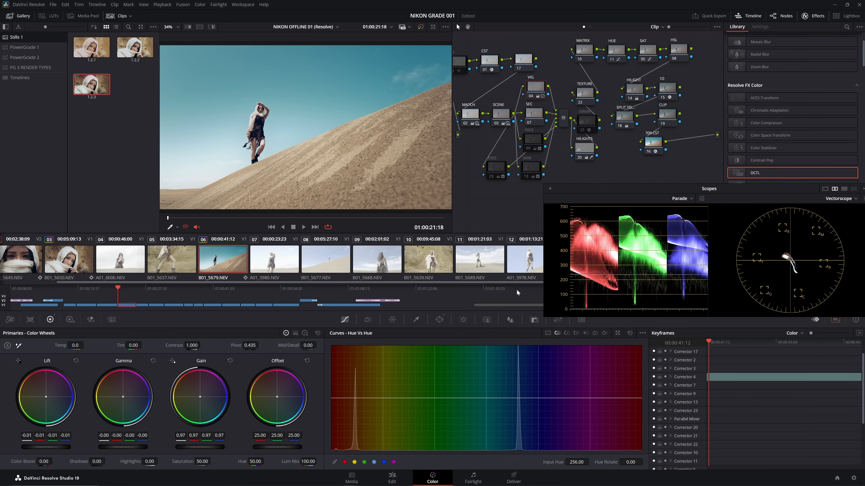
# - Stretch and rotate the VIG node's circular window to a Rotate of -20.11, with Pan 47.58 and Tilt 48.04, around the woman
pyautogui.click(440, 319)
pyautogui.scroll(-3, 333, 129)
pyautogui.moveTo(360, 104); pyautogui.dragTo(453, 97)
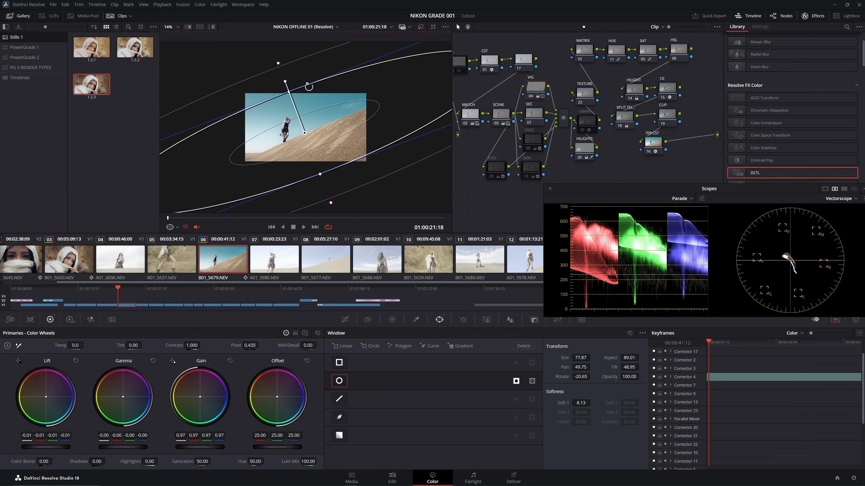
pyautogui.moveTo(309, 85); pyautogui.dragTo(310, 87)
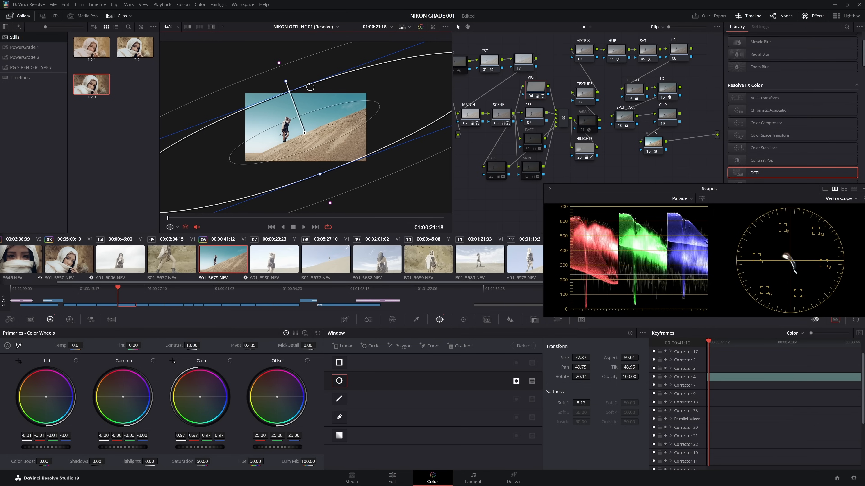
pyautogui.moveTo(314, 143); pyautogui.dragTo(294, 138)
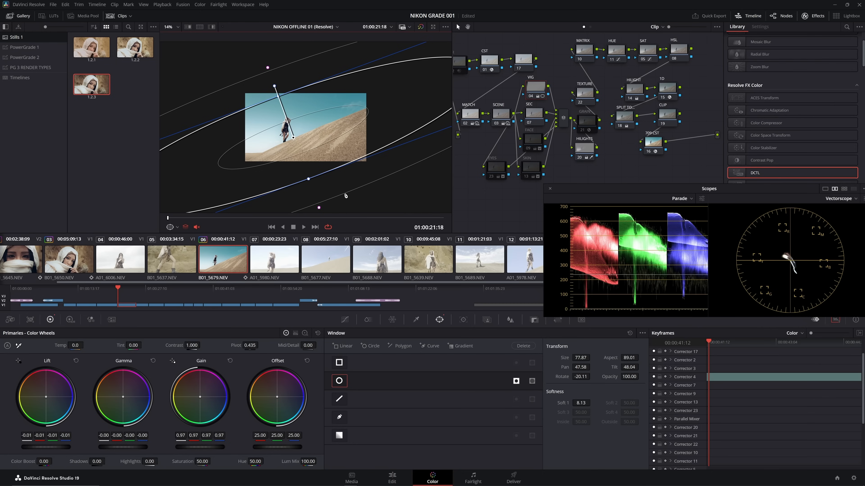
# - Refine the vignette window to Size 72.77, Aspect 90.39 and Soft 1 9.71, with Pan 47.00 and Tilt 47.78
pyautogui.moveTo(307, 180); pyautogui.dragTo(304, 177)
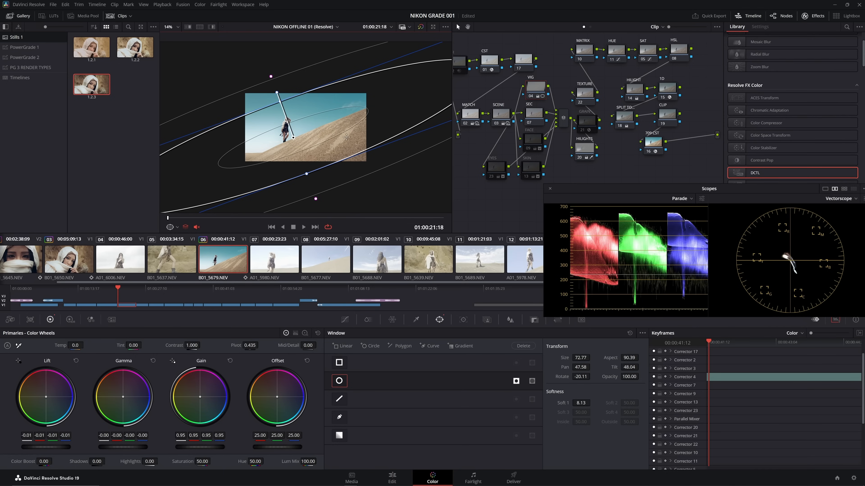
pyautogui.moveTo(576, 401); pyautogui.dragTo(584, 401)
pyautogui.moveTo(294, 138); pyautogui.dragTo(291, 139)
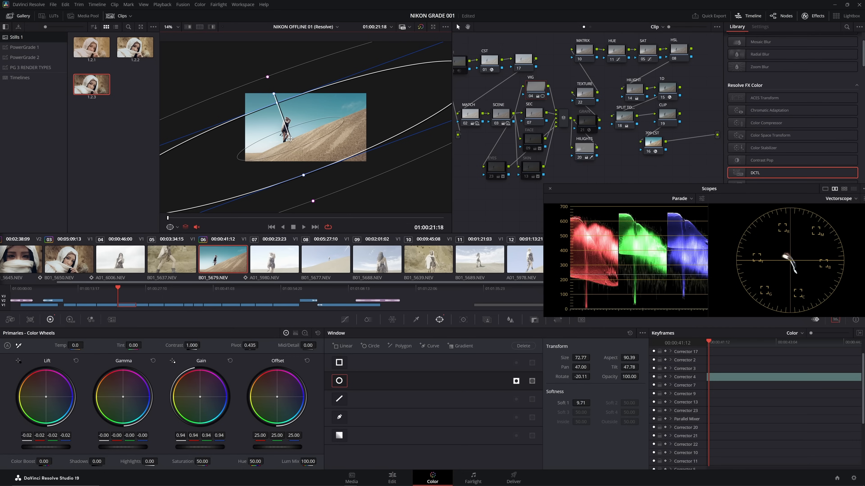
# - Play the dune clip through to 01:00:24:10 and grab a still of its grade into the gallery
pyautogui.press('space')
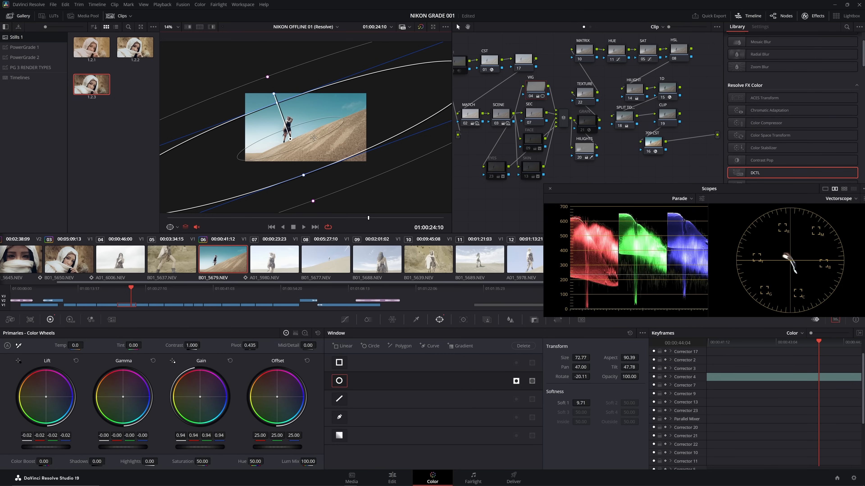
pyautogui.hotkey('ctrl', 'alt', 'g')
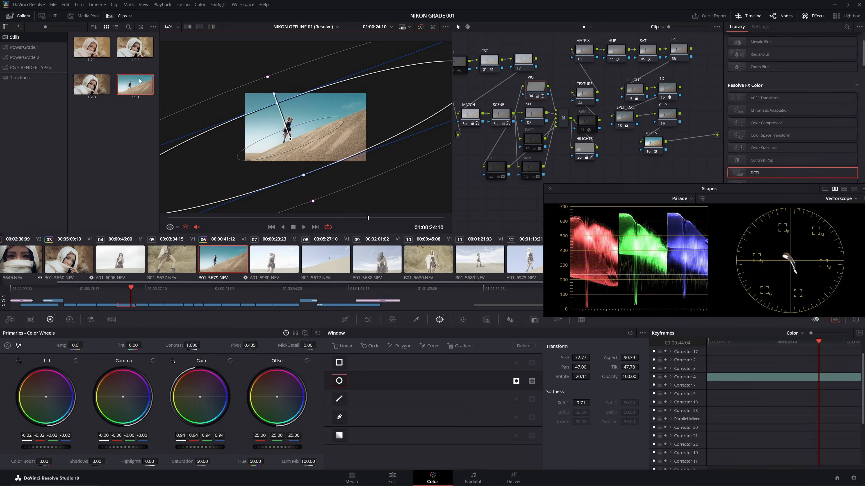
# - Move the scopes clear of the clip thumbnails and go back to the start of the clip row for review
pyautogui.moveTo(592, 191); pyautogui.dragTo(621, 294)
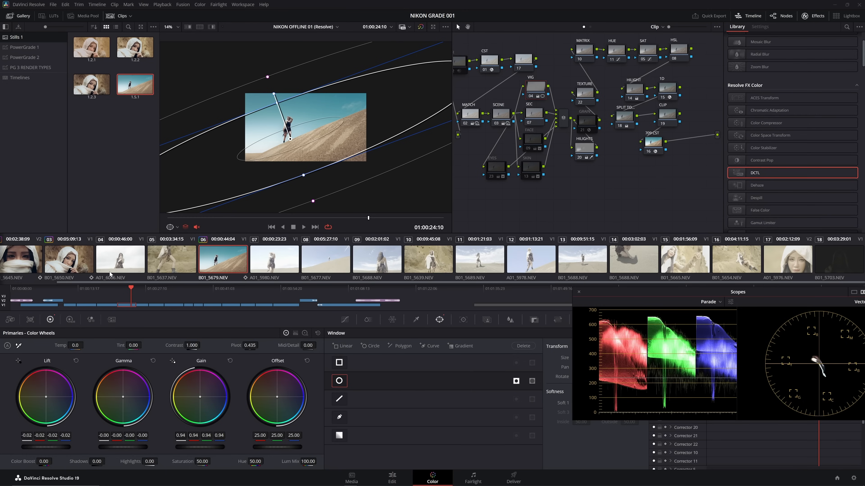
pyautogui.hscroll(-1, 109, 271)
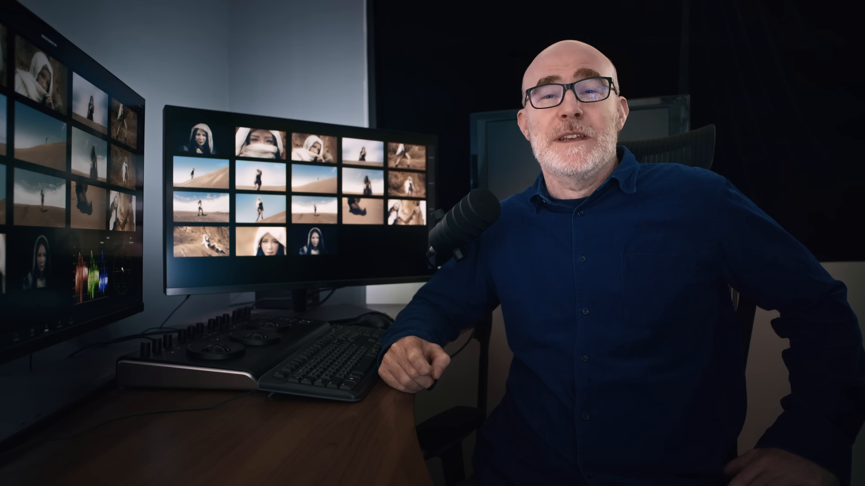